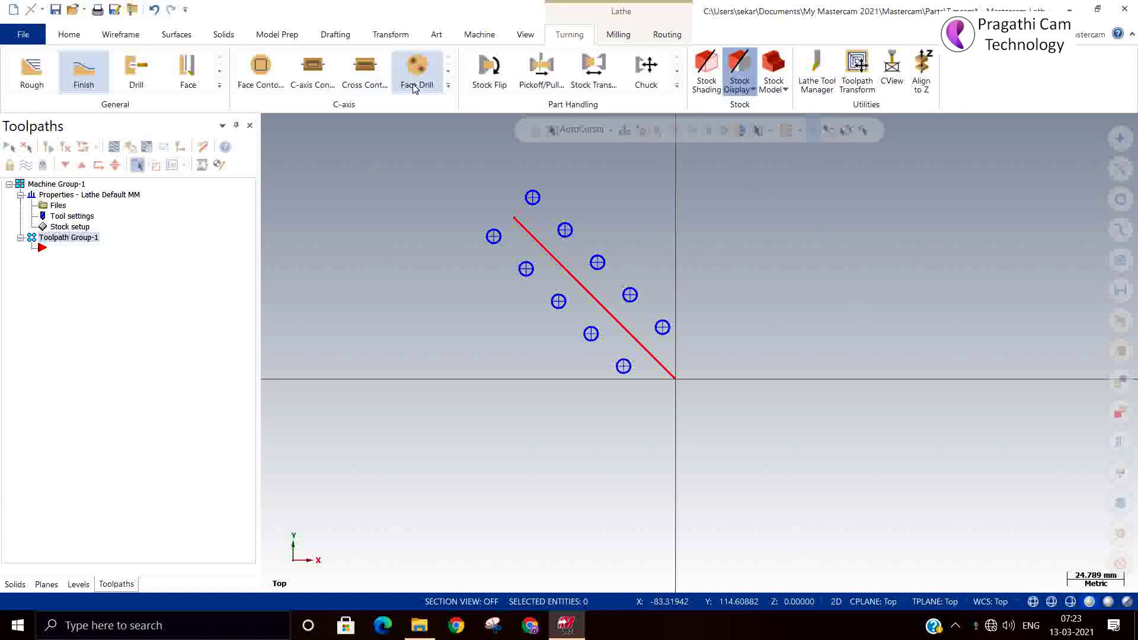
left_click(448, 87)
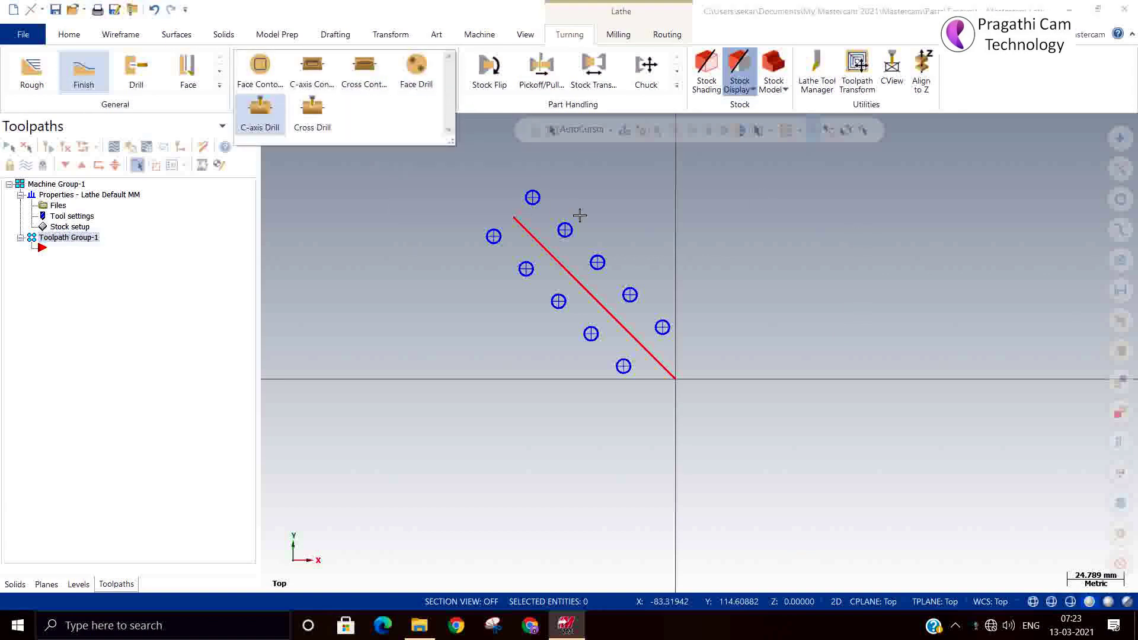
left_click(580, 214)
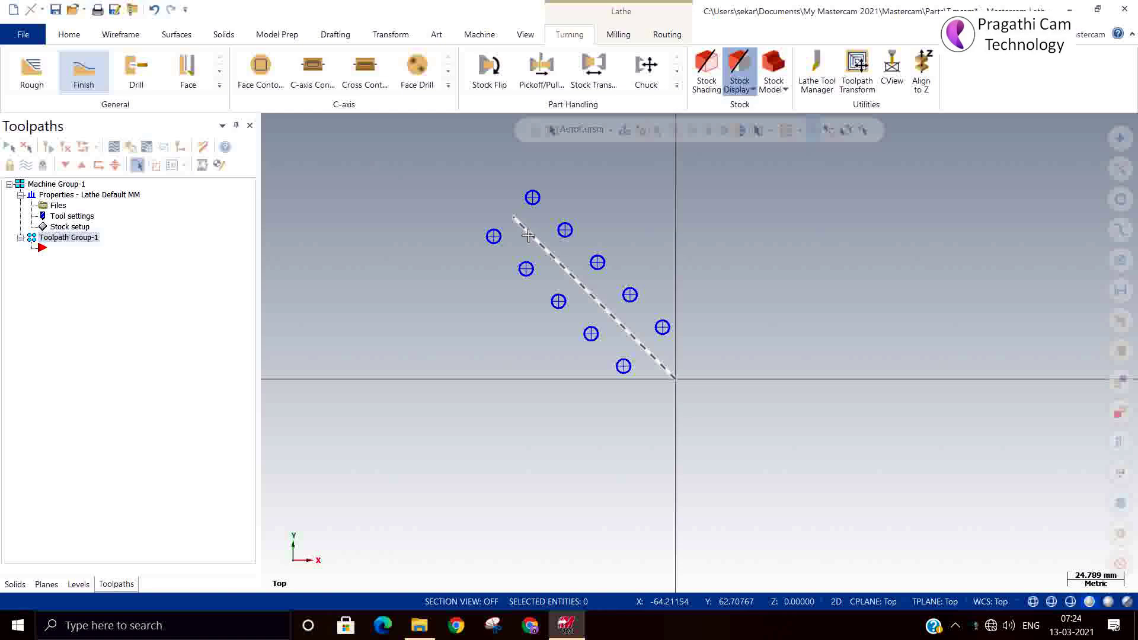
scroll(684, 392, "up", 1)
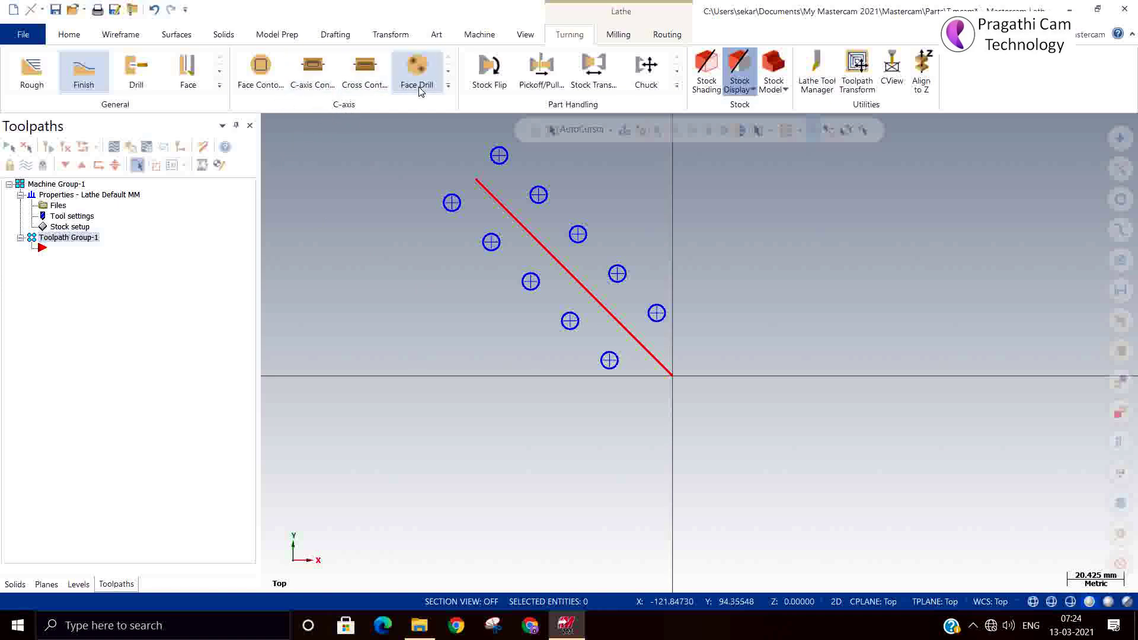
scroll(751, 350, "down", 1)
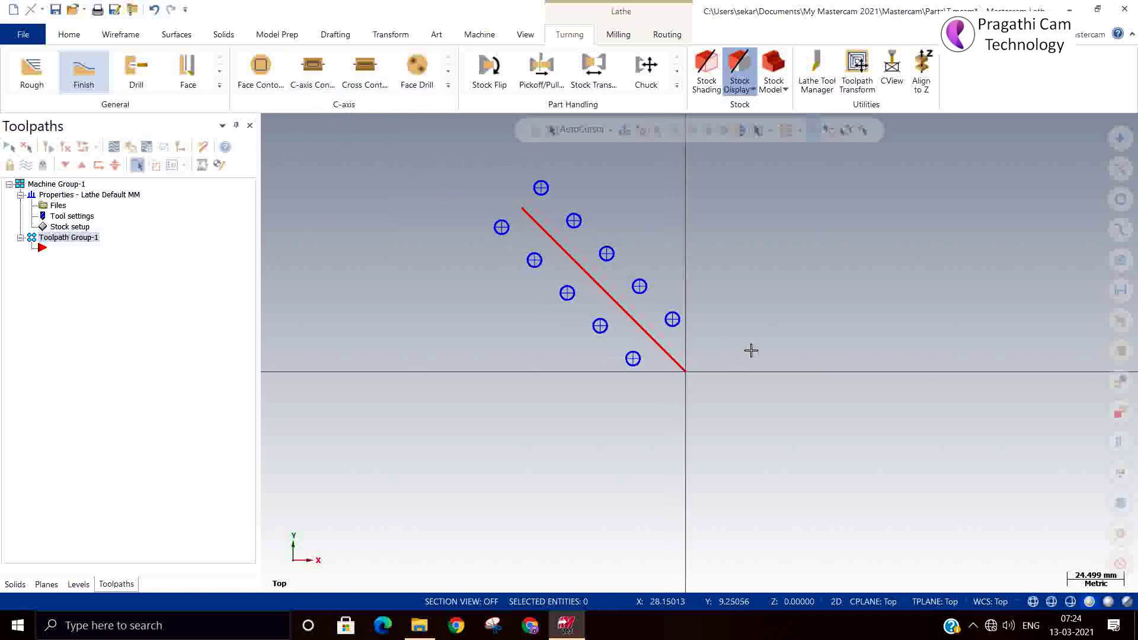
left_click(202, 356)
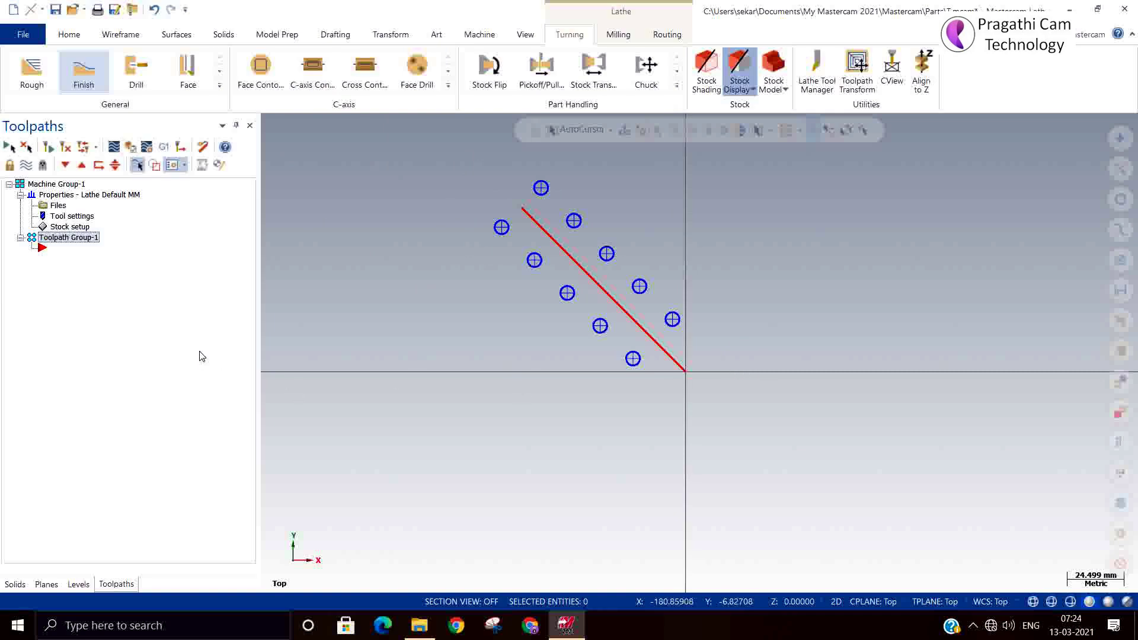
Step: Define the left spindle stock as a cylinder with a length of 120 mm
double_click(76, 229)
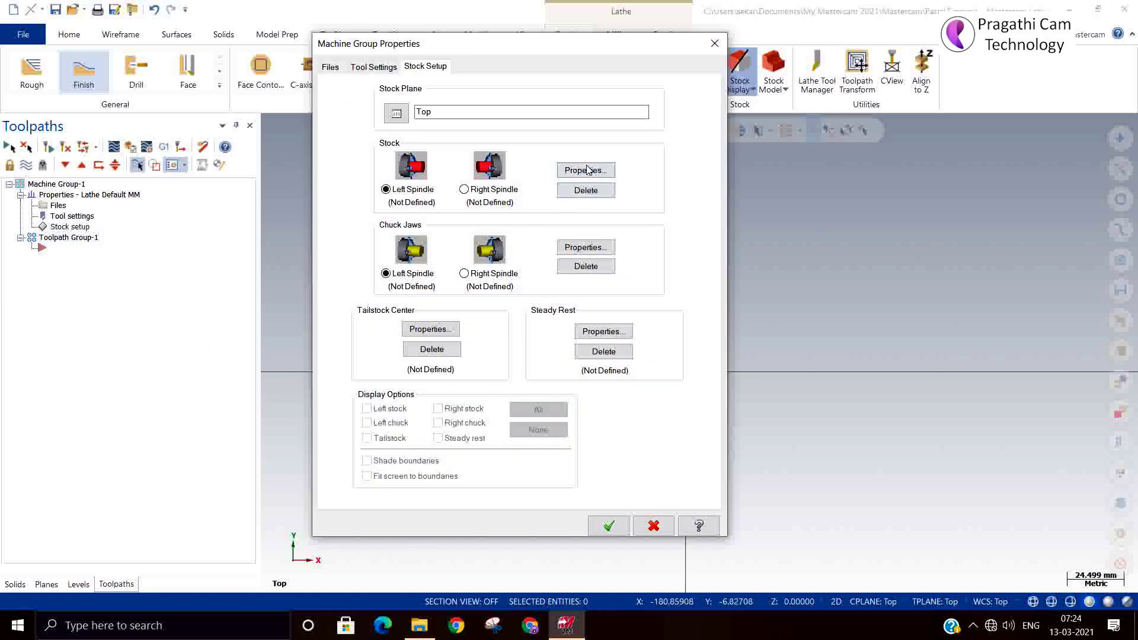
left_click(586, 170)
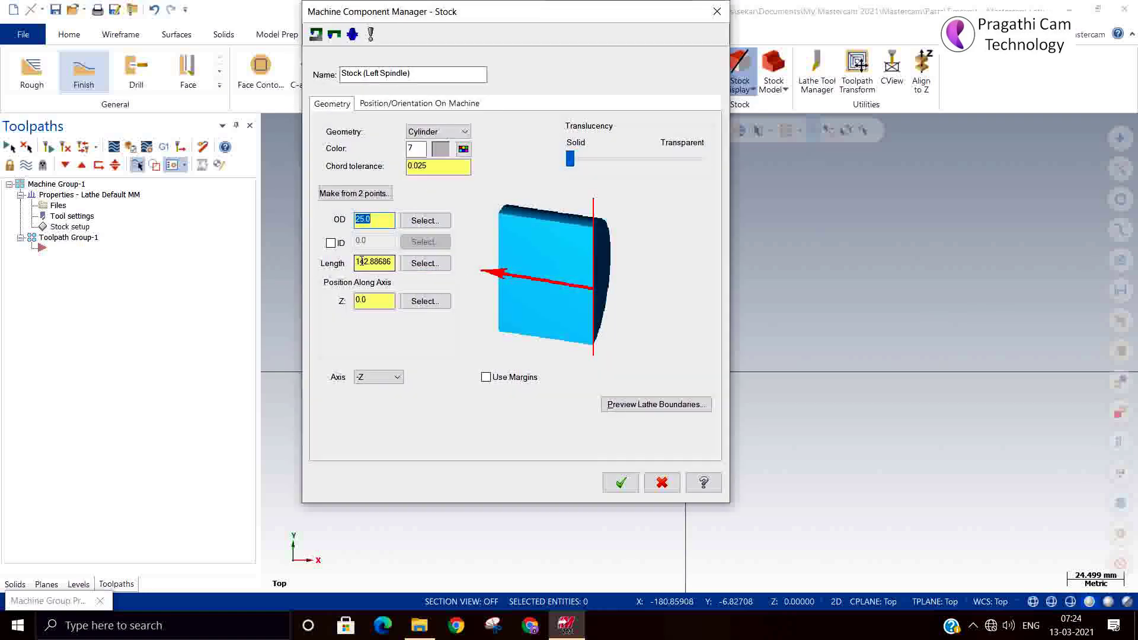
left_click_drag(360, 262, 403, 264)
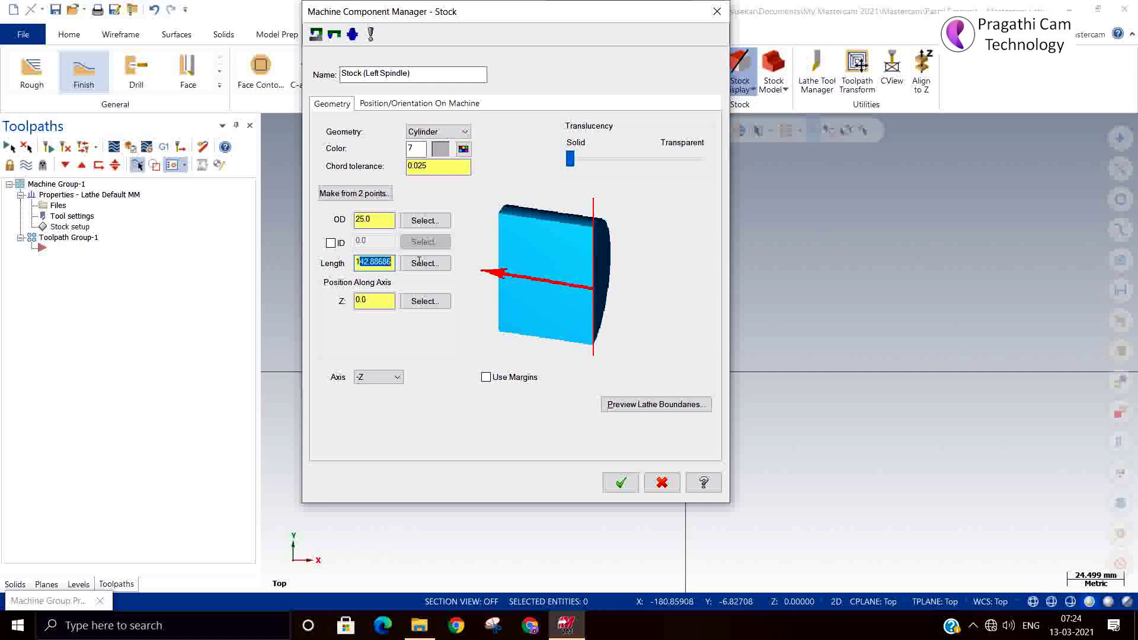
type("20")
left_click(620, 486)
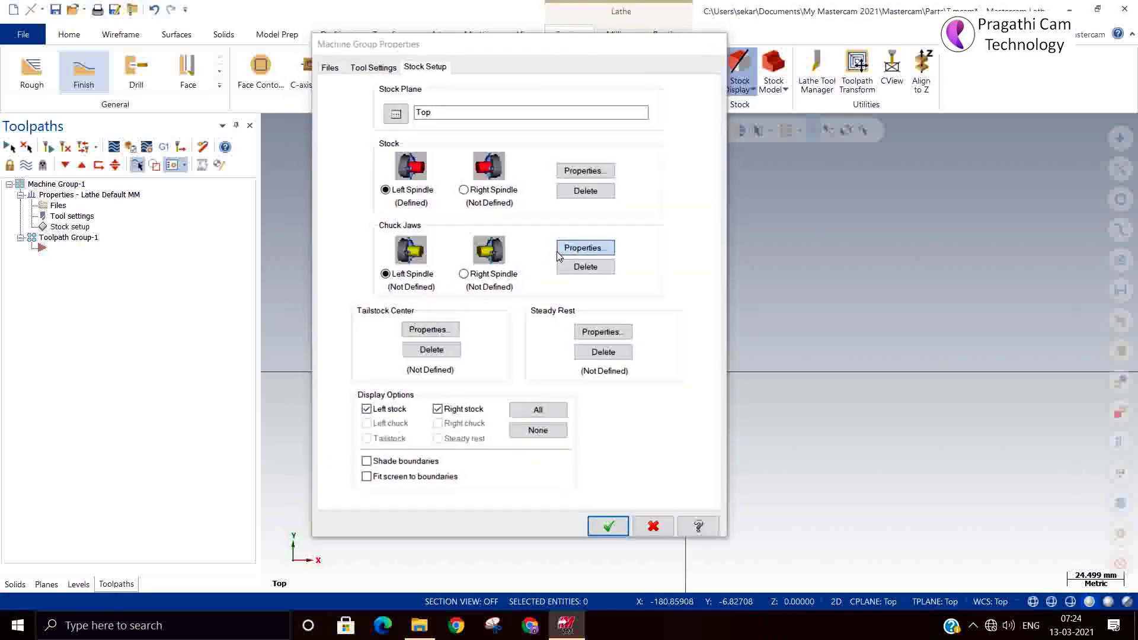
Step: Define the left spindle chuck jaws at about Z -111.19 near the stock's rear end, and shade the boundaries
left_click(559, 254)
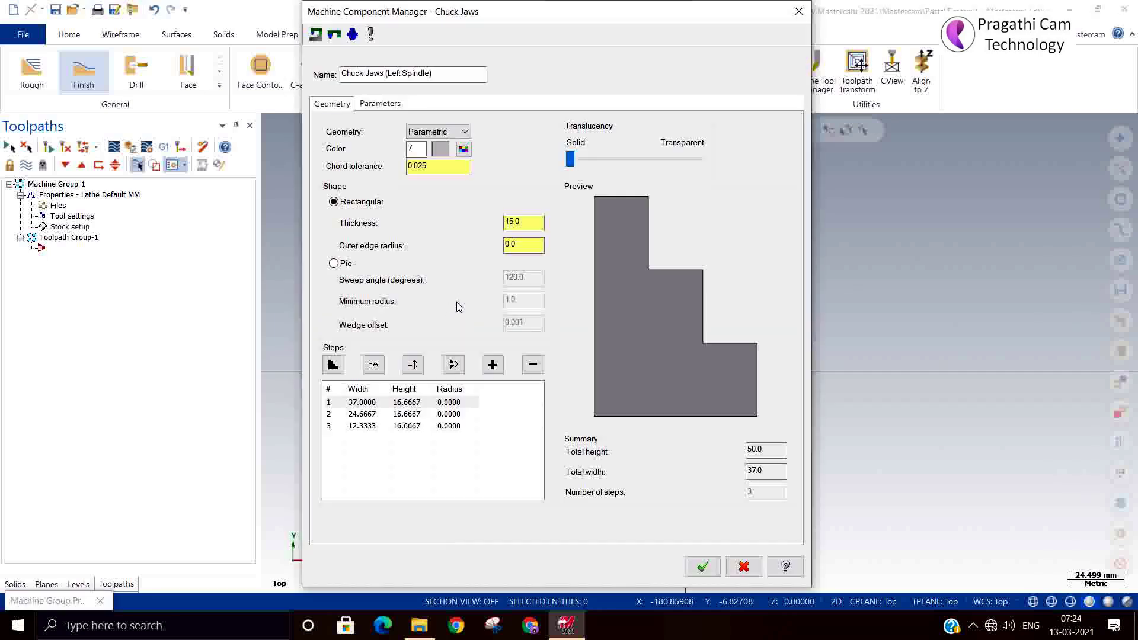
left_click(380, 104)
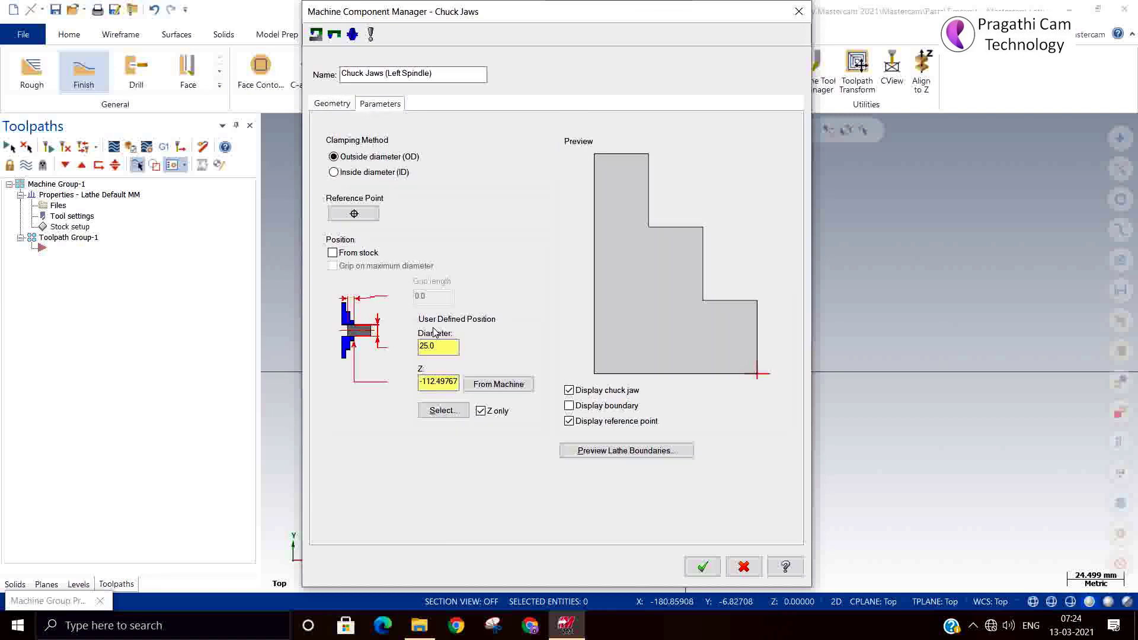
left_click(447, 410)
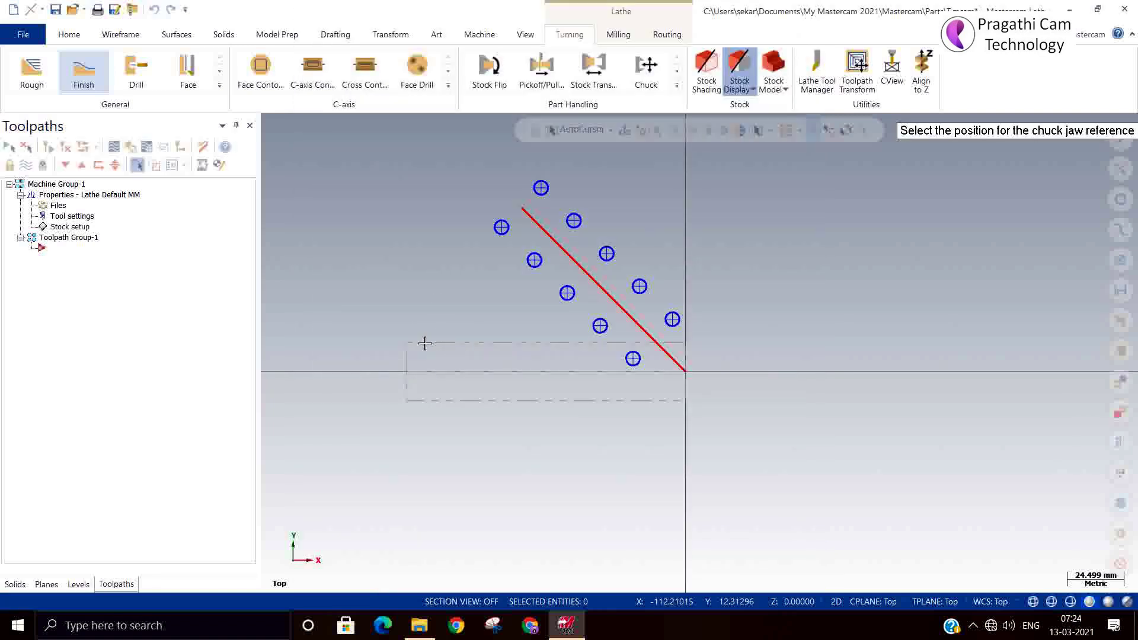
left_click(426, 342)
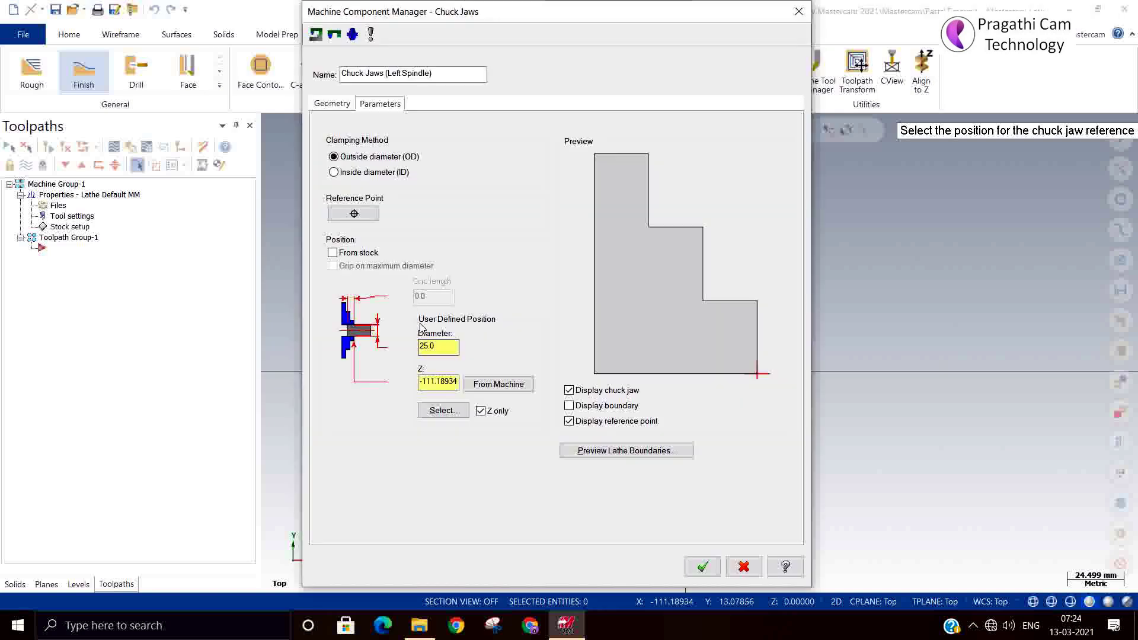
left_click(613, 451)
scroll(469, 169, "down", 3)
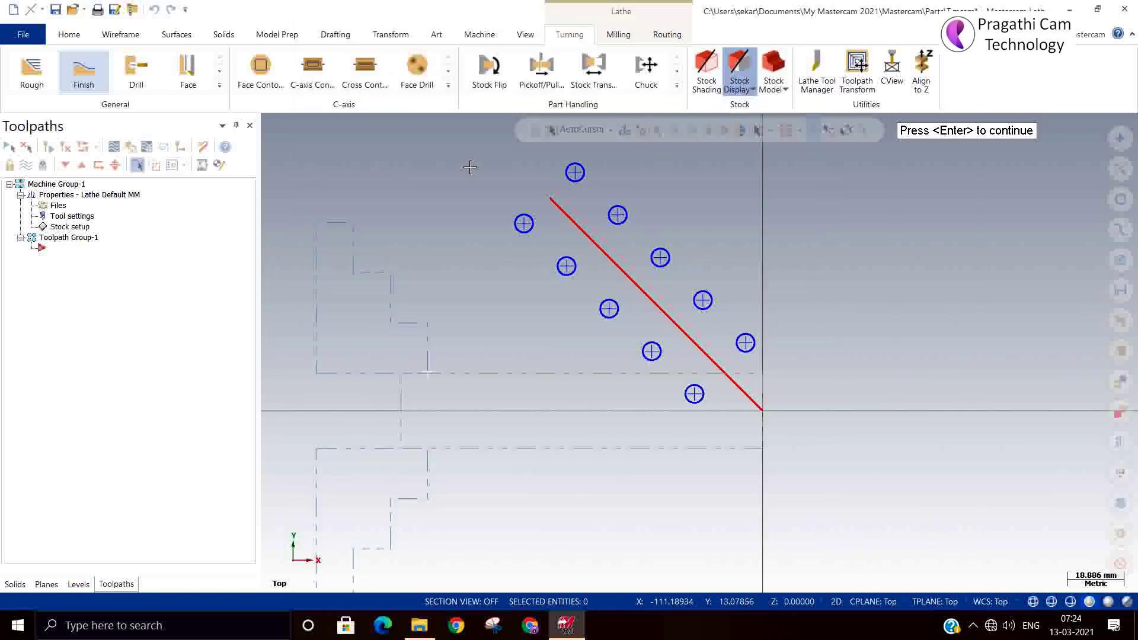
key("Return")
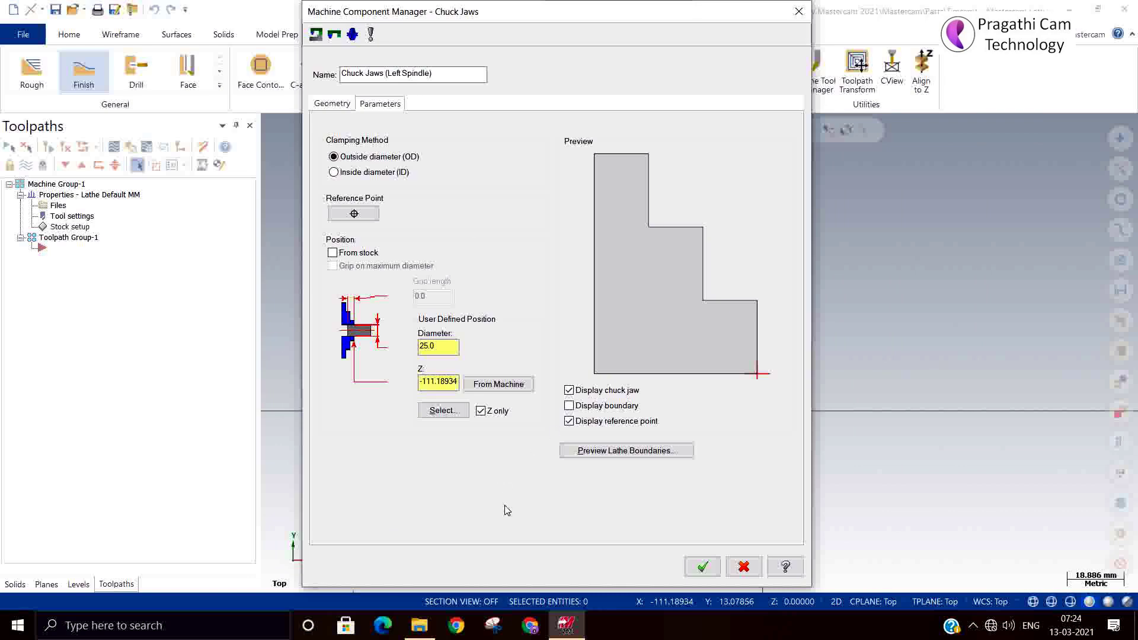
left_click(702, 568)
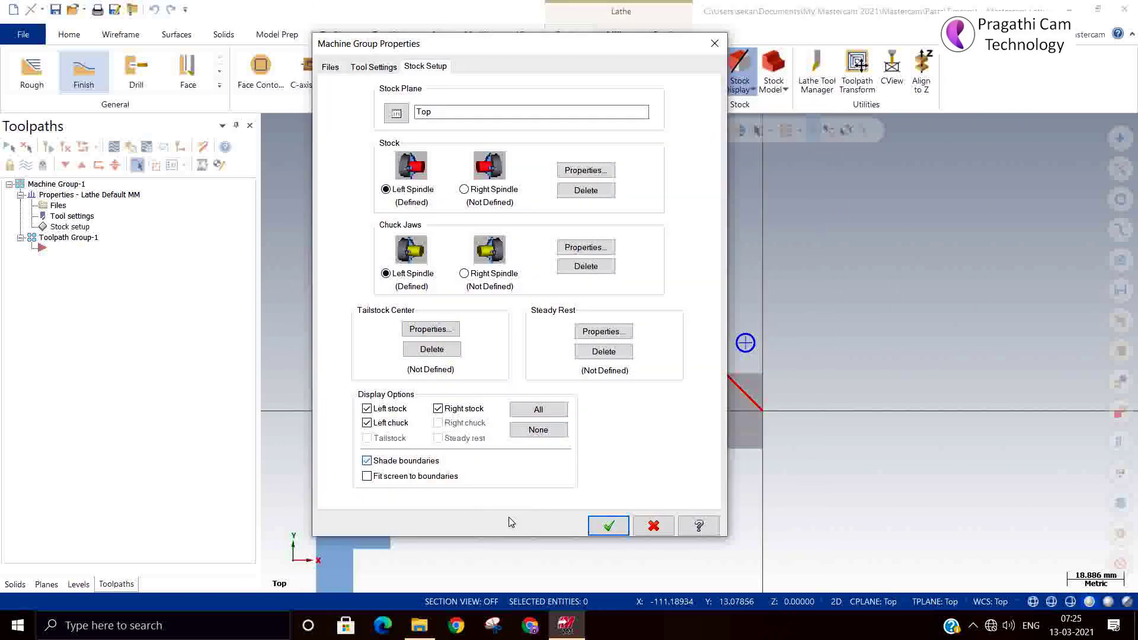
left_click(609, 527)
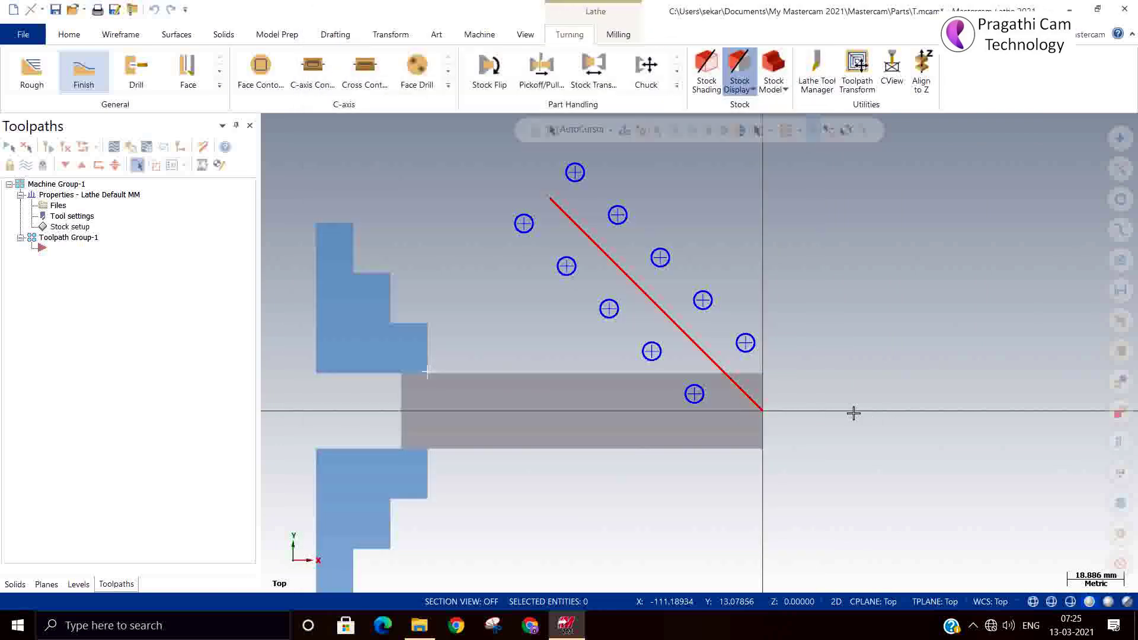
Step: Start a C-axis contour toolpath in an isometric view, chaining the red line from its origin end
scroll(815, 385, "up", 2)
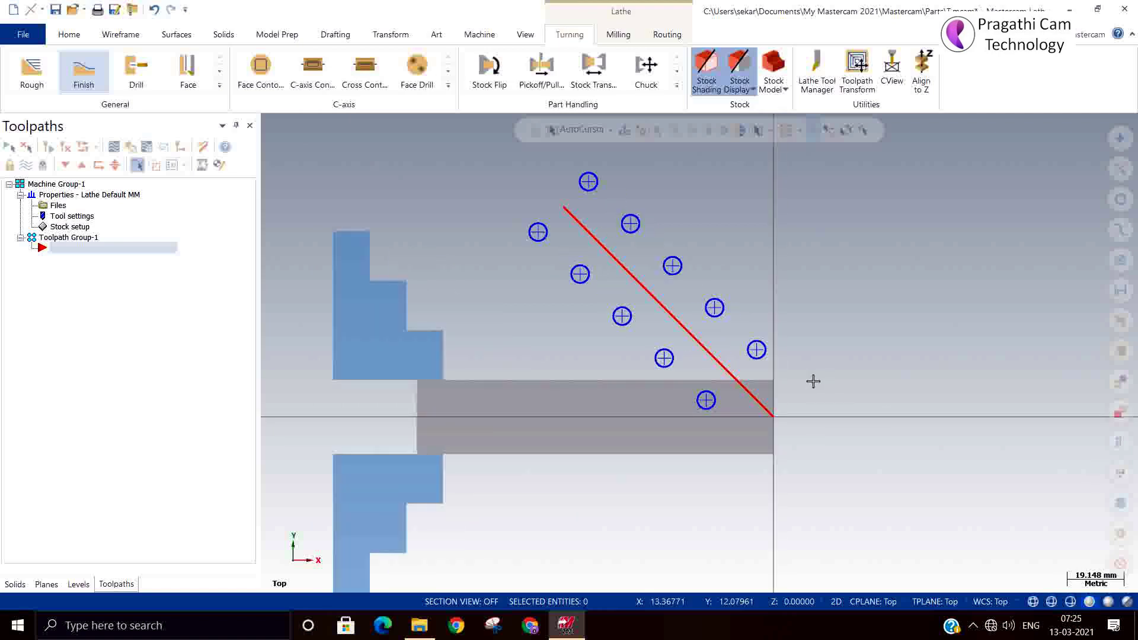
middle_click_drag(810, 455, 764, 482)
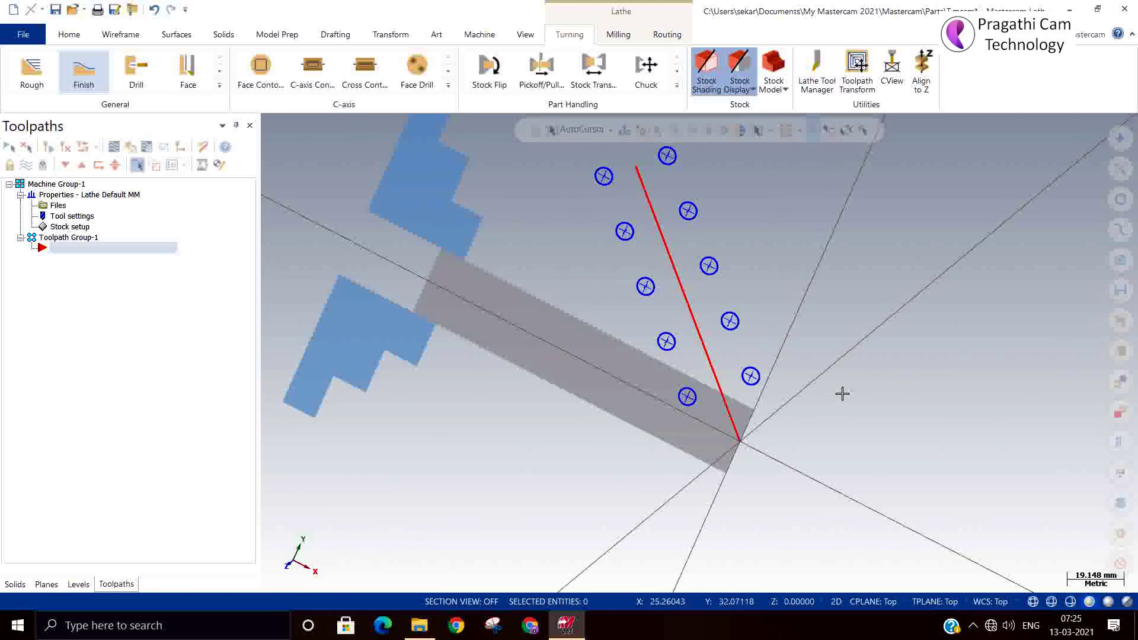
right_click(852, 397)
left_click(901, 273)
left_click(323, 91)
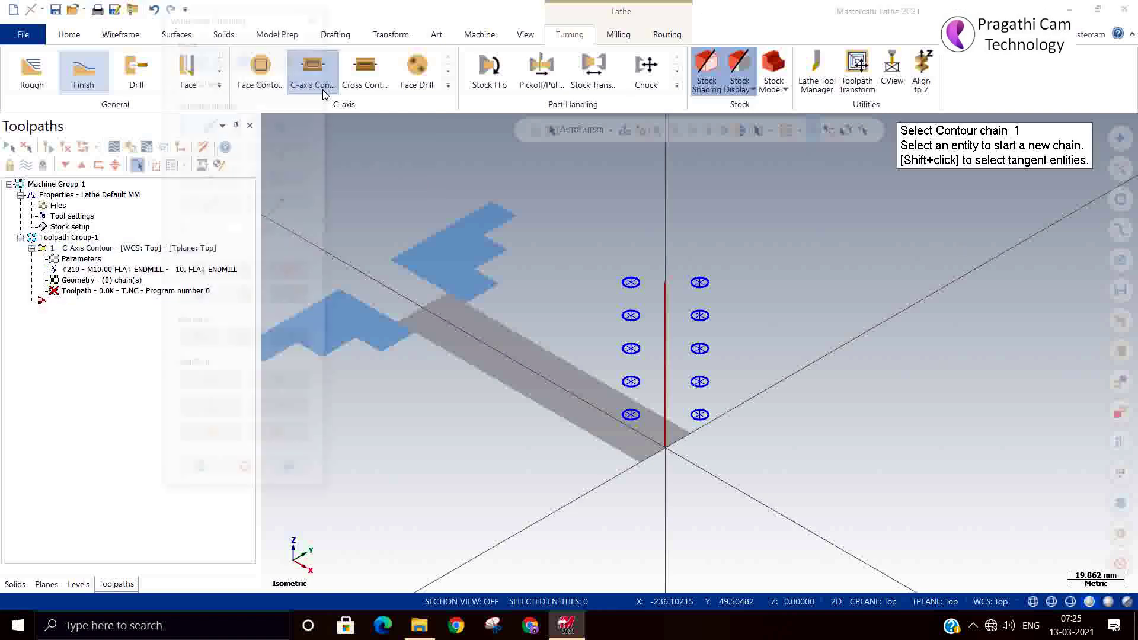
left_click(665, 444)
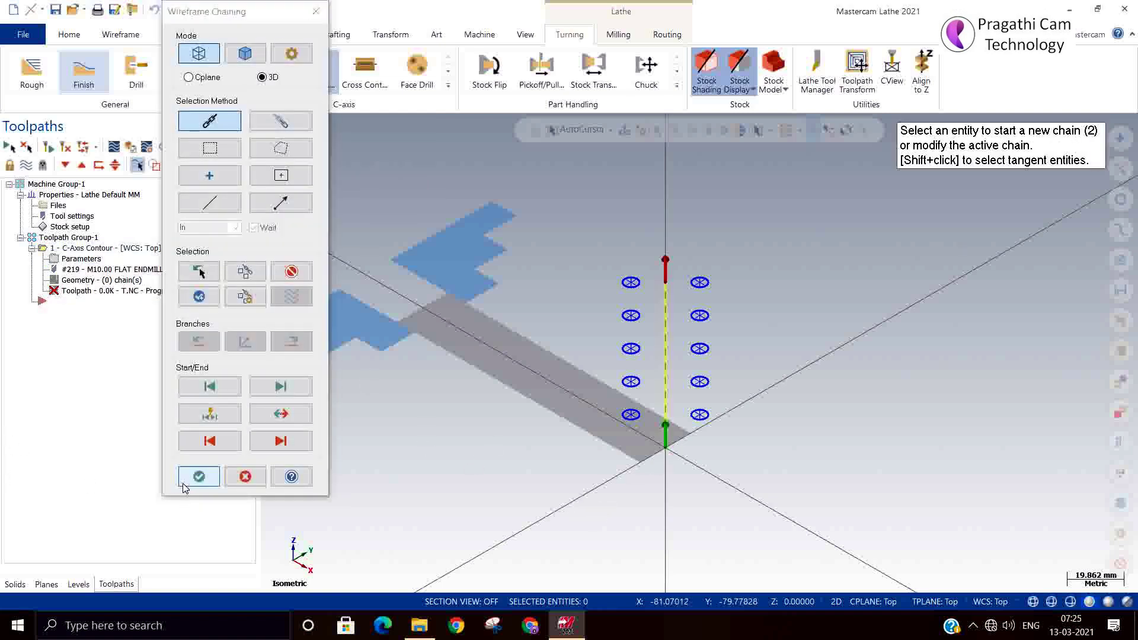
left_click(199, 476)
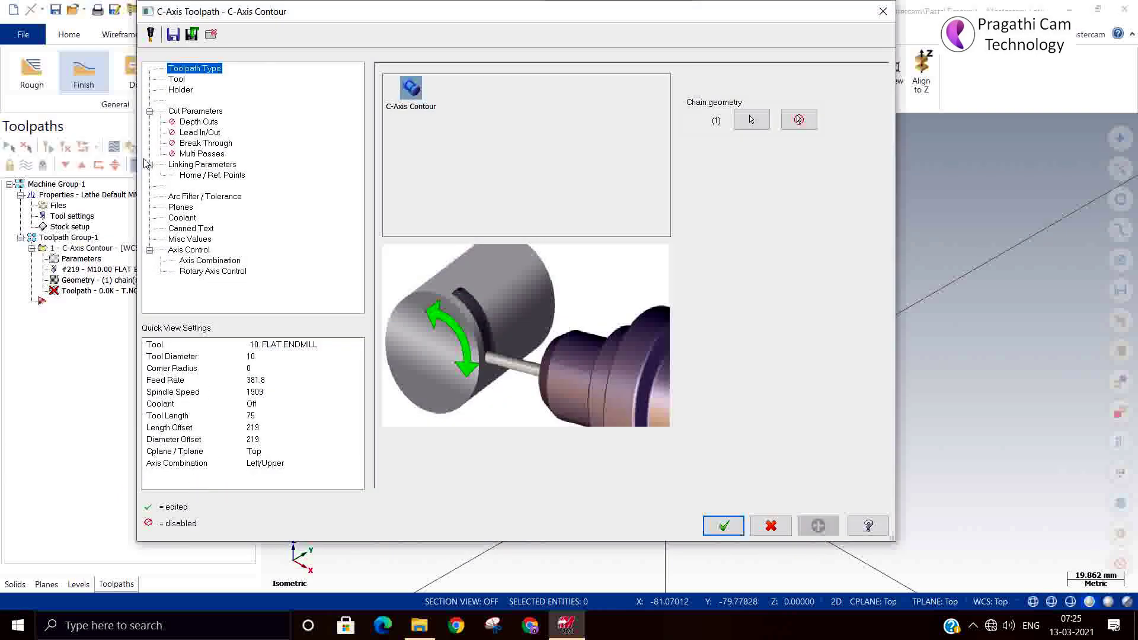
Step: Choose the 10 mm flat endmill for the contour and set its compensation type to Off
left_click(176, 80)
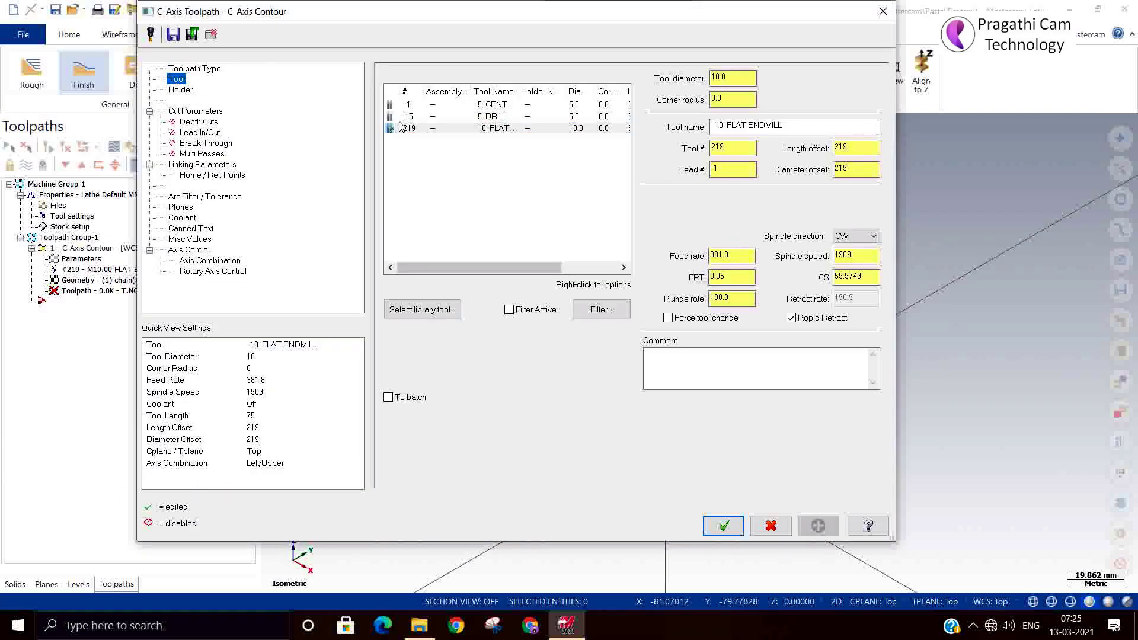
left_click(474, 132)
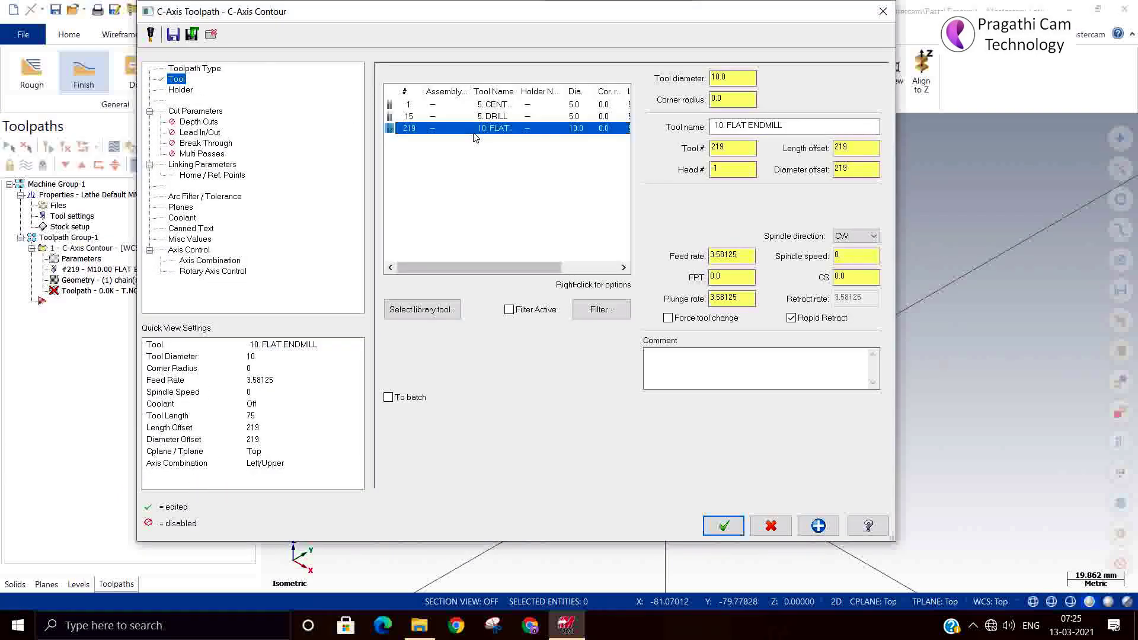
left_click(193, 112)
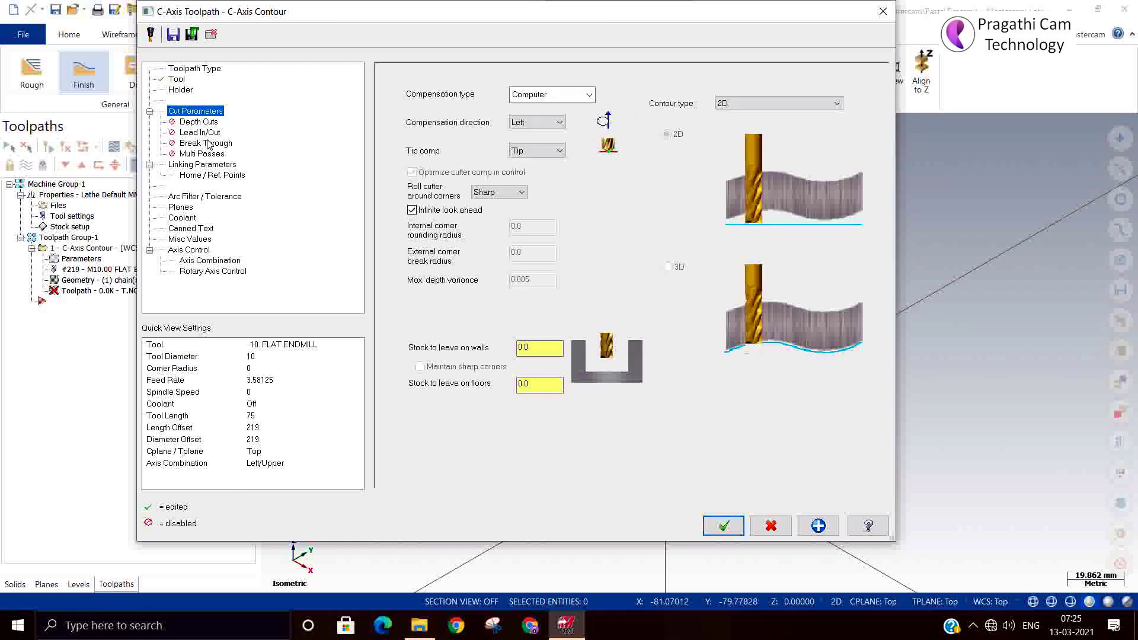
left_click(576, 95)
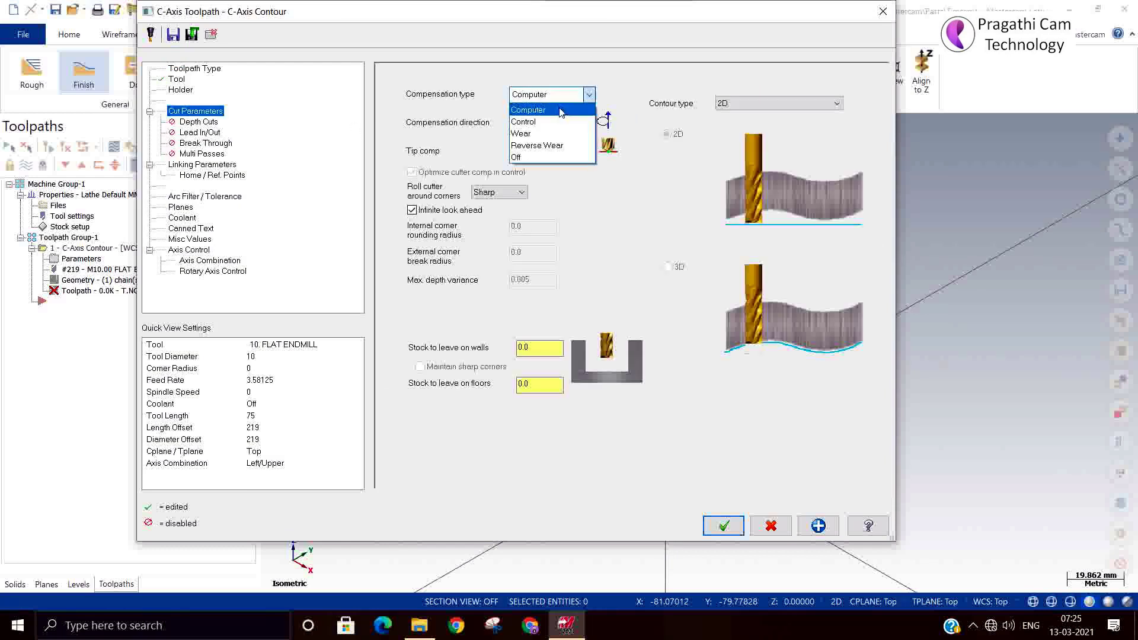
left_click(533, 157)
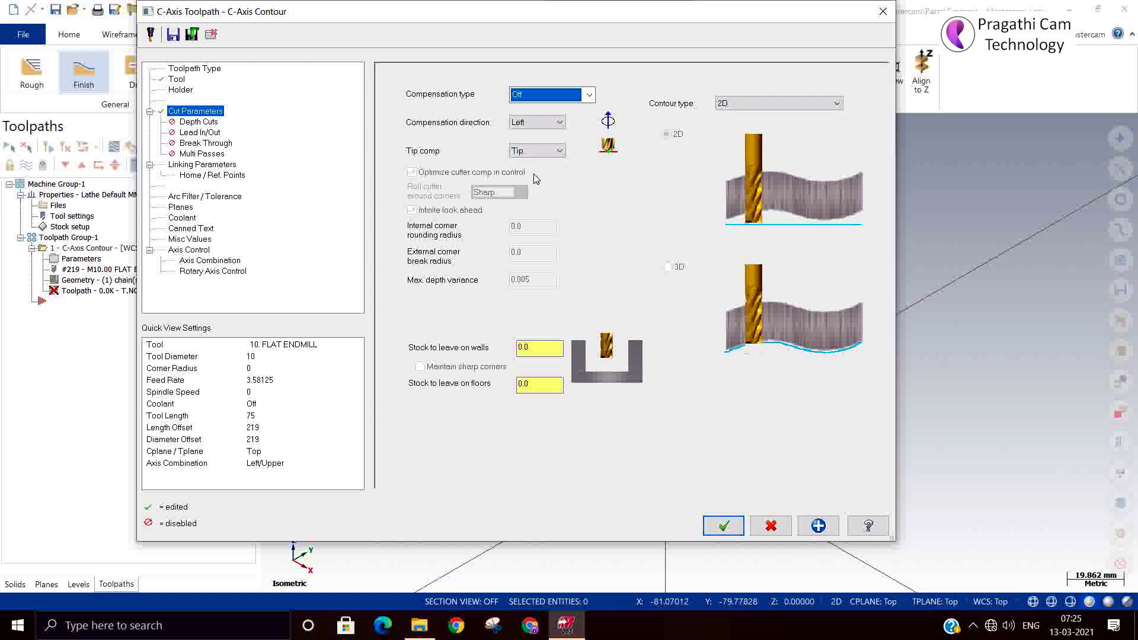
Step: Enable depth cuts for the contour with a max rough step of 1 mm
left_click(211, 122)
left_click(480, 120)
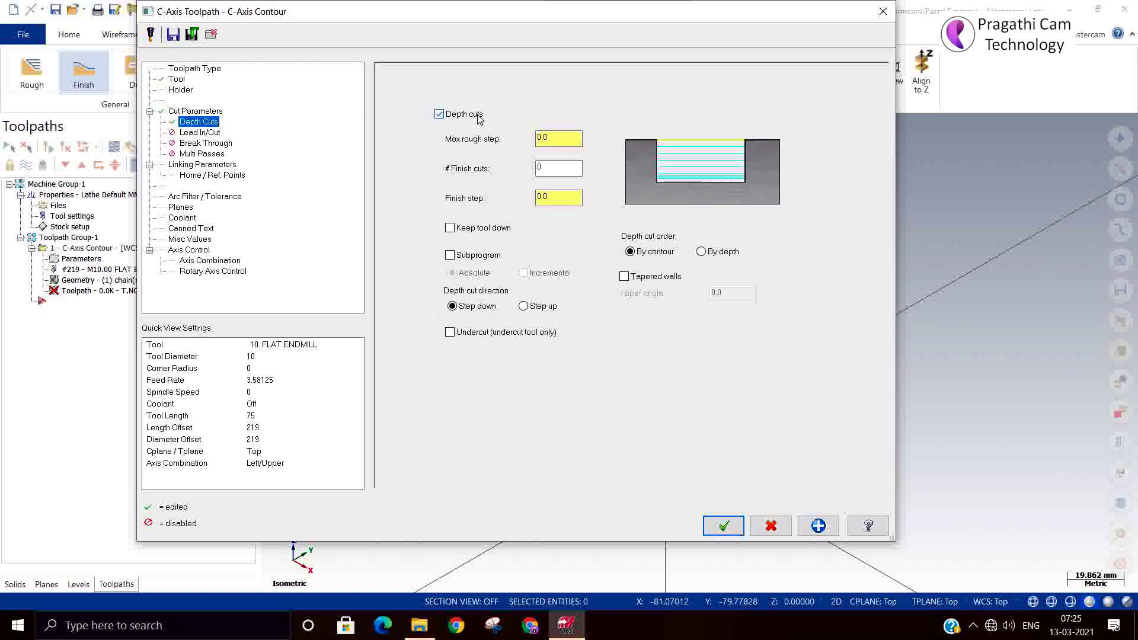
double_click(541, 137)
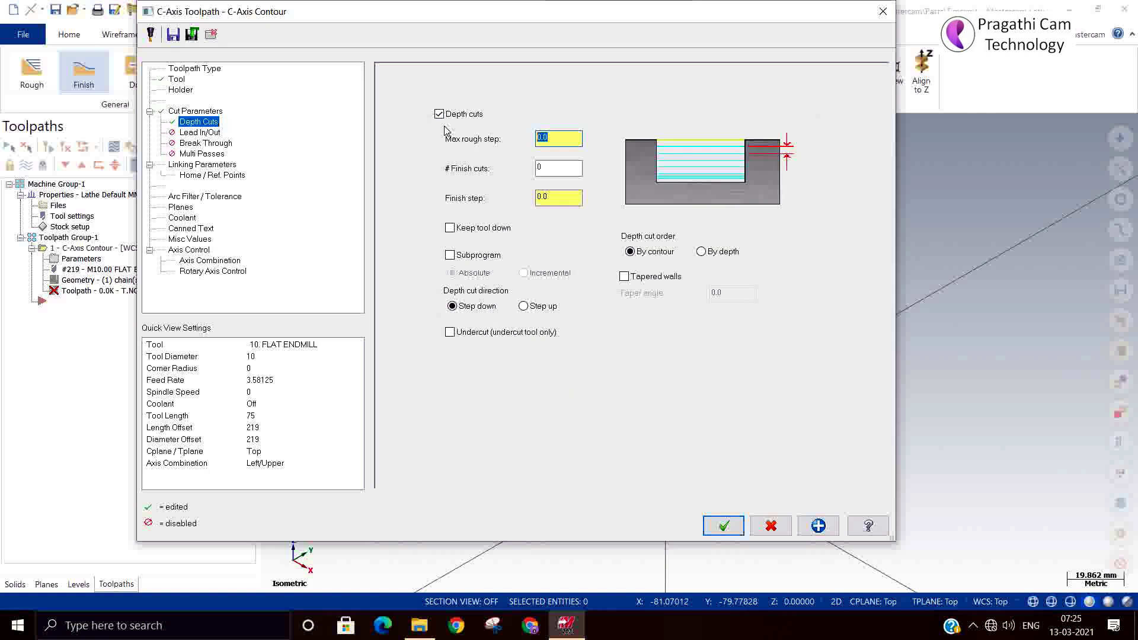
type("1")
Step: Enable lead in/out for the contour's entry and exit moves
left_click(198, 133)
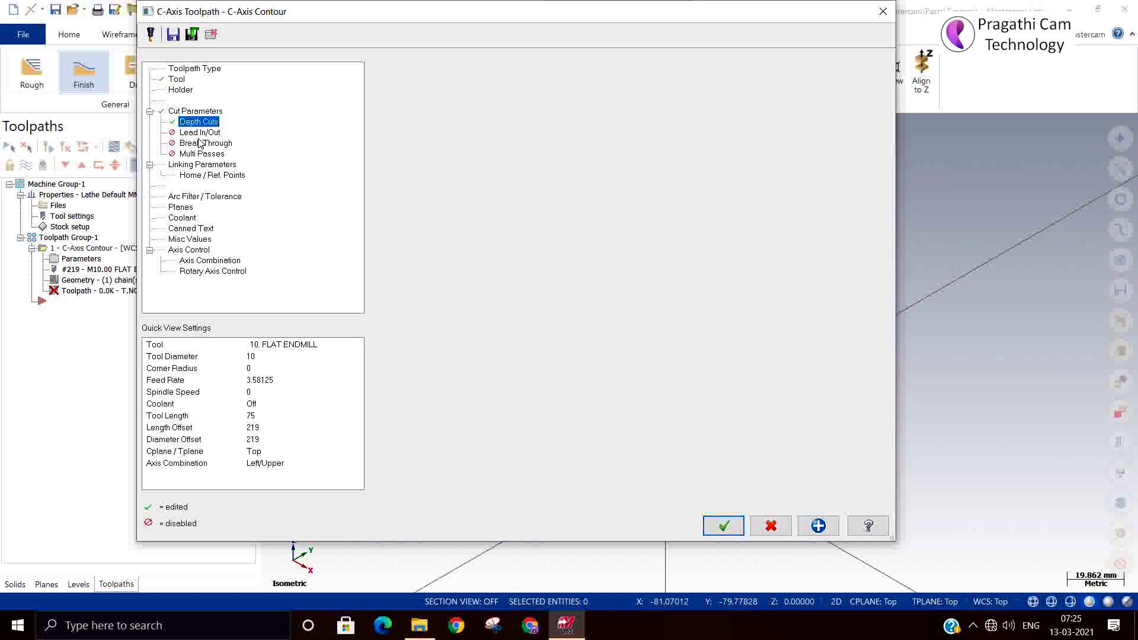
left_click(389, 72)
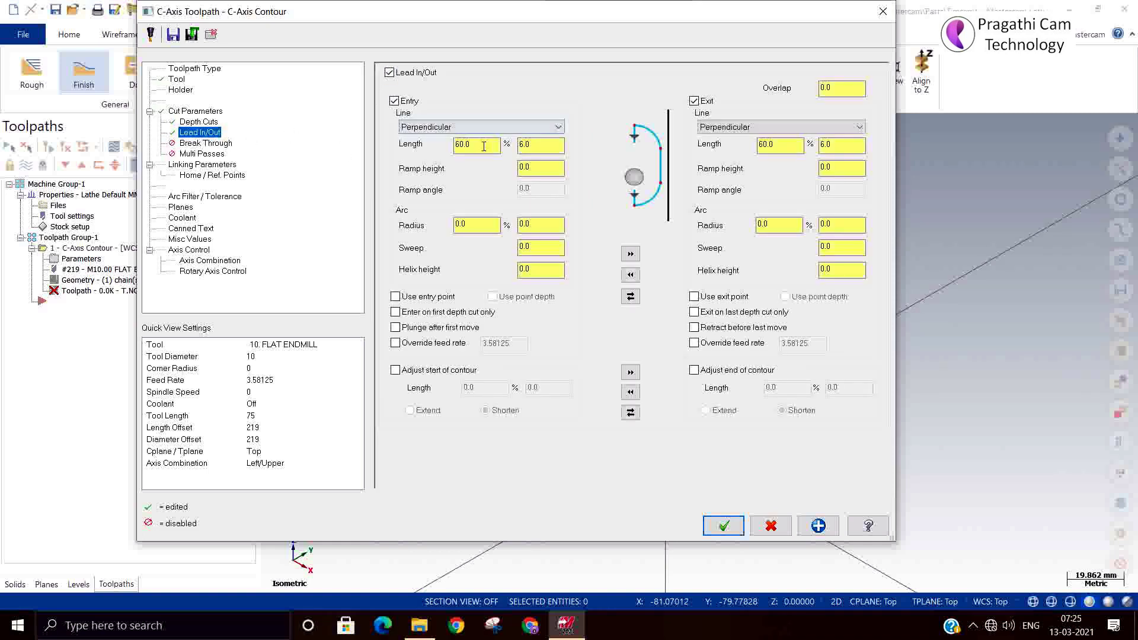
left_click(474, 225)
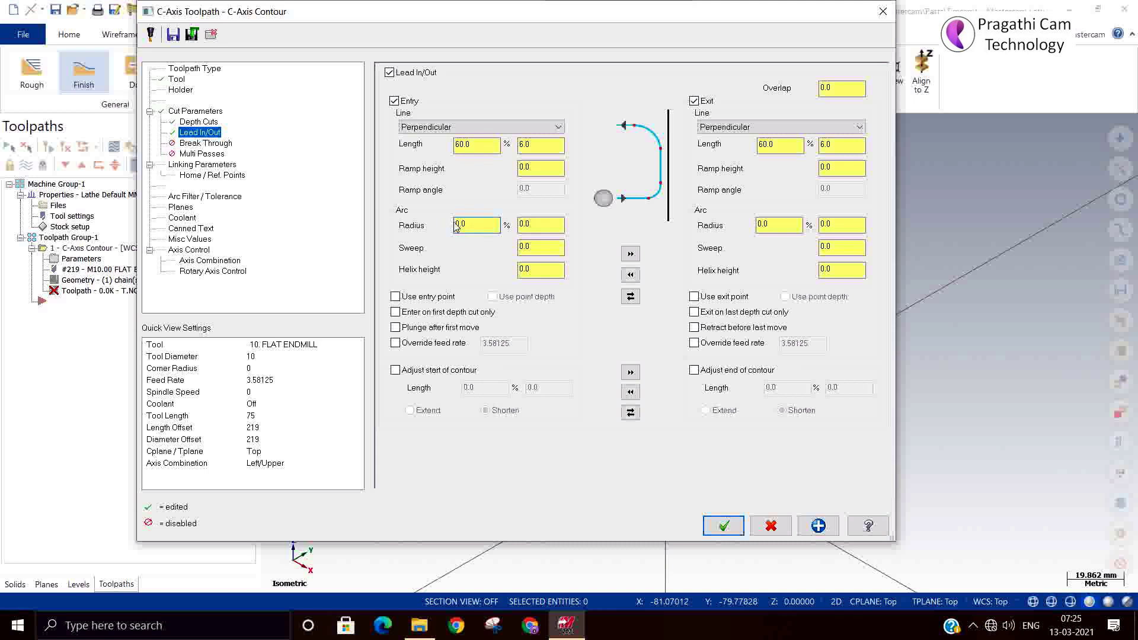
Step: Set the contour's linking parameters to a depth of -5, a retract of 2 and a clearance of 25 mm
left_click(207, 164)
key("Tab")
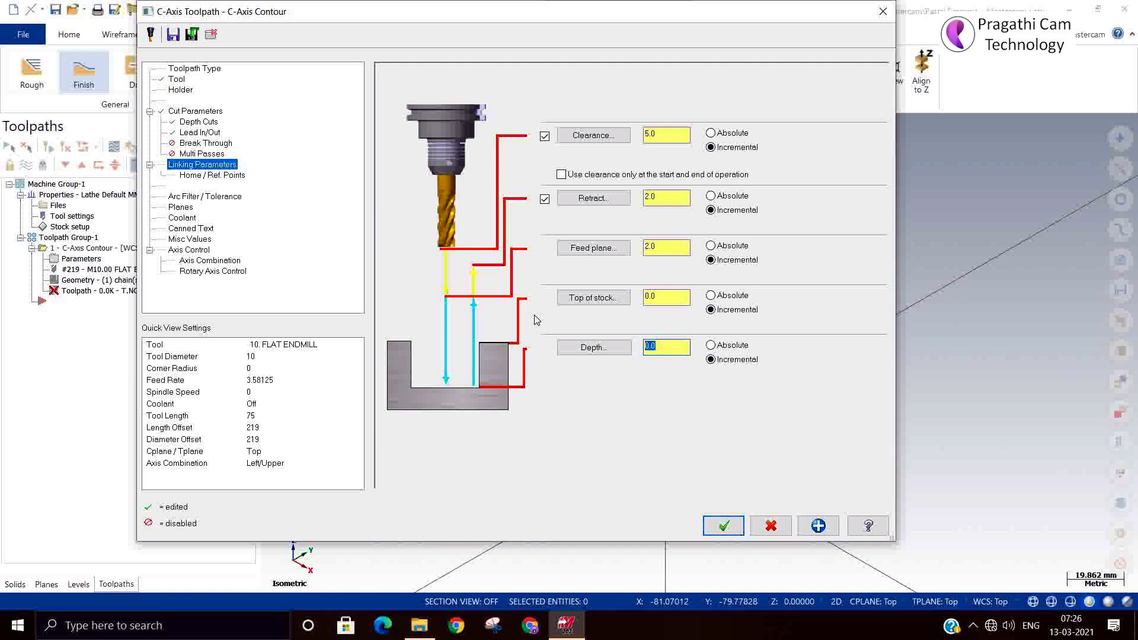
type("-5")
left_click(668, 199)
double_click(667, 199)
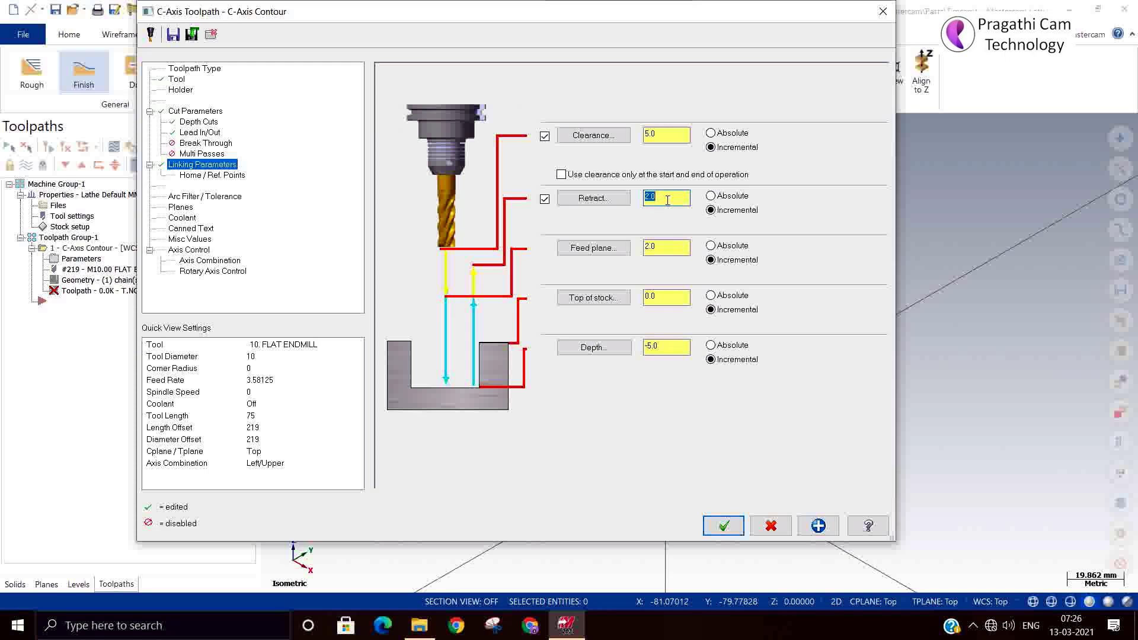
type("2")
key("shift+Tab")
type("25")
Step: Turn on flood coolant for the C-axis contour operation
left_click(183, 218)
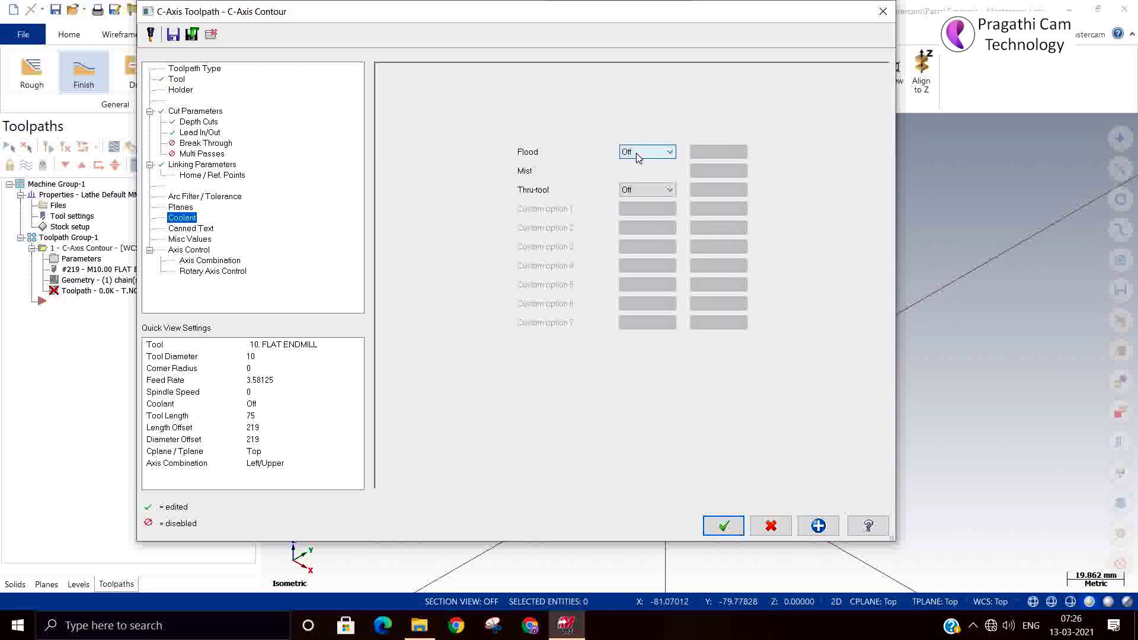
left_click(638, 155)
left_click(640, 172)
Step: Disable Unroll in the contour's rotary axis control, set the rotary diameter to 25 and generate the toolpath
left_click(206, 271)
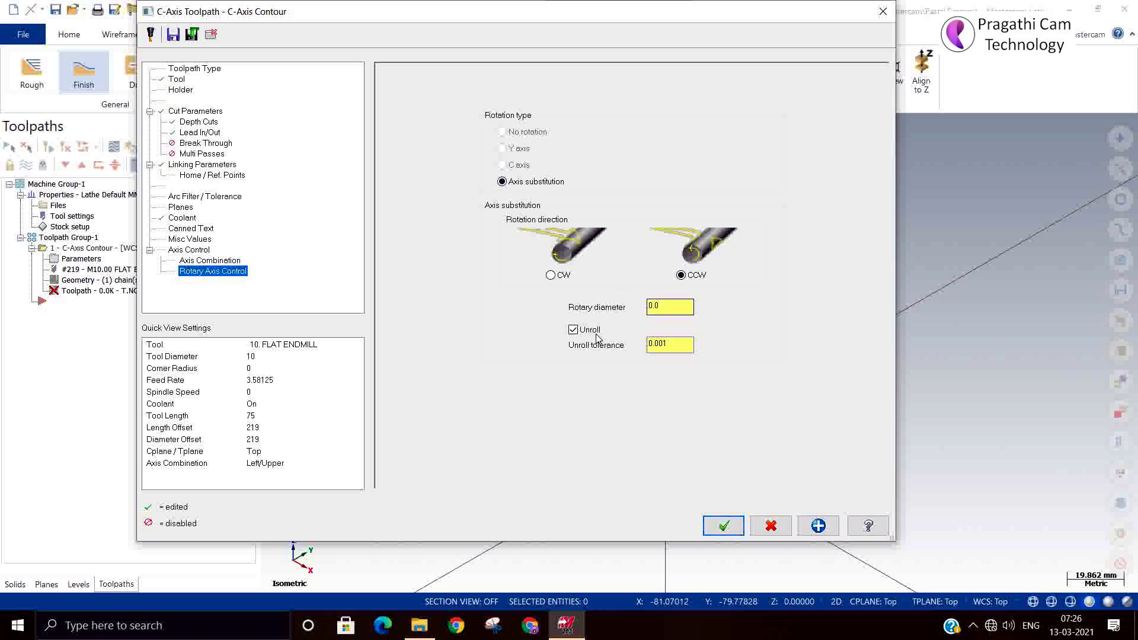
left_click(573, 330)
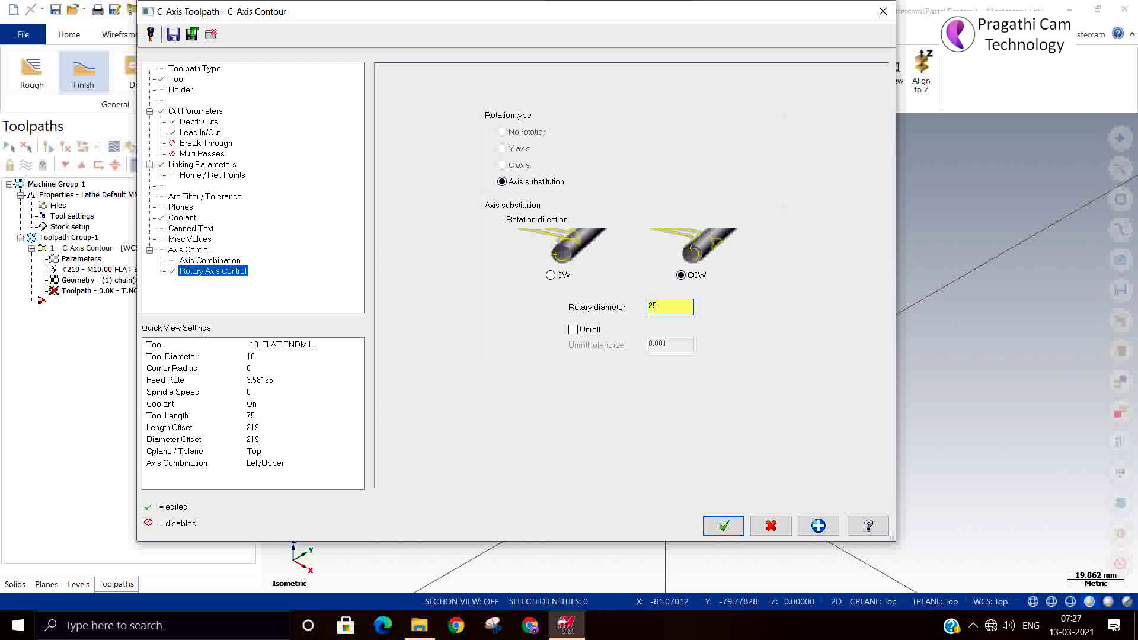
left_click(723, 526)
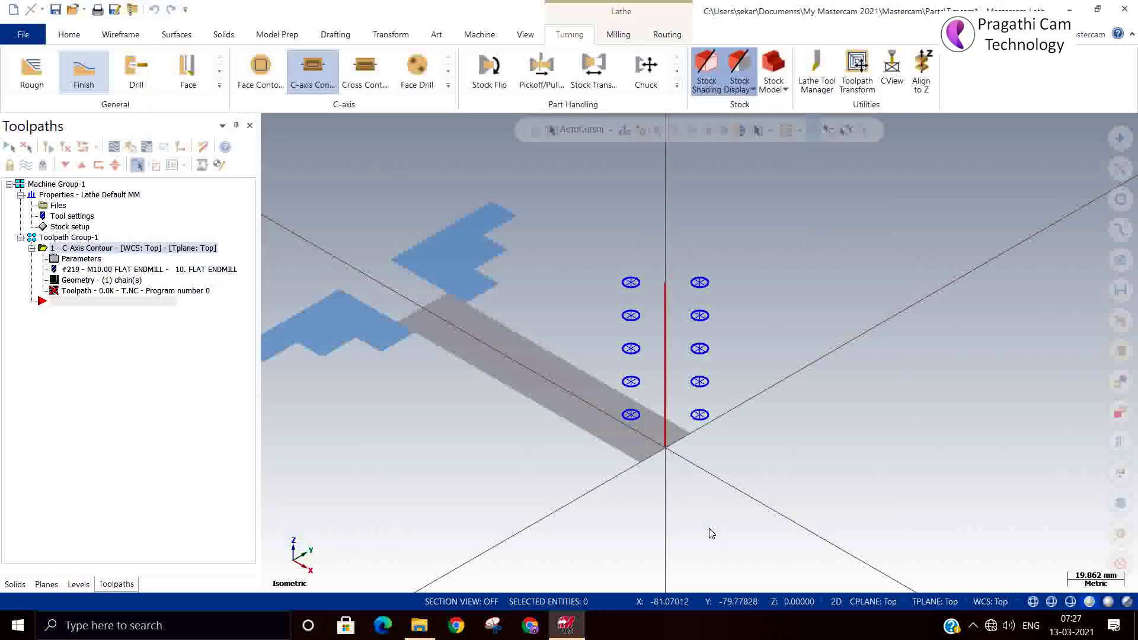
Step: Examine the generated contour toolpath in the front and right views, especially where the cut starts and ends
middle_click_drag(700, 527, 673, 492)
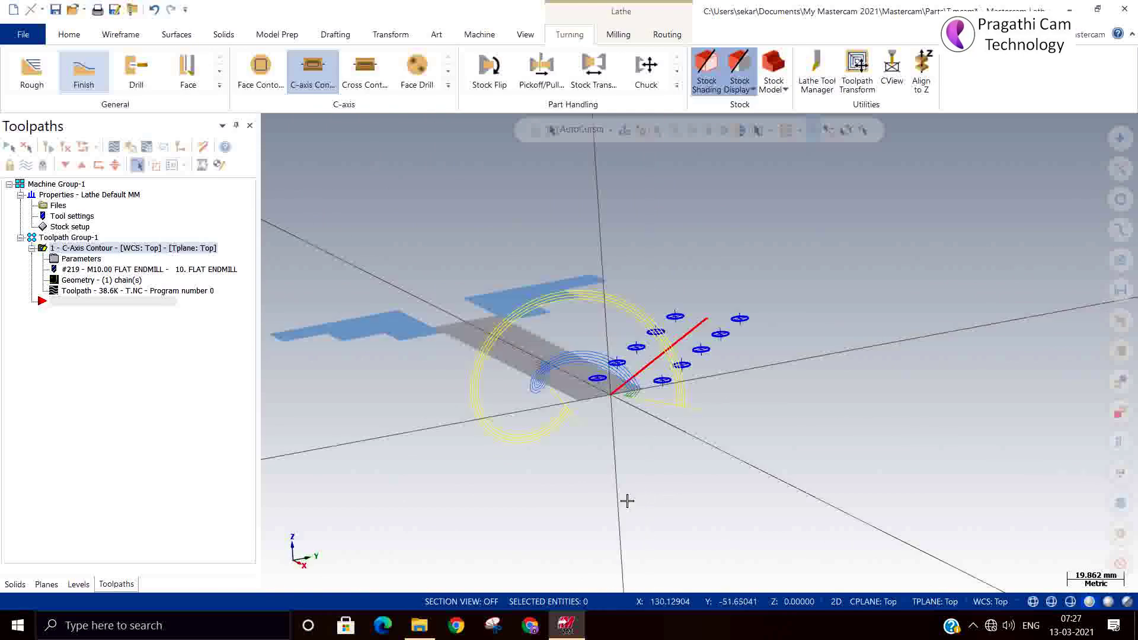
right_click(564, 262)
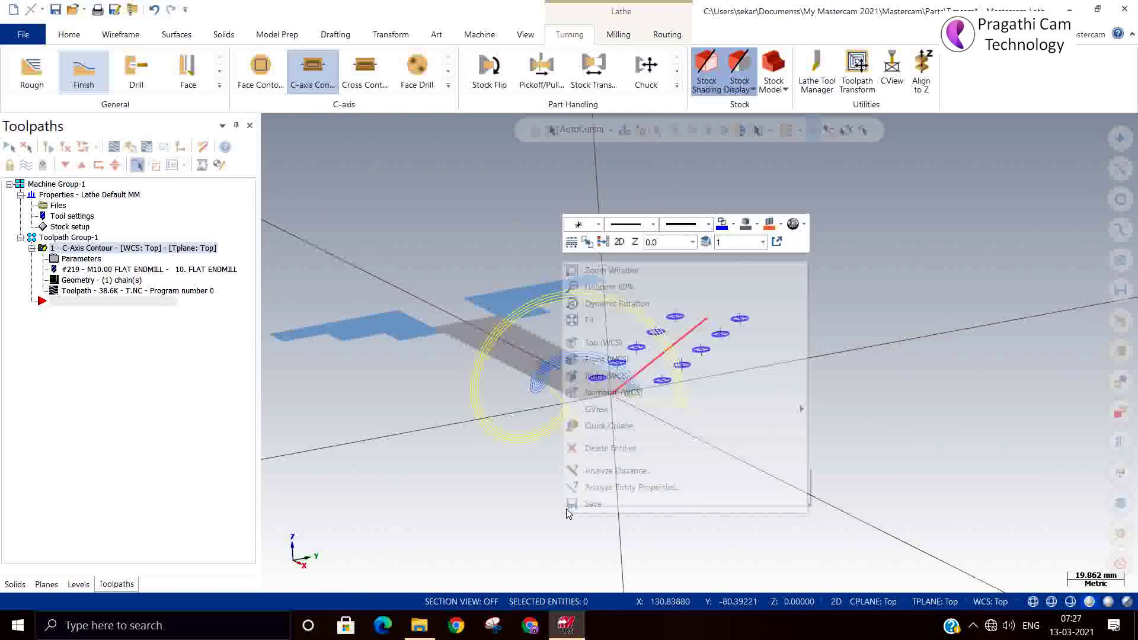
left_click(617, 358)
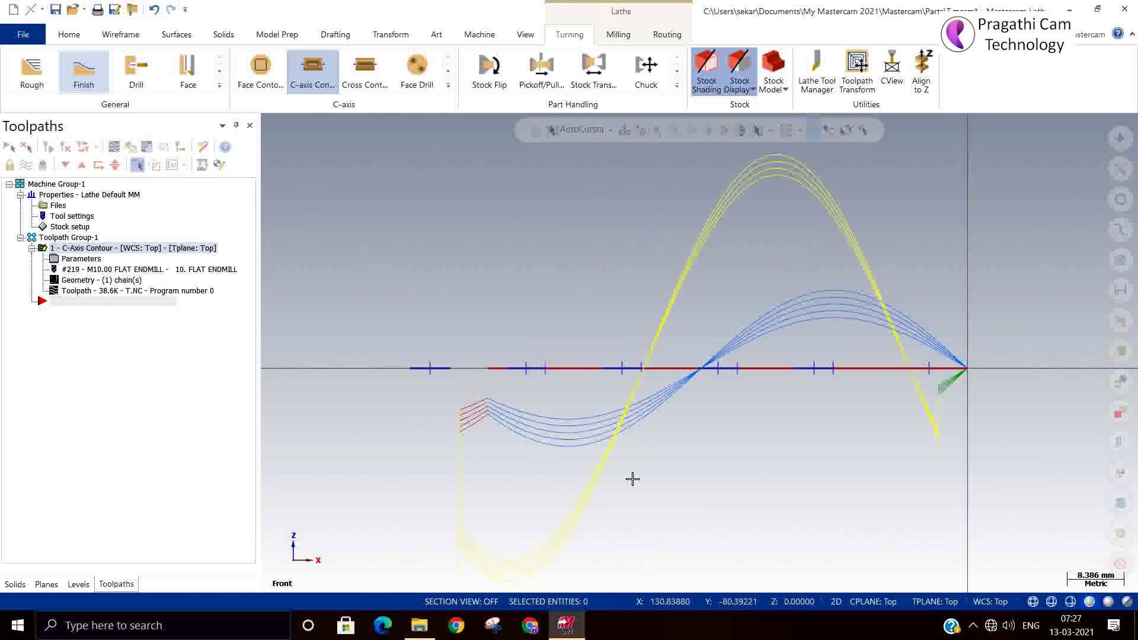
right_click(633, 479)
left_click(680, 342)
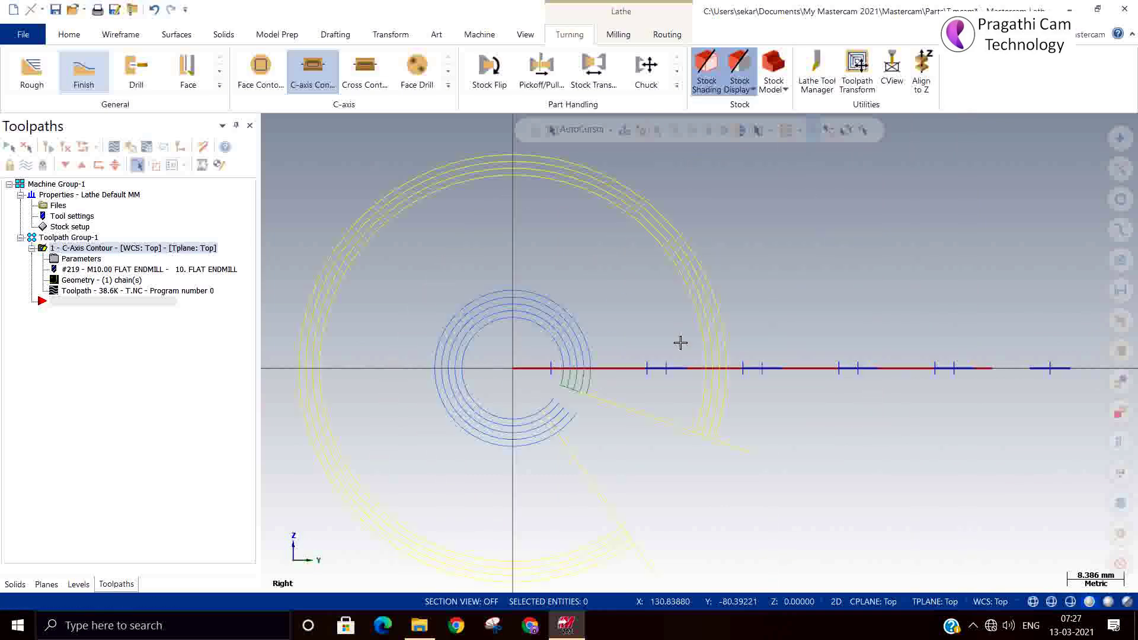
scroll(580, 434, "up", 4)
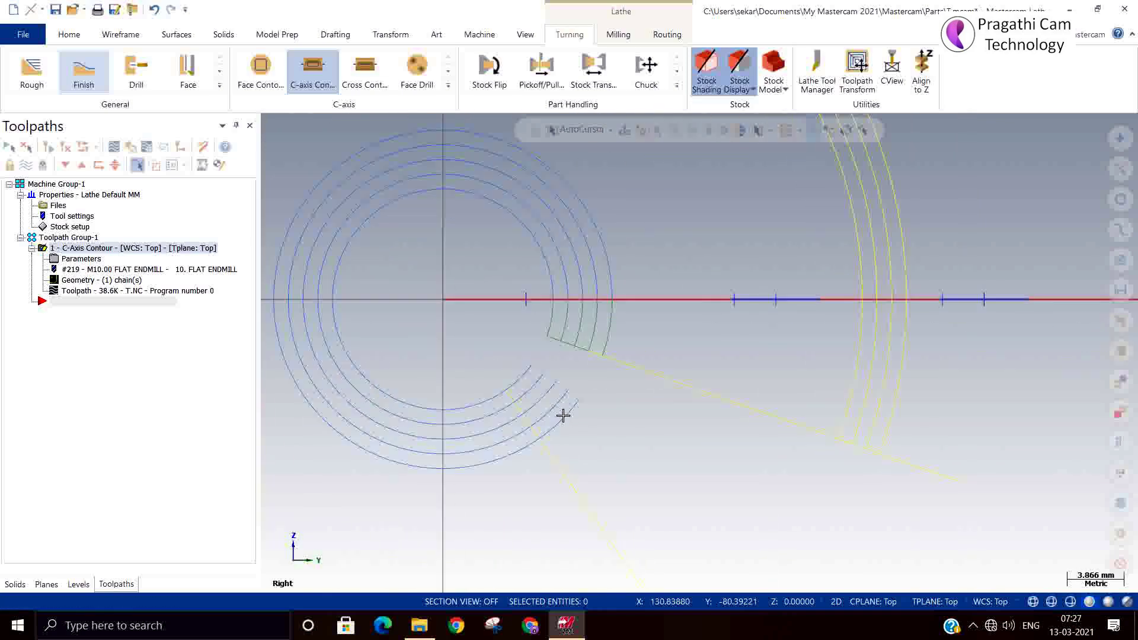
scroll(534, 366, "down", 1)
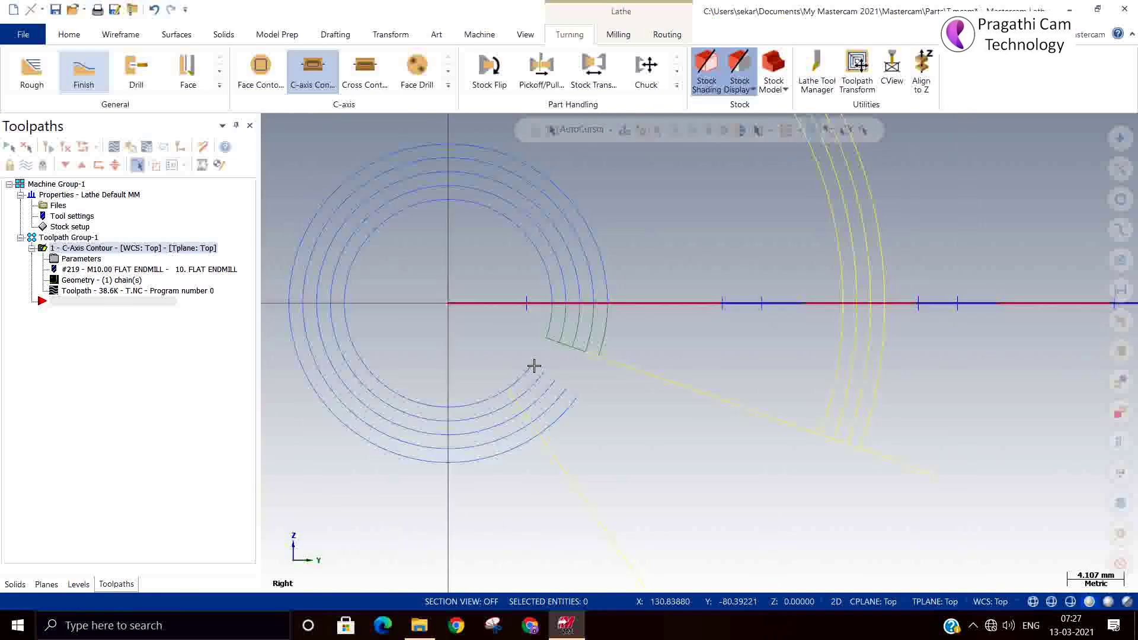
middle_click_drag(893, 400, 907, 427)
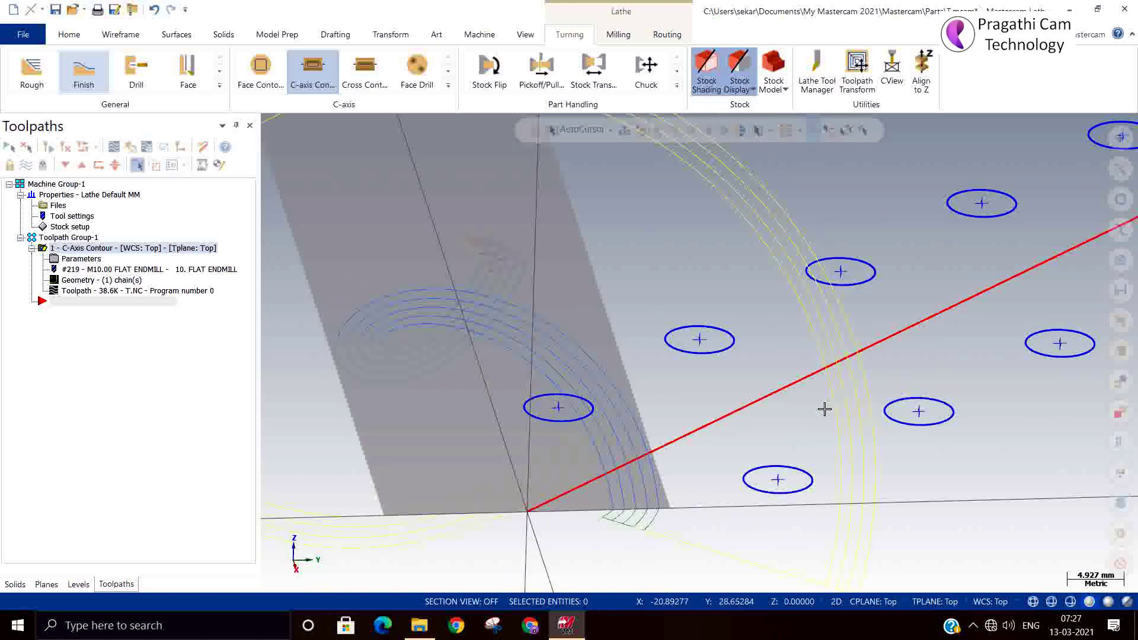
Step: Run the Verify simulation of the C-axis contour, inspect the cut stock and close the simulator
left_click(131, 149)
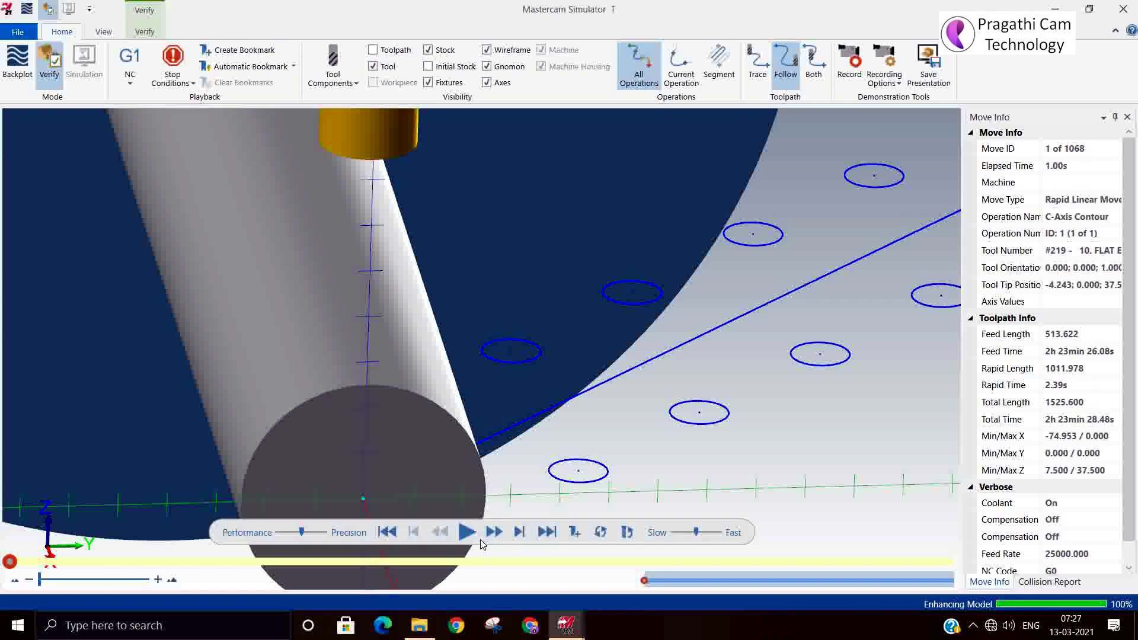
left_click(466, 532)
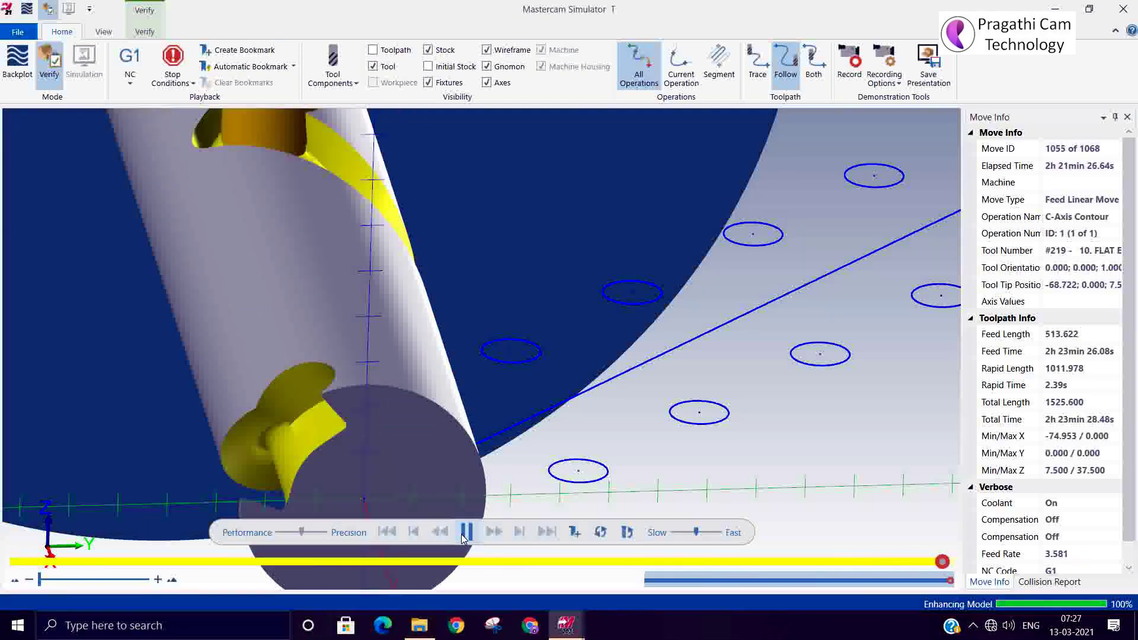
middle_click_drag(464, 537, 344, 533)
scroll(430, 492, "down", 5)
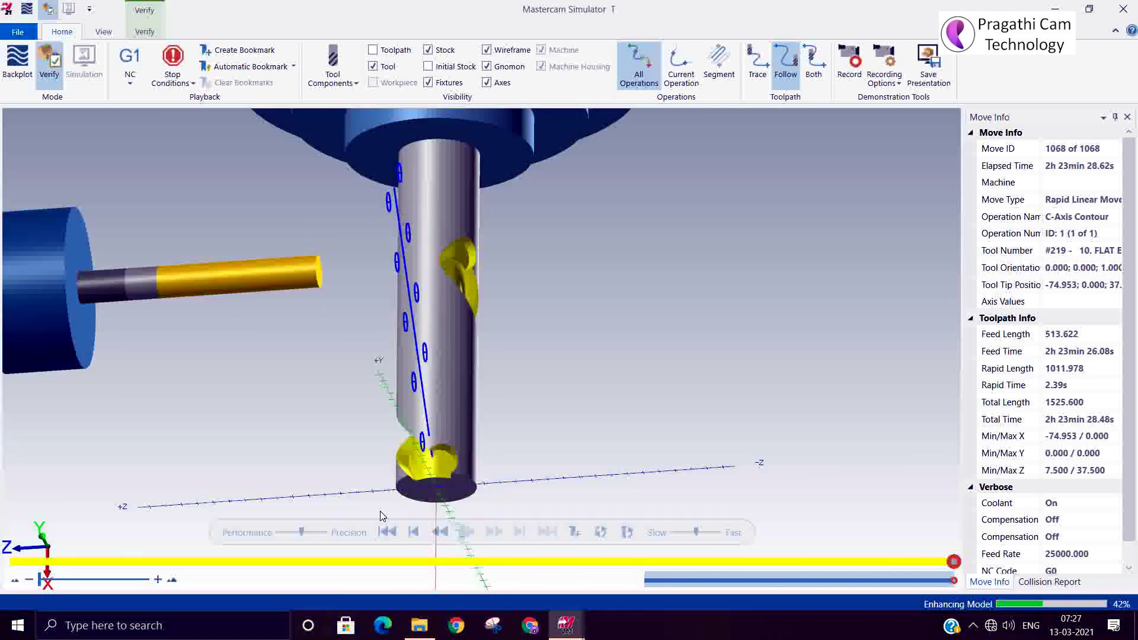
left_click(1123, 9)
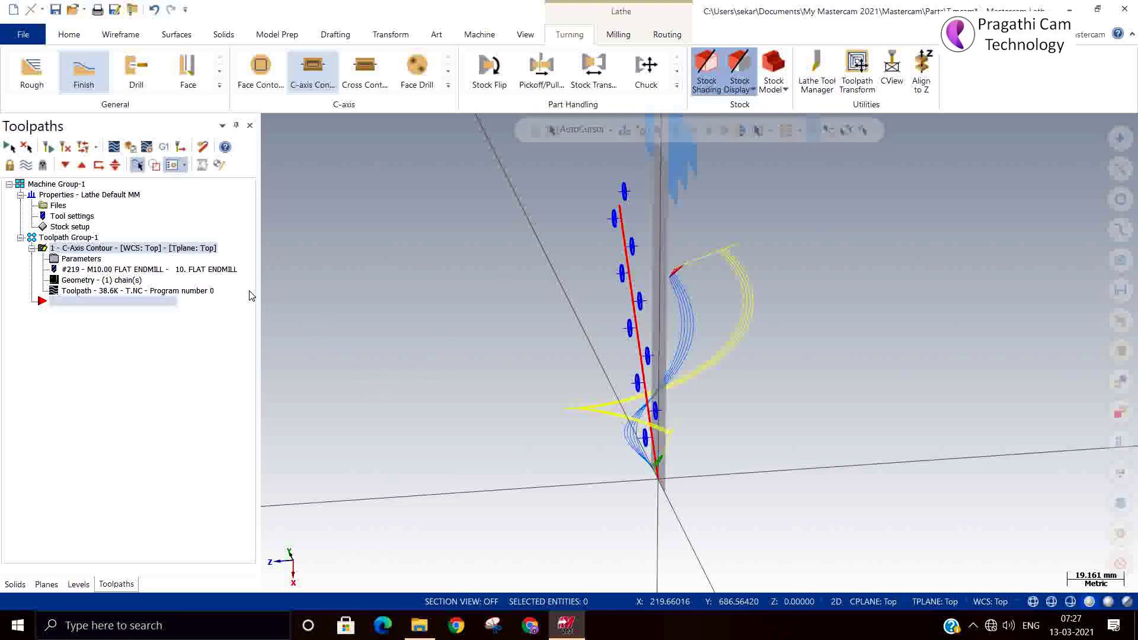
Step: Examine the contour's entry moves near the stock's front face, starting from the isometric view
right_click(369, 297)
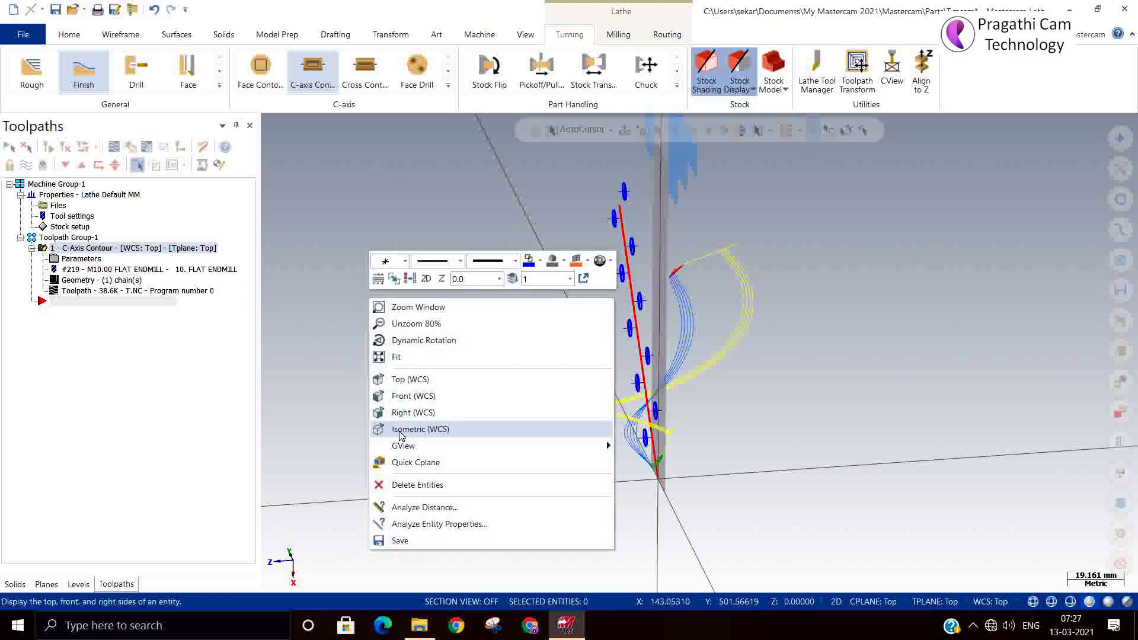
left_click(401, 431)
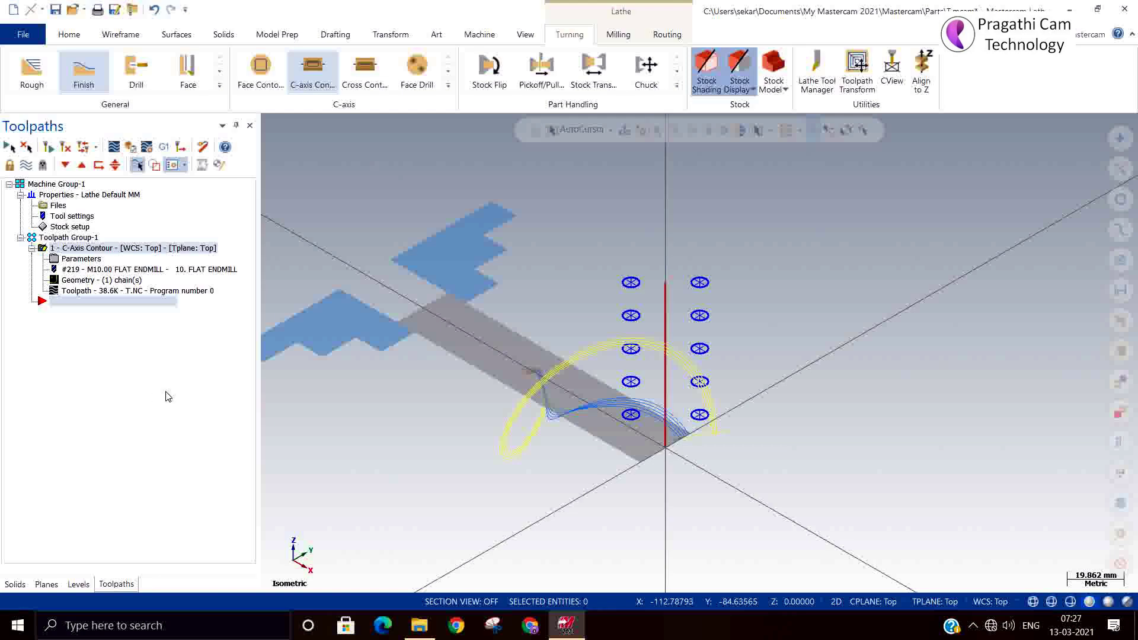
scroll(722, 413, "up", 7)
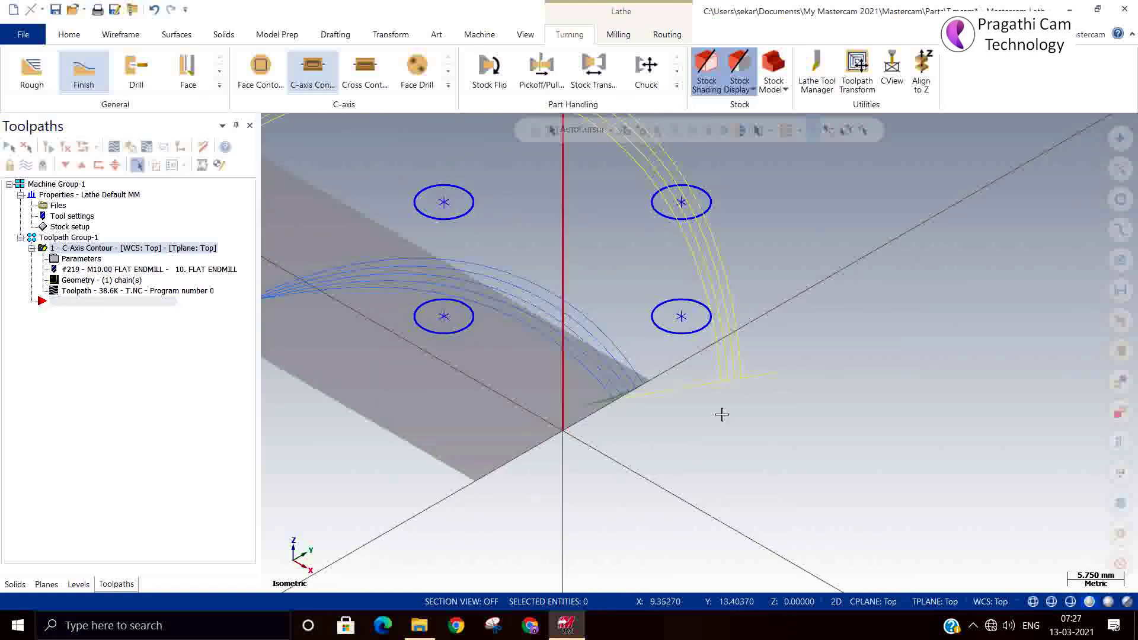
scroll(722, 421, "up", 5)
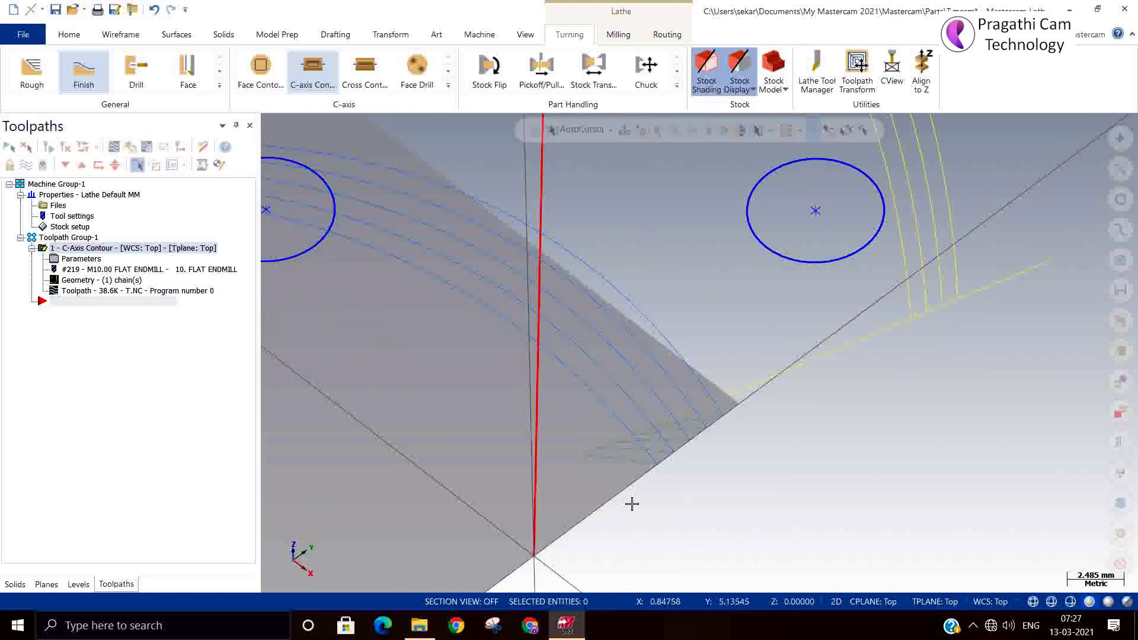
scroll(625, 465, "up", 3)
scroll(693, 445, "down", 3)
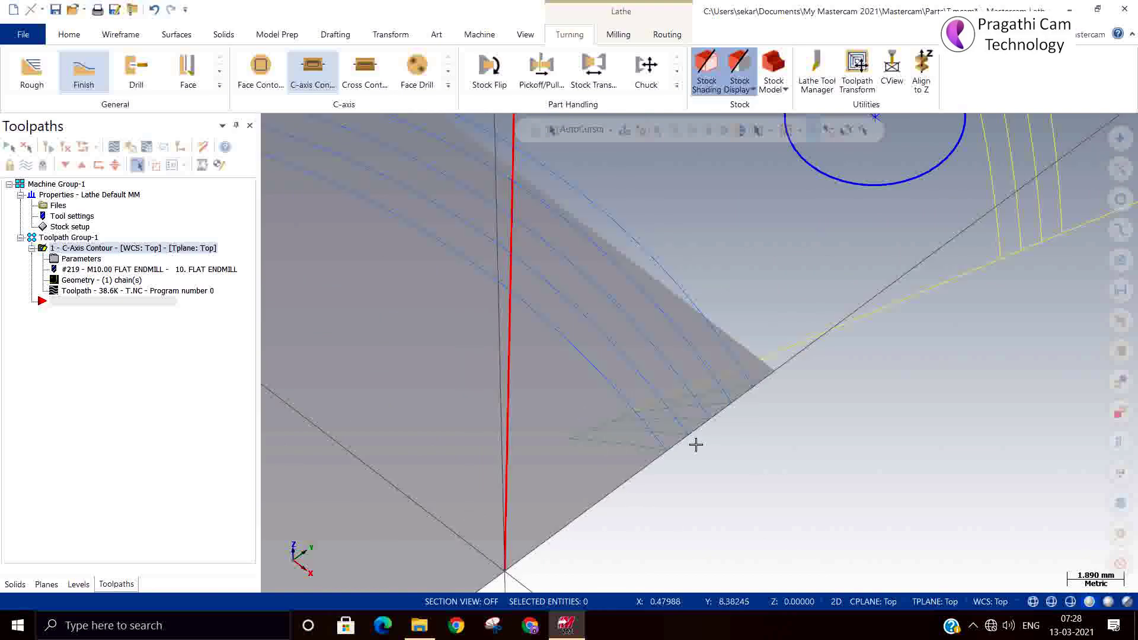
scroll(728, 416, "up", 2)
scroll(668, 505, "down", 2)
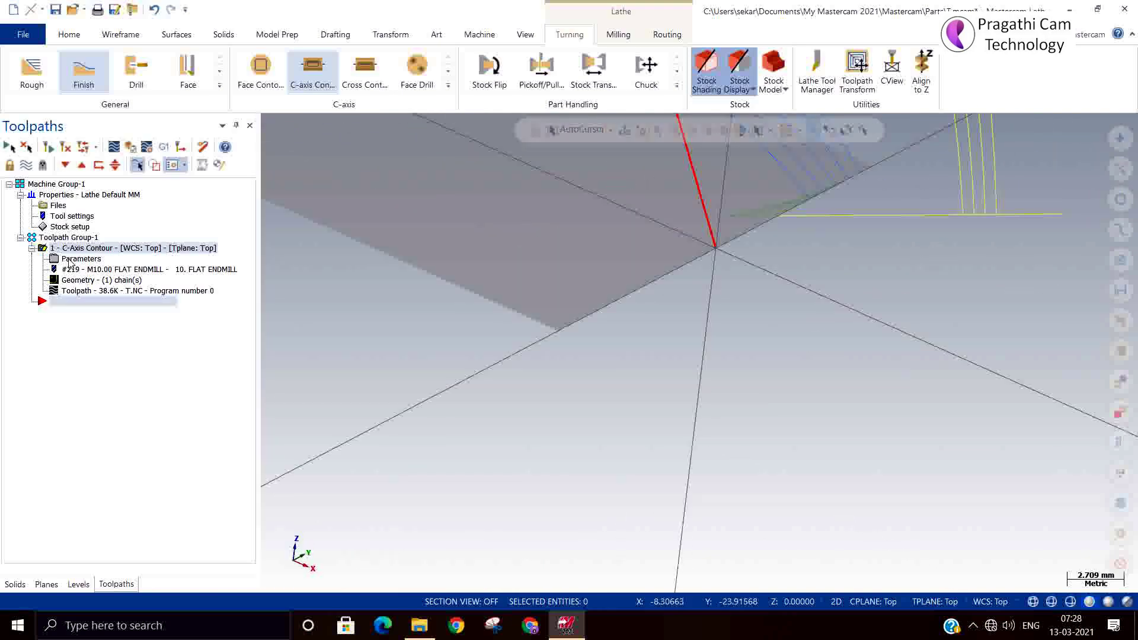
Step: Disable lead in/out in the C-axis contour's parameters
left_click(71, 263)
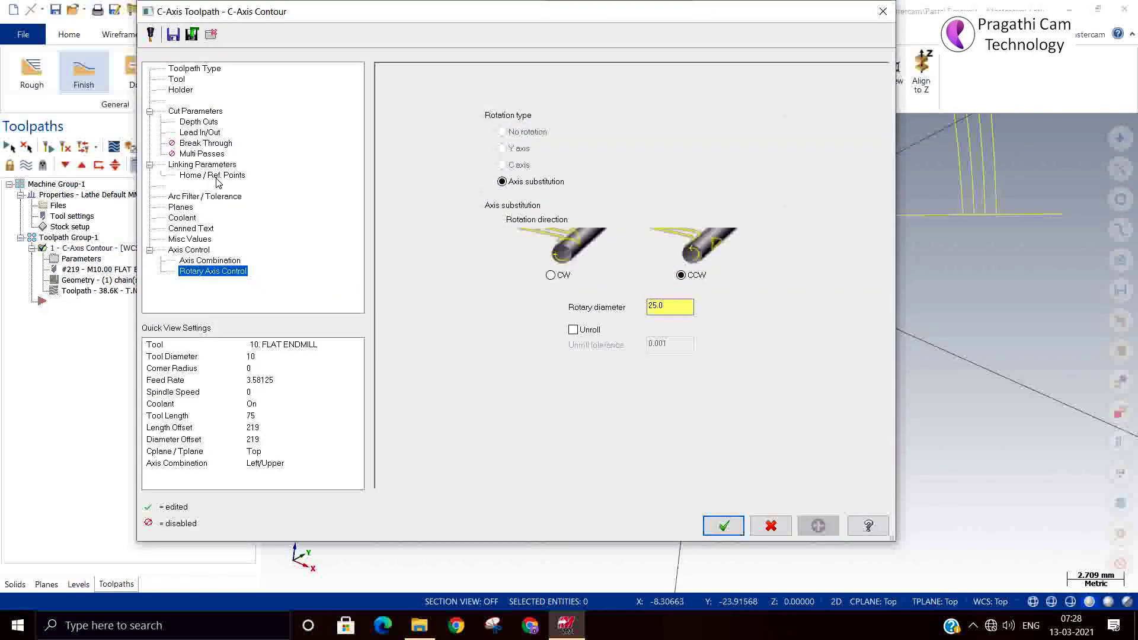
left_click(196, 132)
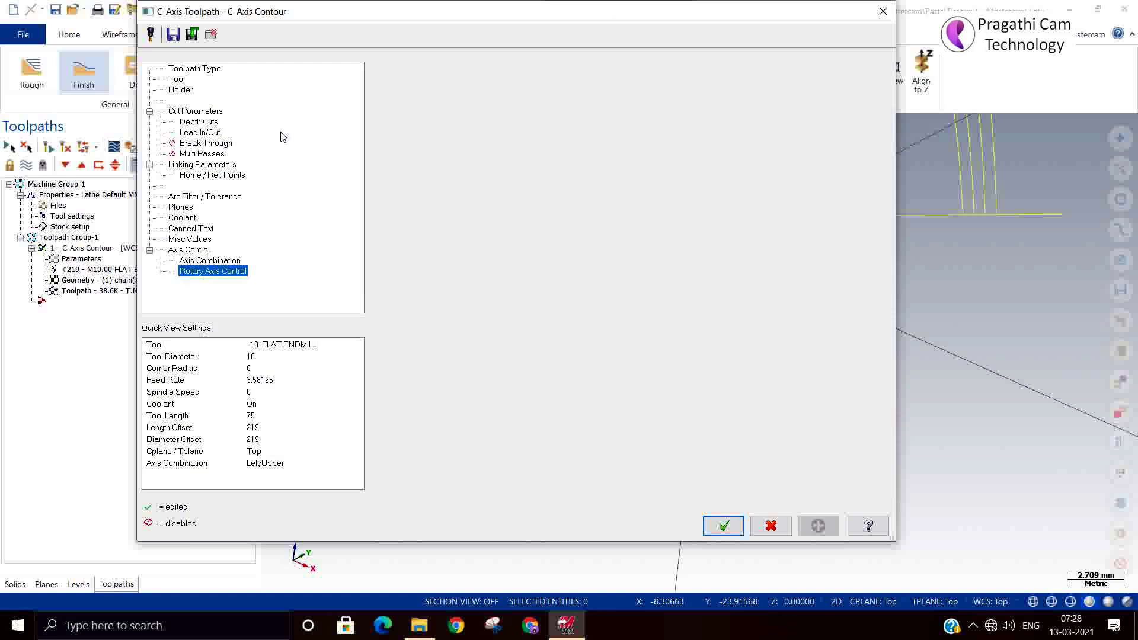
left_click(413, 73)
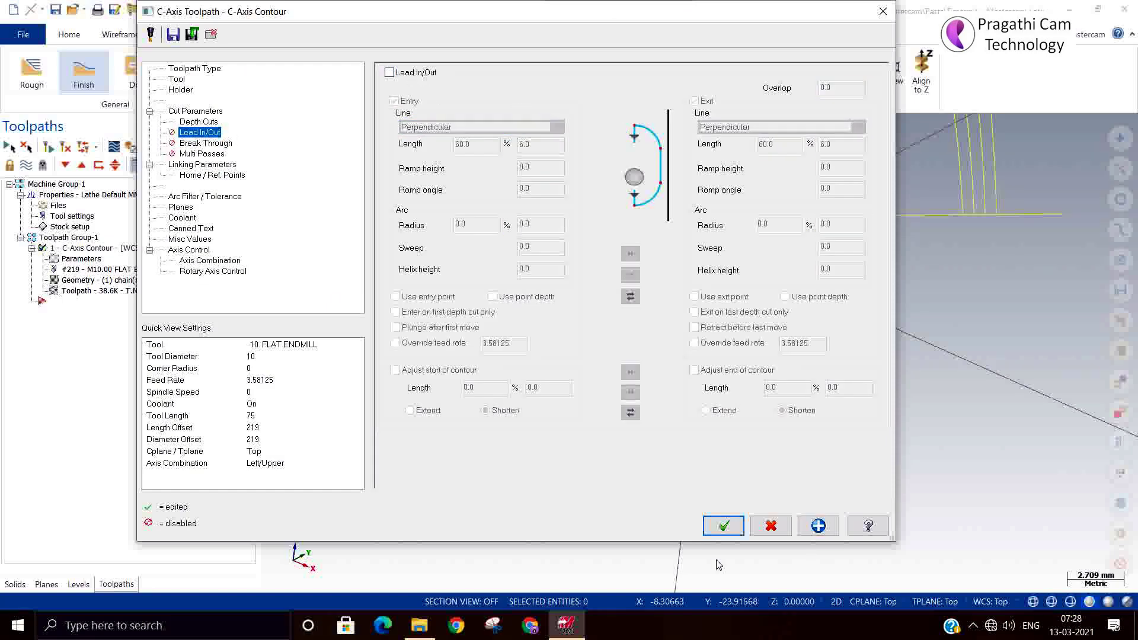
left_click(723, 526)
Step: In the top view, lengthen the red line by 11 mm beyond the stock's front face and regenerate the contour toolpath
right_click(861, 427)
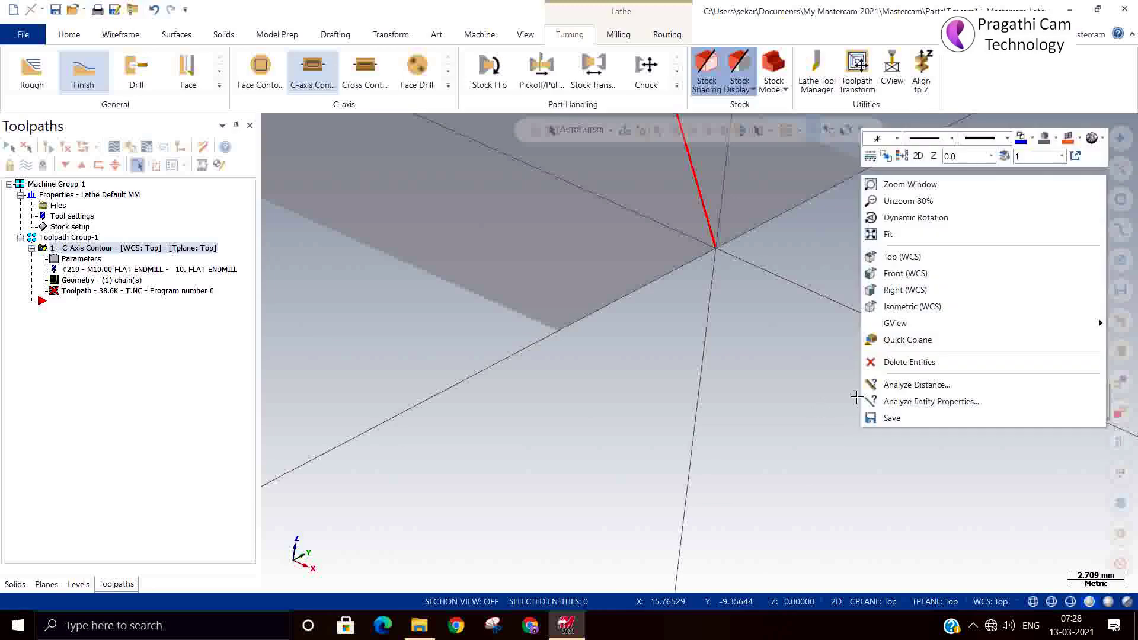
left_click(777, 408)
right_click(776, 406)
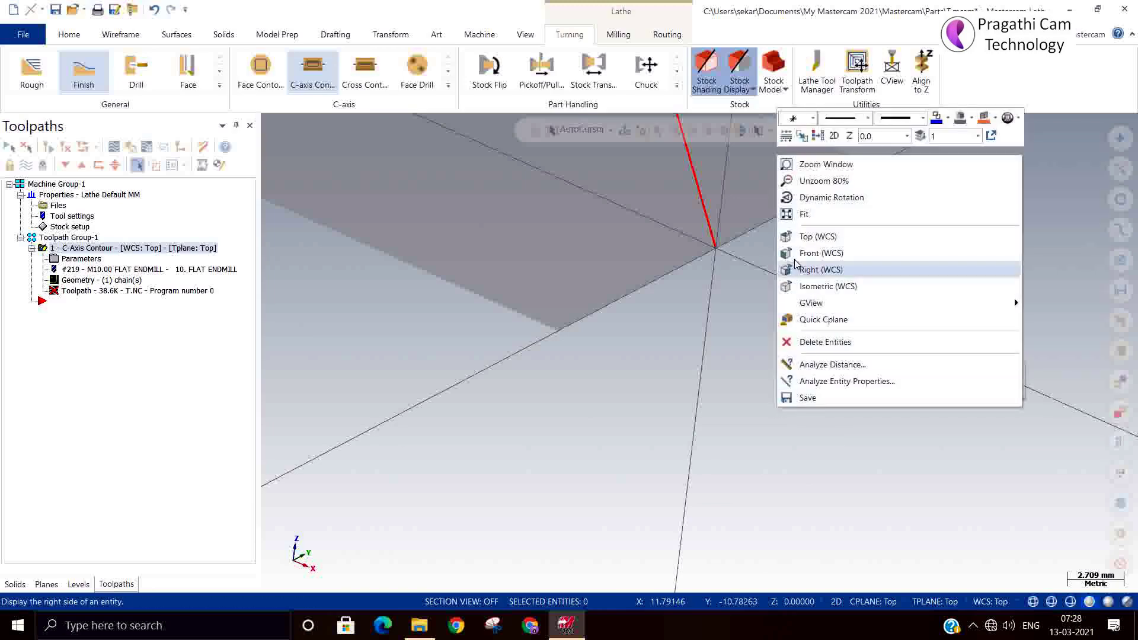
left_click(793, 237)
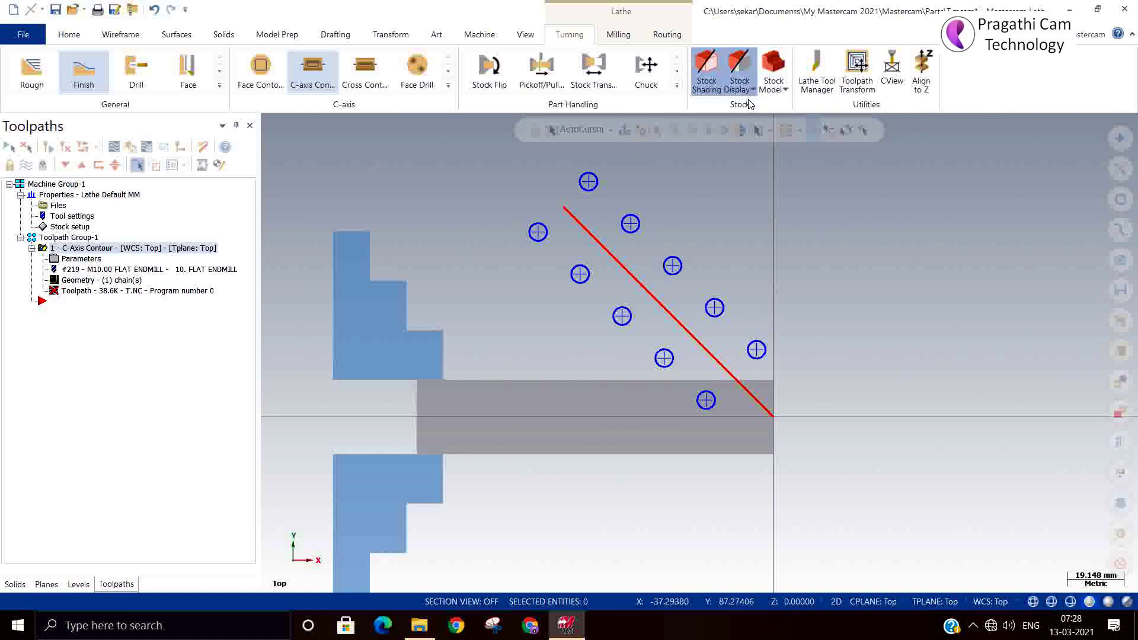
left_click(121, 36)
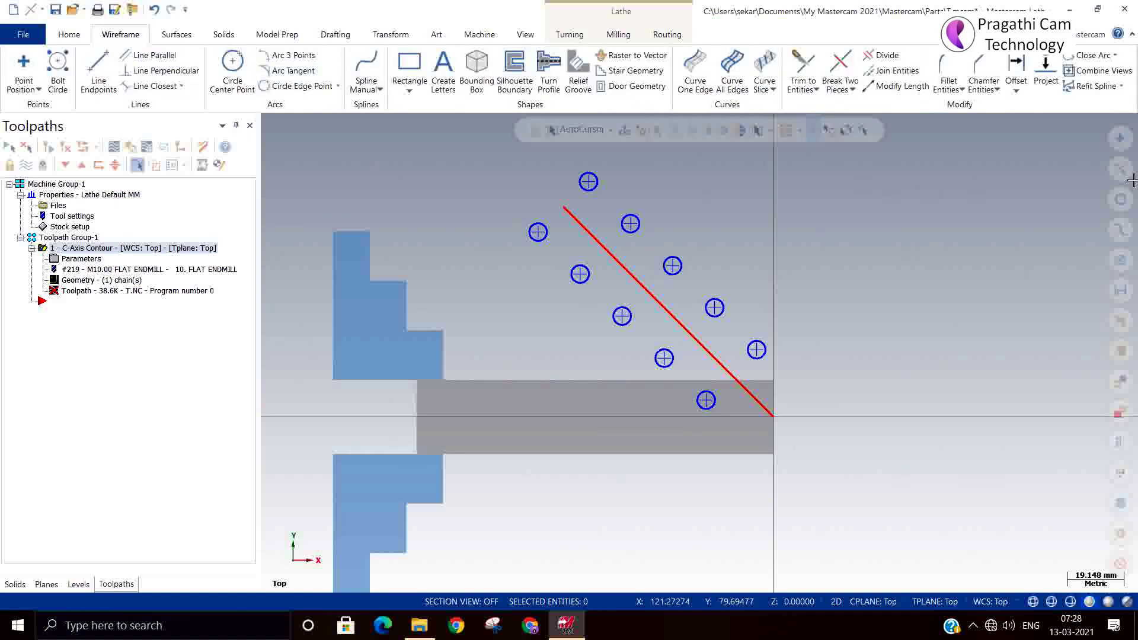
left_click(898, 85)
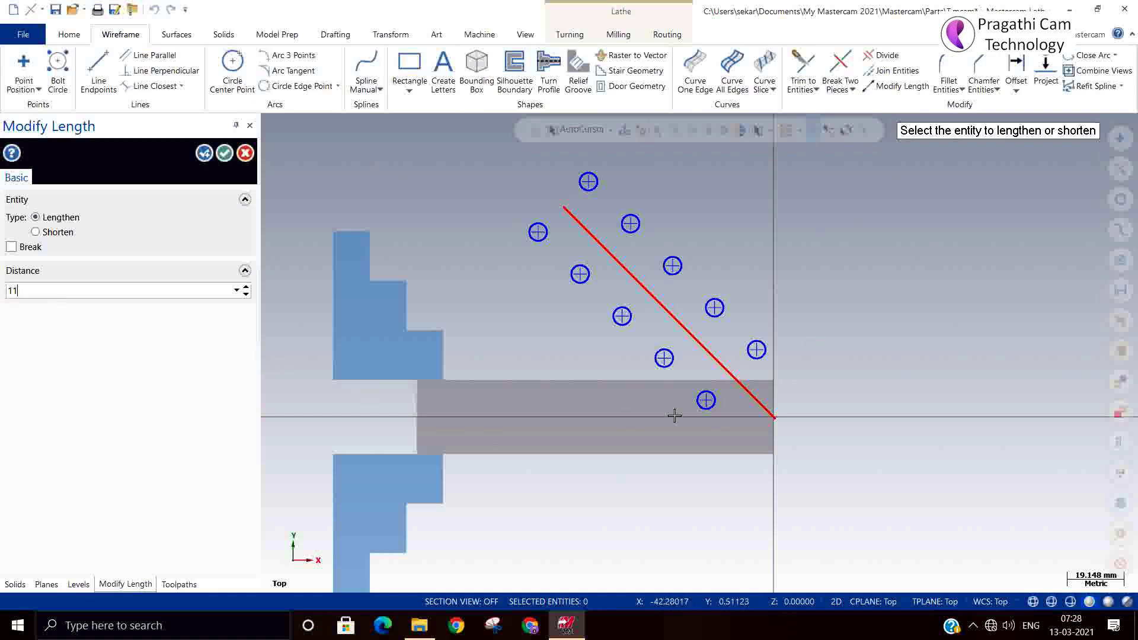
left_click(762, 405)
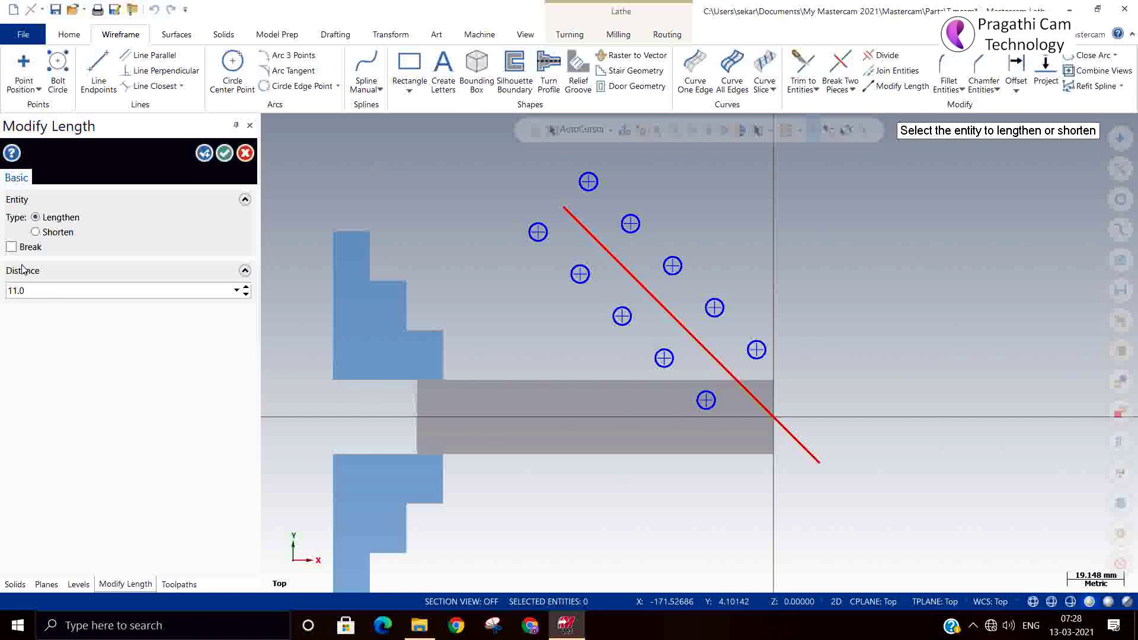
left_click(224, 154)
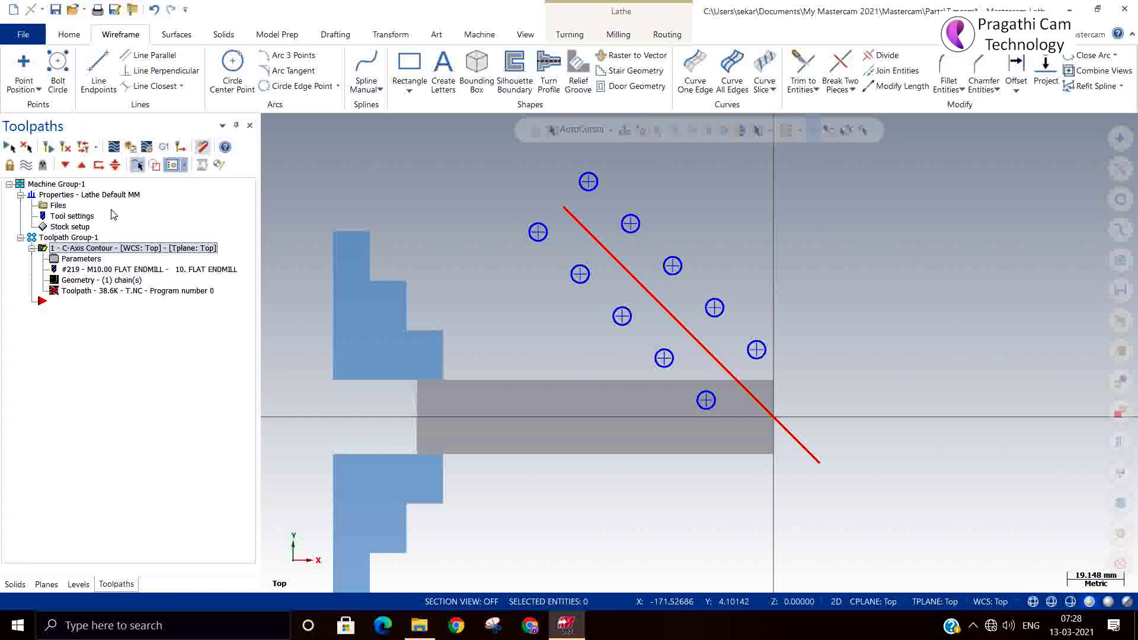
left_click(67, 153)
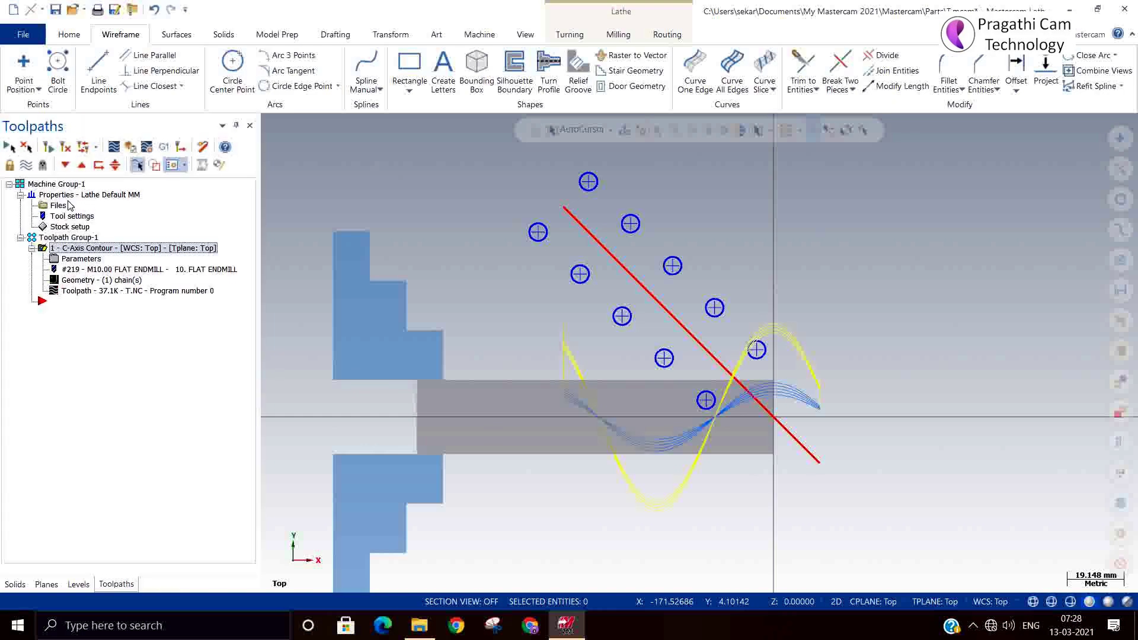
Step: Simulate the regenerated C-axis contour in Verify, viewing the stock's front face at an angle
left_click(129, 147)
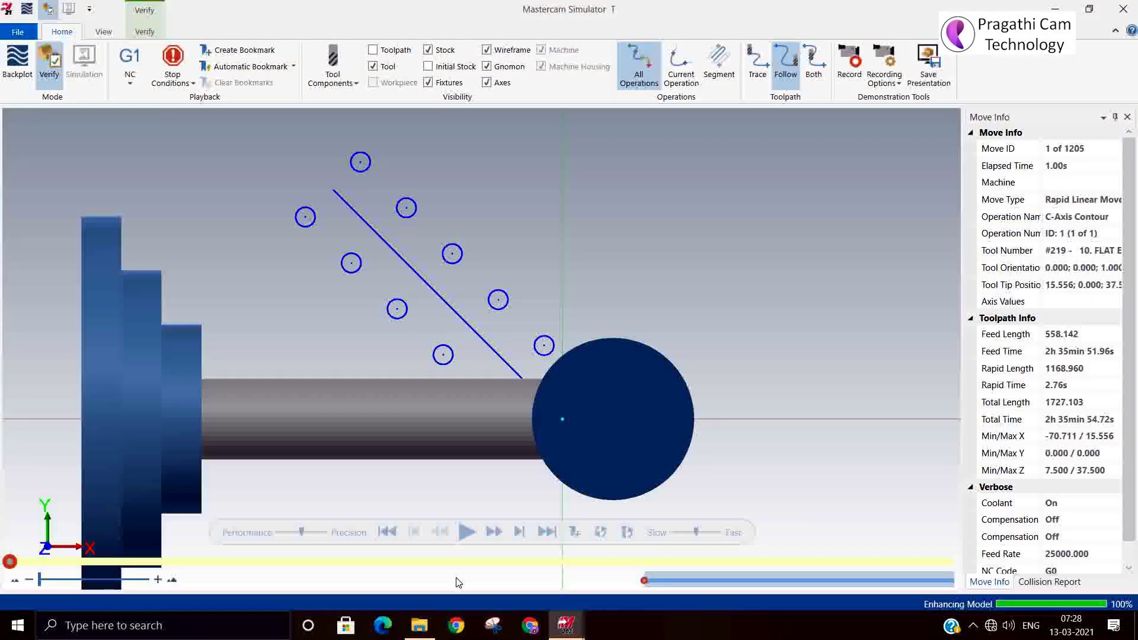
middle_click_drag(701, 477, 647, 444)
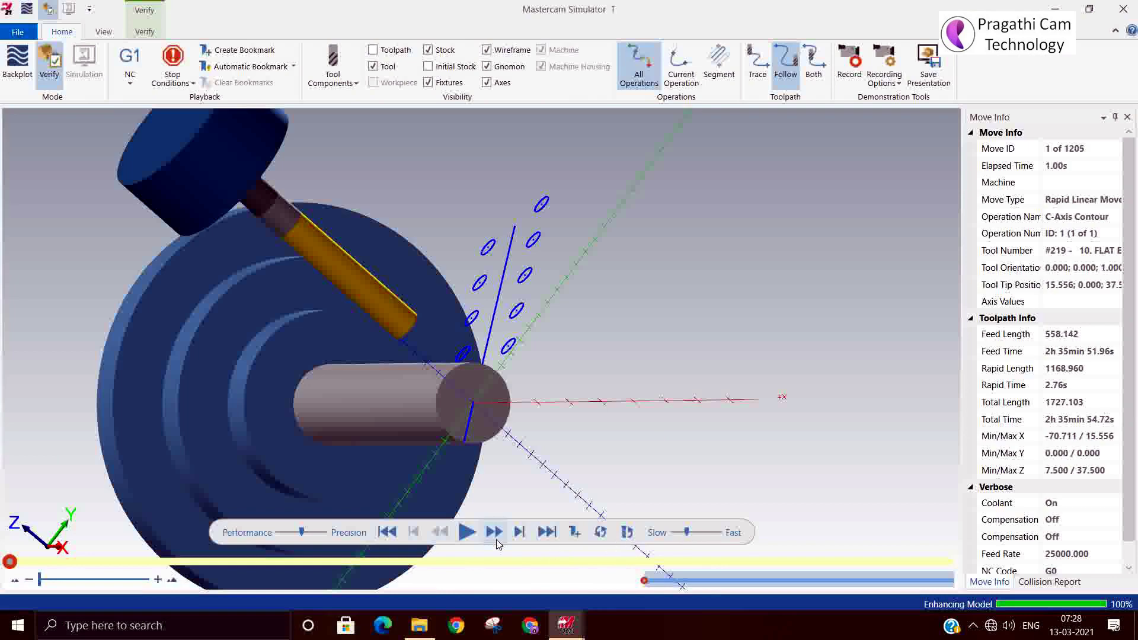
left_click(468, 534)
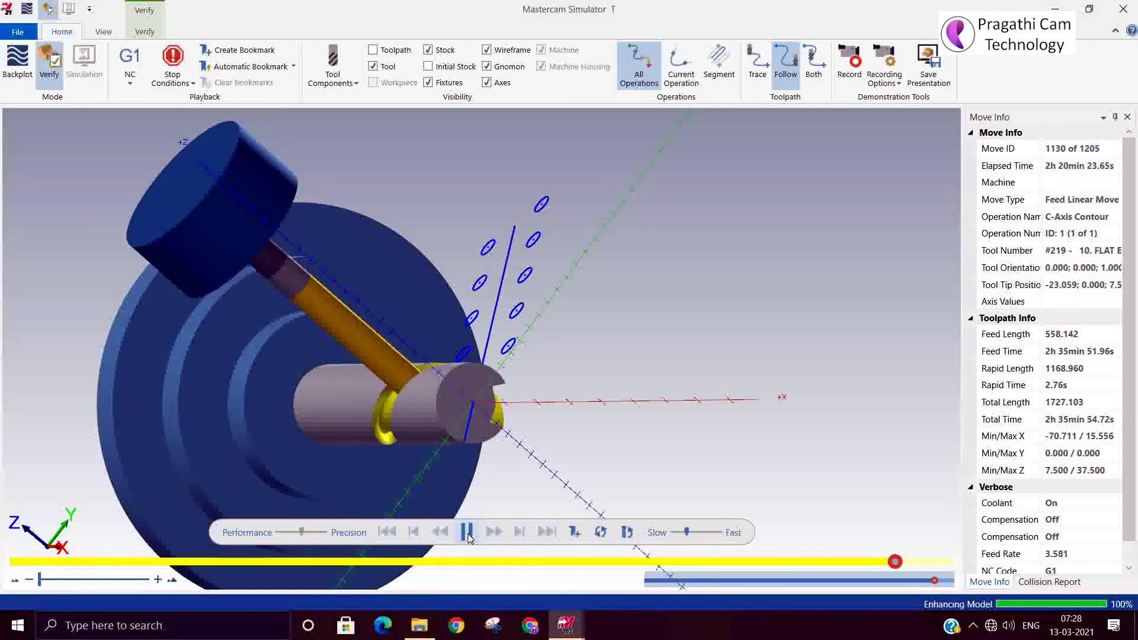
Step: Inspect the helical groove cut in the simulated stock from the front face and the top view, and close the simulator
scroll(455, 429, "up", 3)
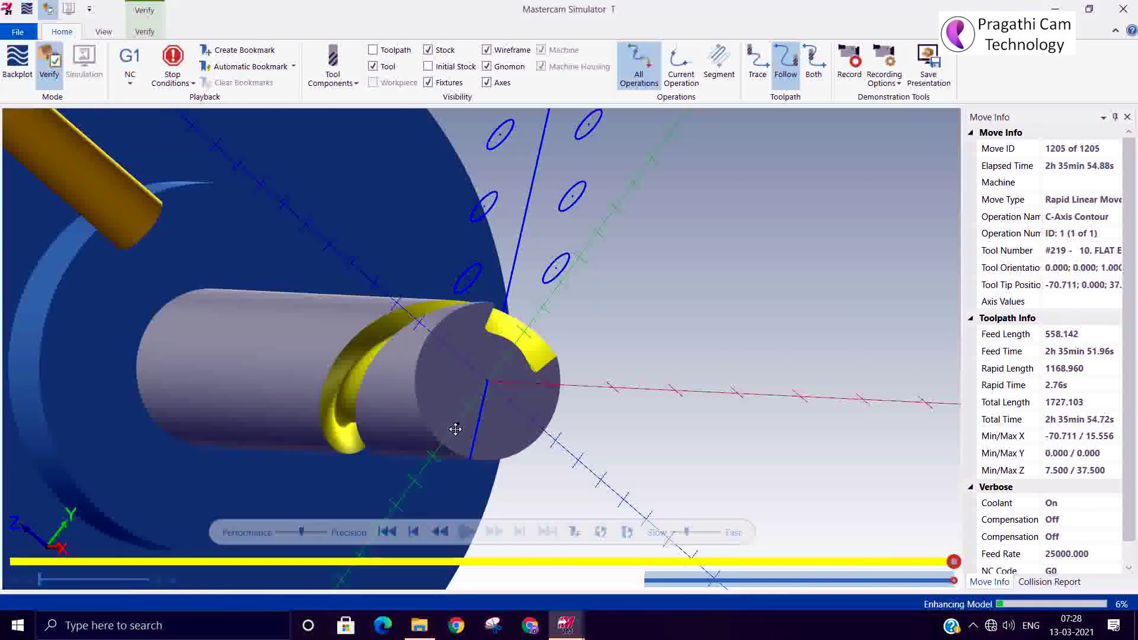
middle_click_drag(455, 429, 483, 401)
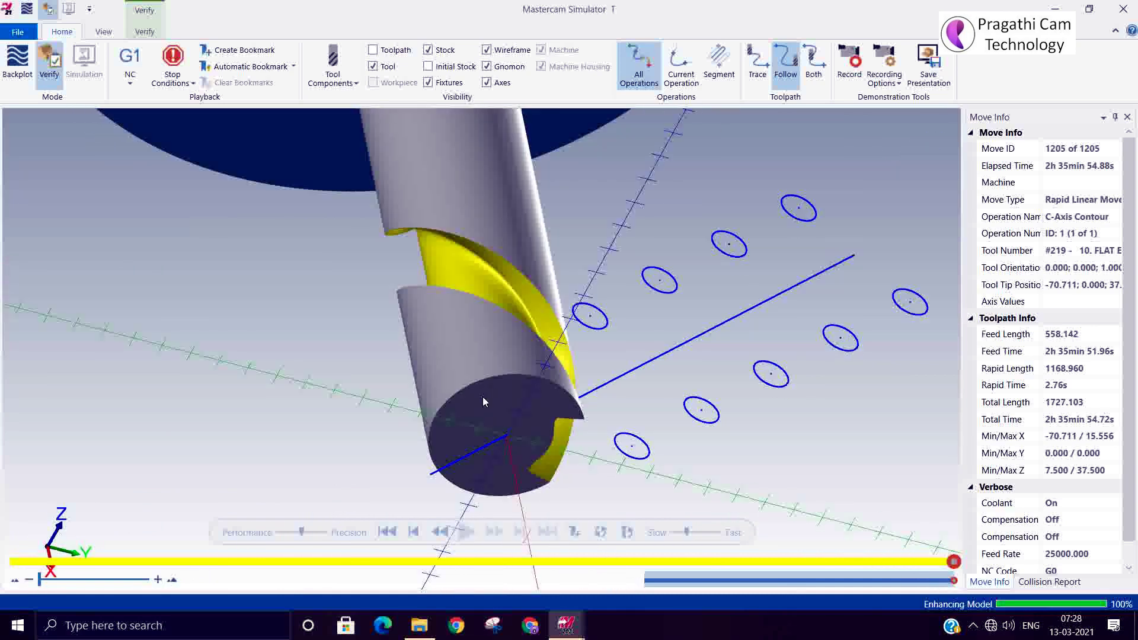
right_click(356, 421)
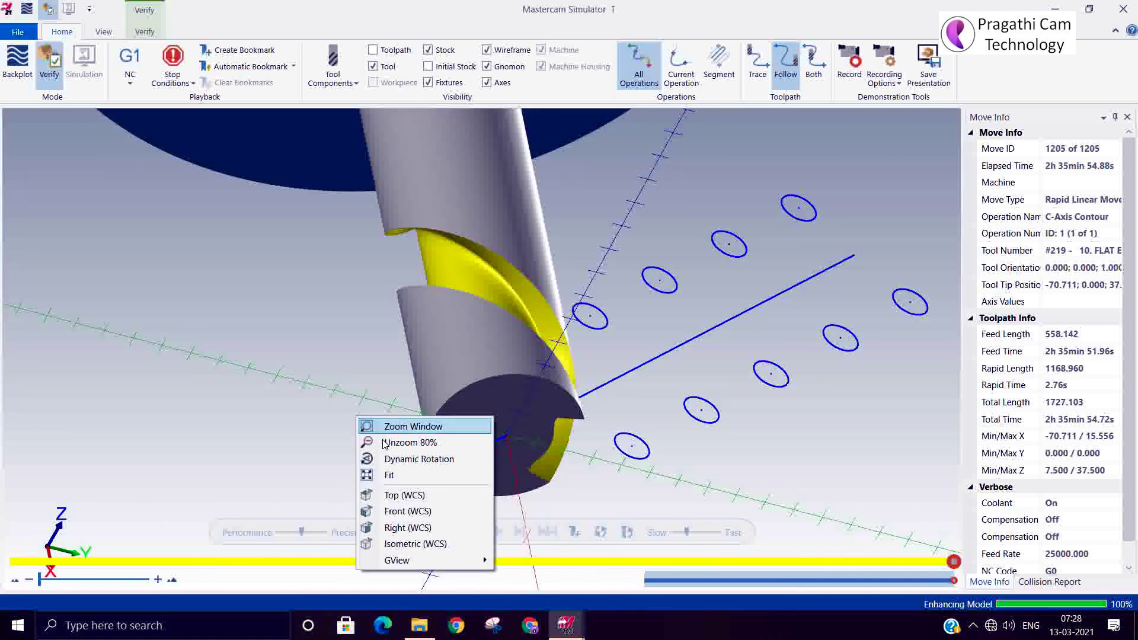
left_click(393, 497)
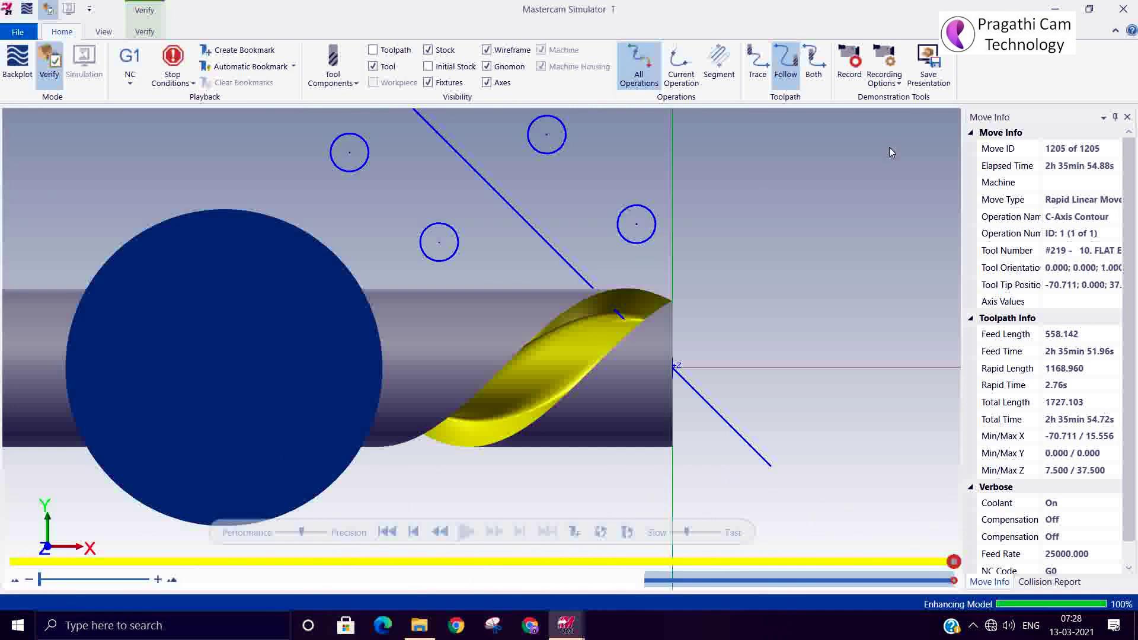
left_click(1123, 9)
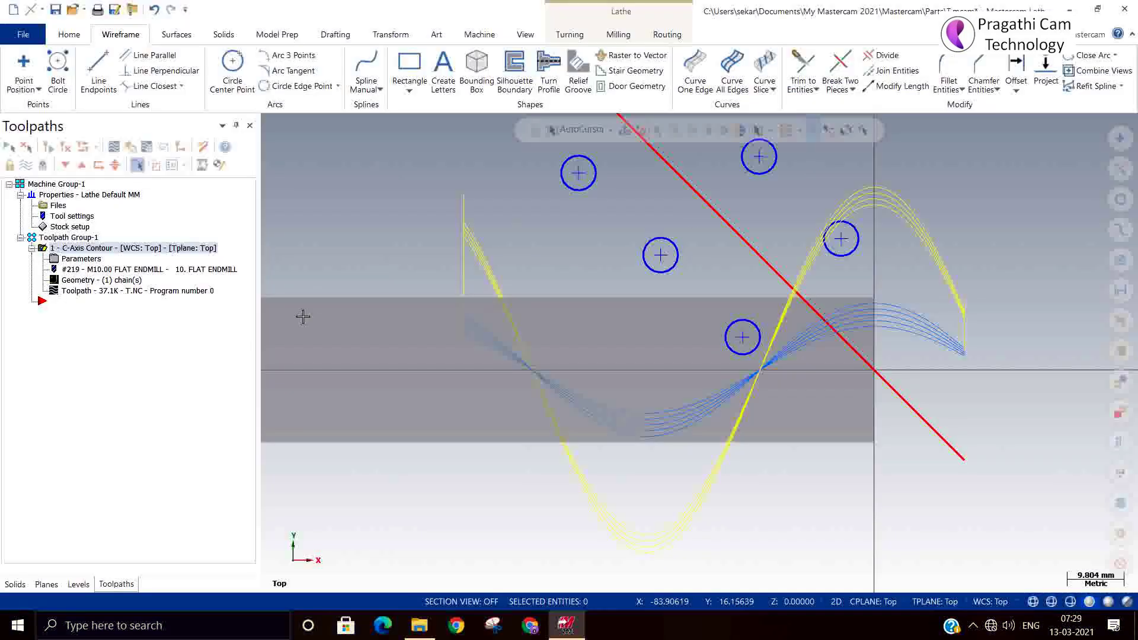
Step: Start a C-axis Drill toolpath and select the five circles below the red line, beginning with the one nearest the stock's front face
scroll(320, 360, "down", 3)
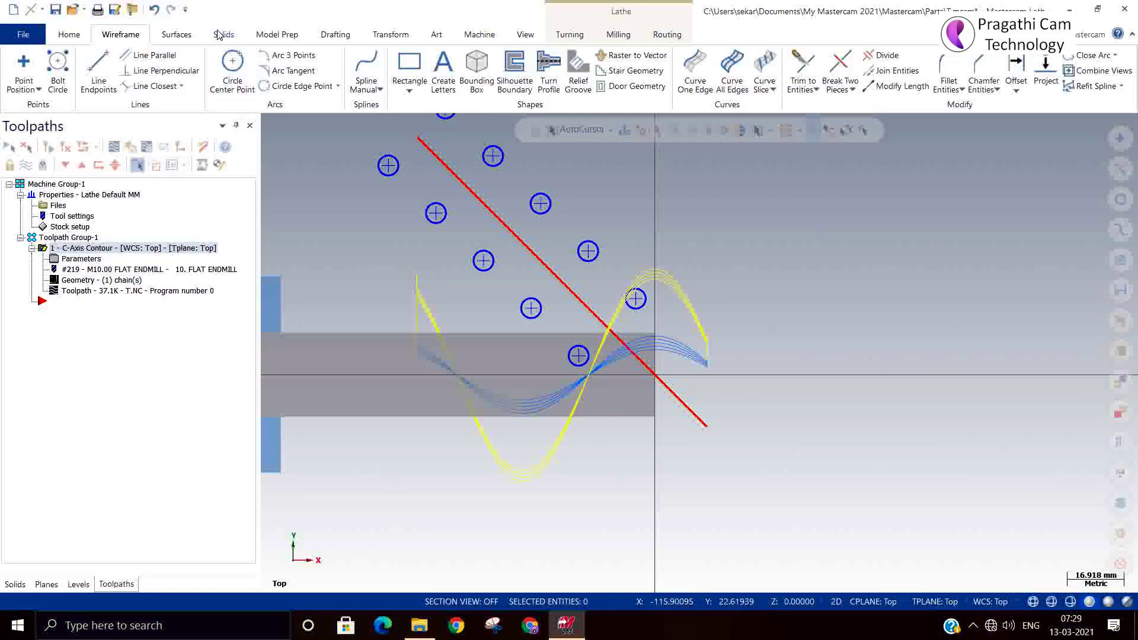
left_click(557, 36)
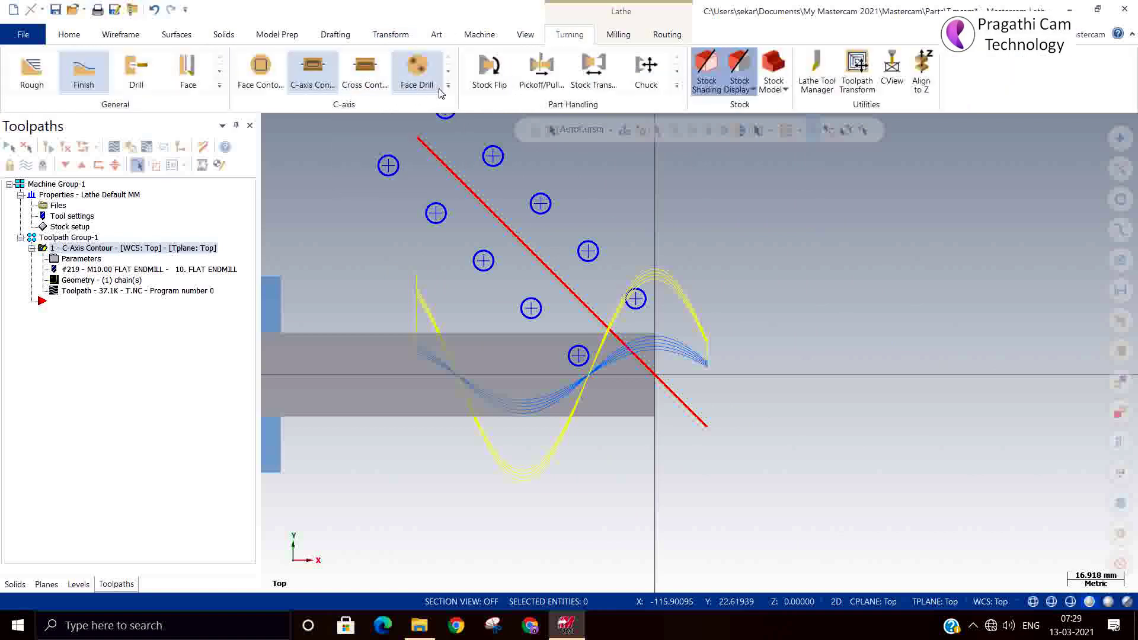
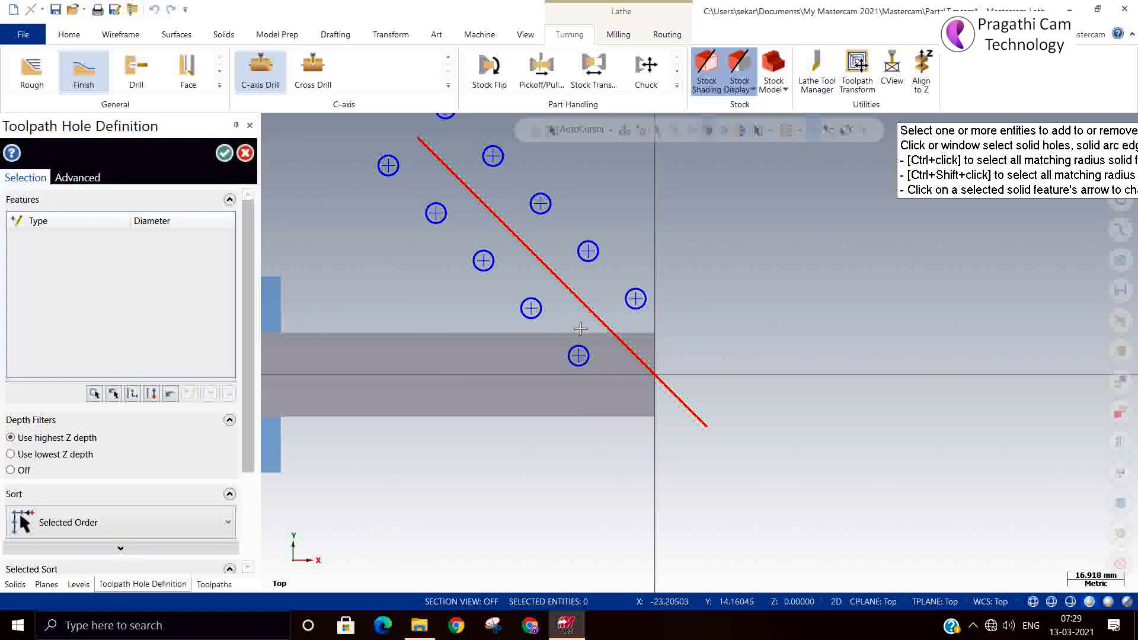
scroll(604, 355, "up", 3)
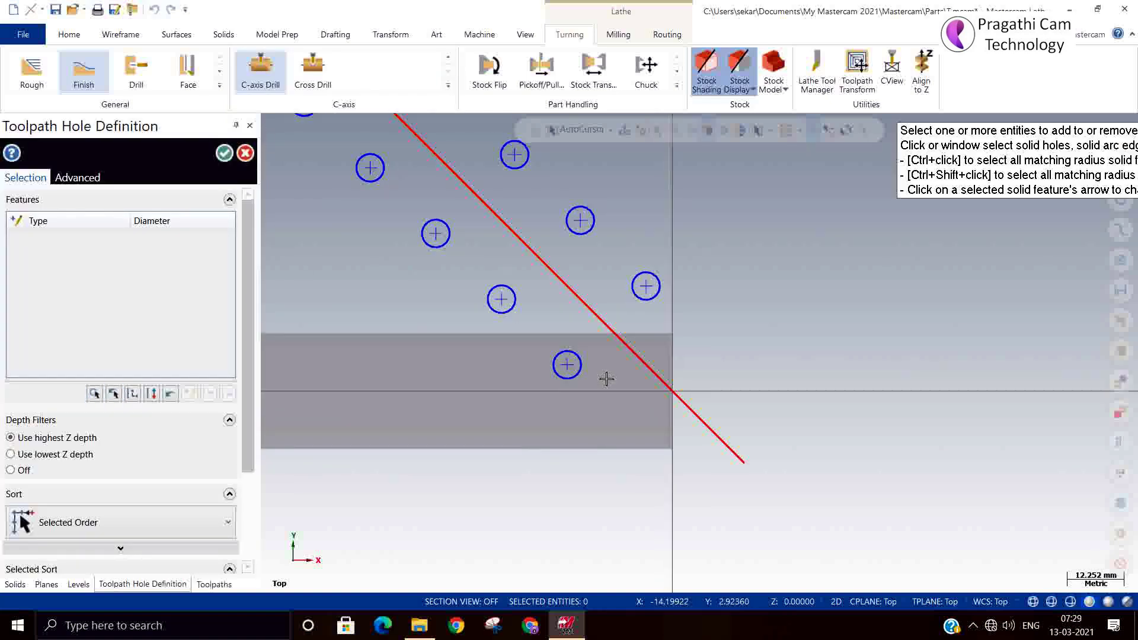
left_click(553, 361)
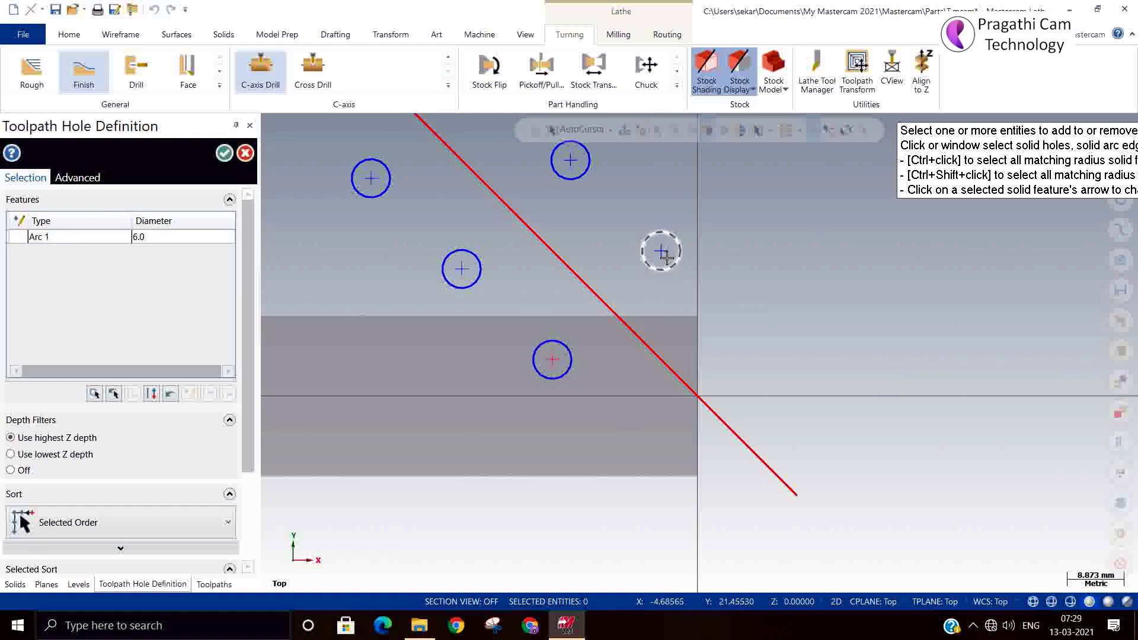
left_click(463, 274)
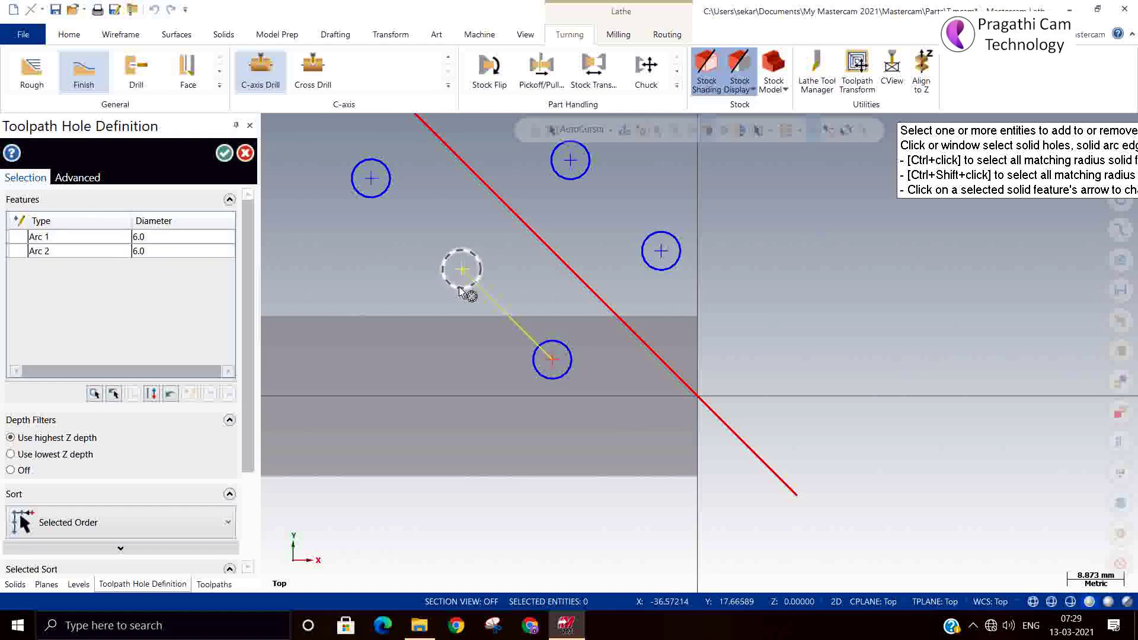
scroll(495, 391, "down", 1)
left_click(403, 237)
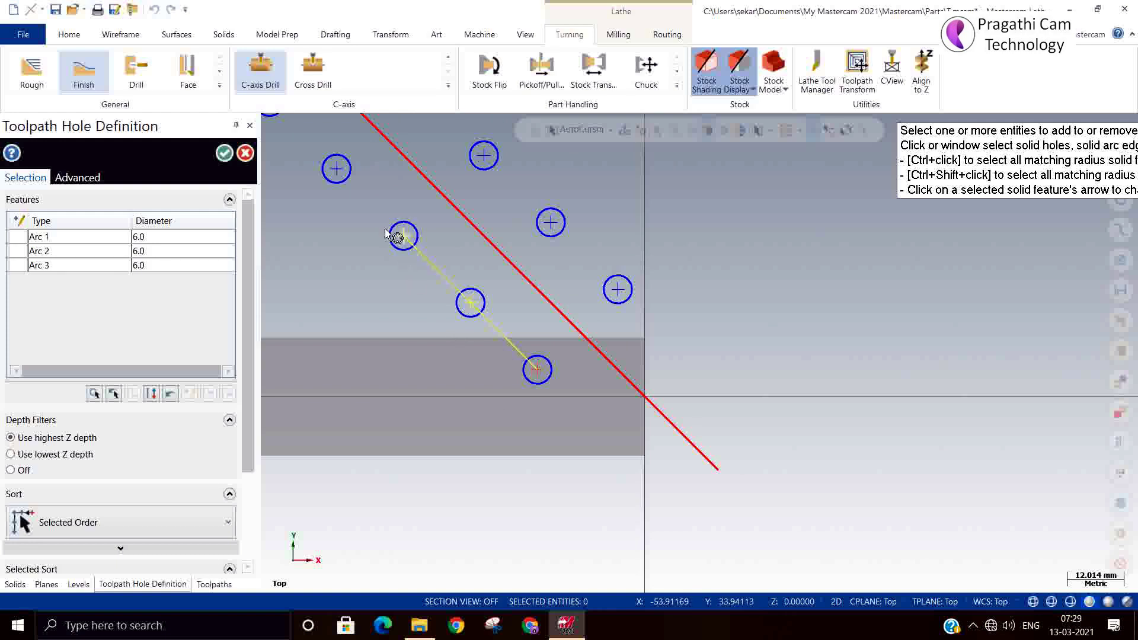
left_click(336, 170)
scroll(544, 414, "down", 1)
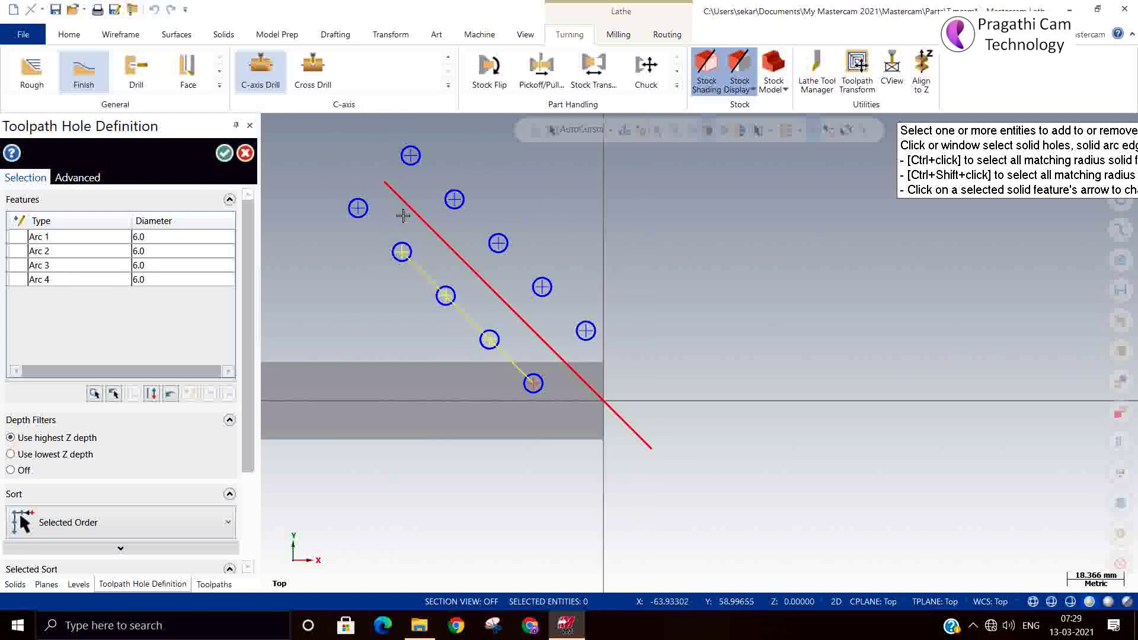
left_click(357, 207)
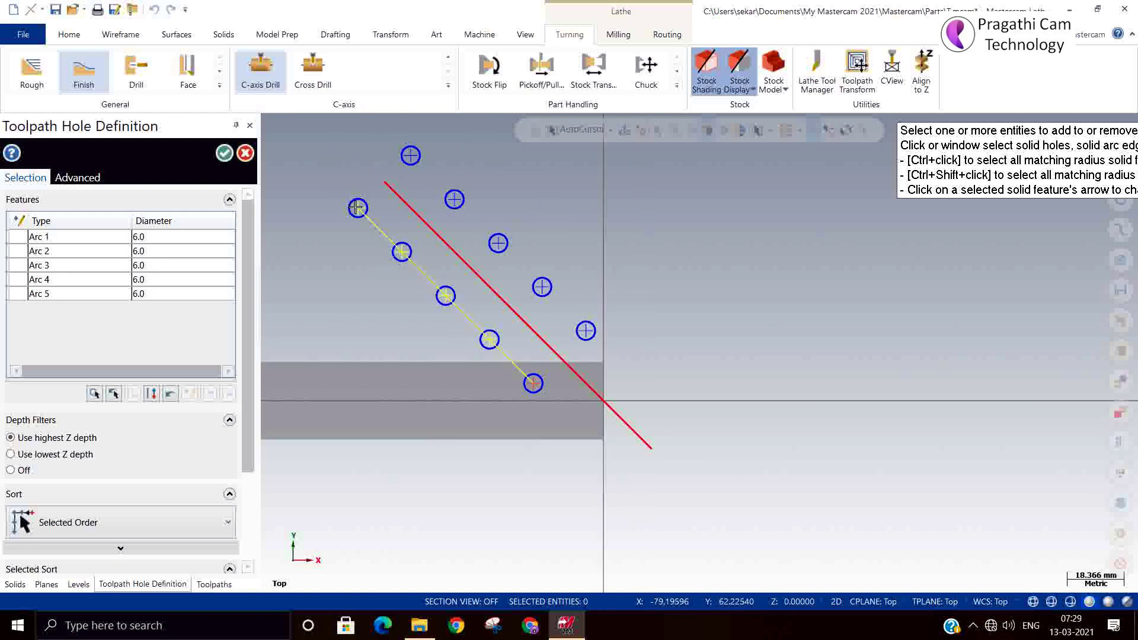
Step: Add the five circles above the red line, working back towards the stock's front face, and accept the hole selection
left_click(411, 155)
left_click(455, 200)
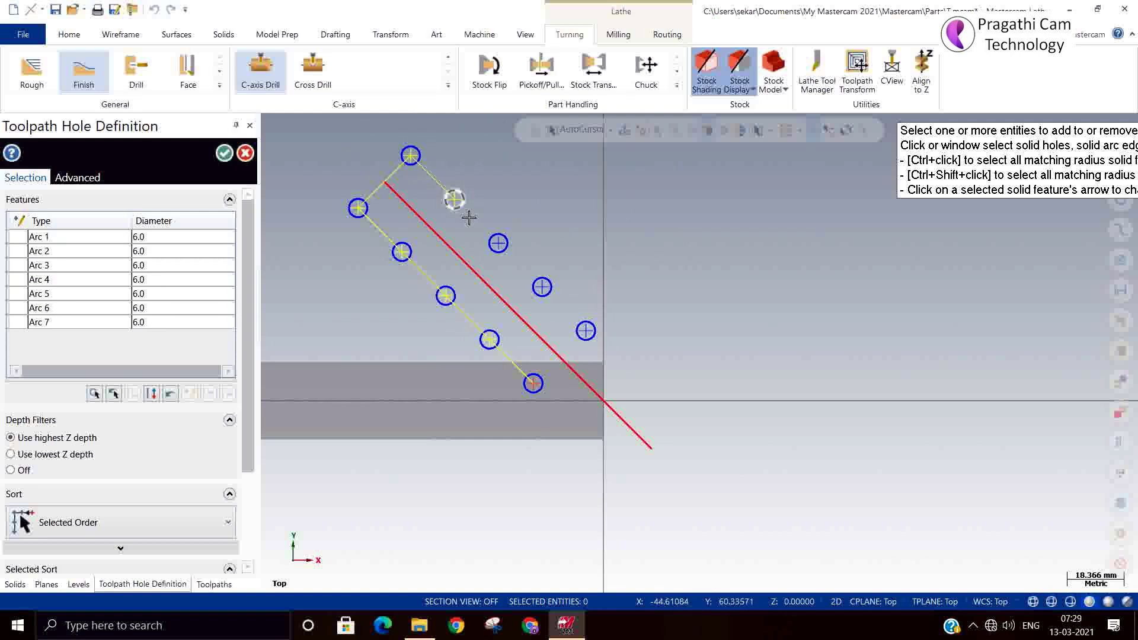
left_click(500, 244)
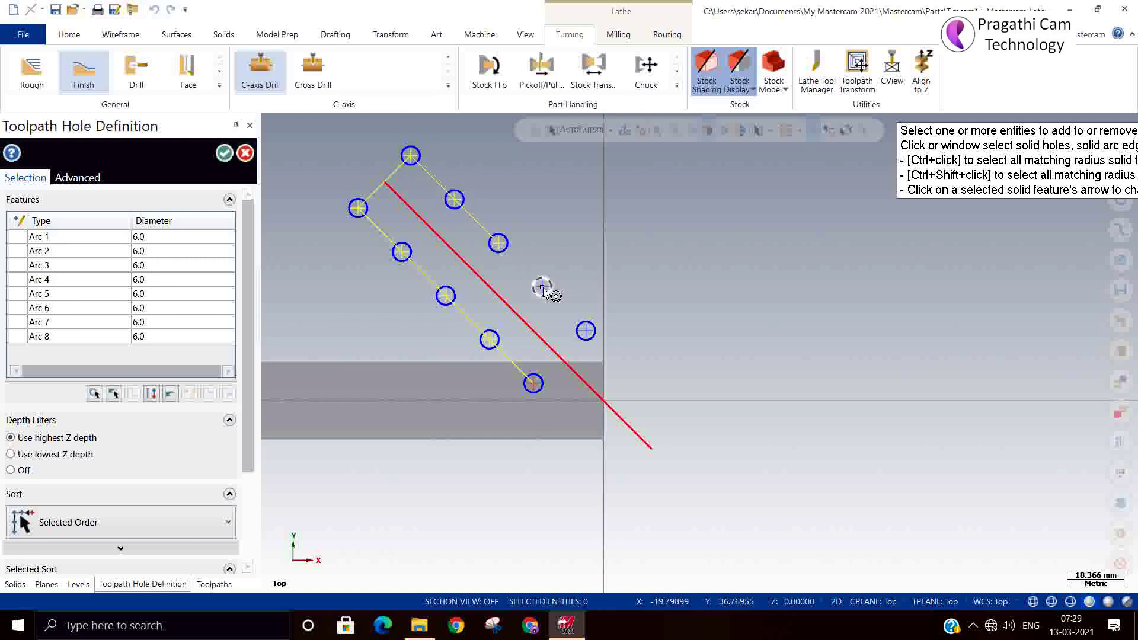
left_click(542, 288)
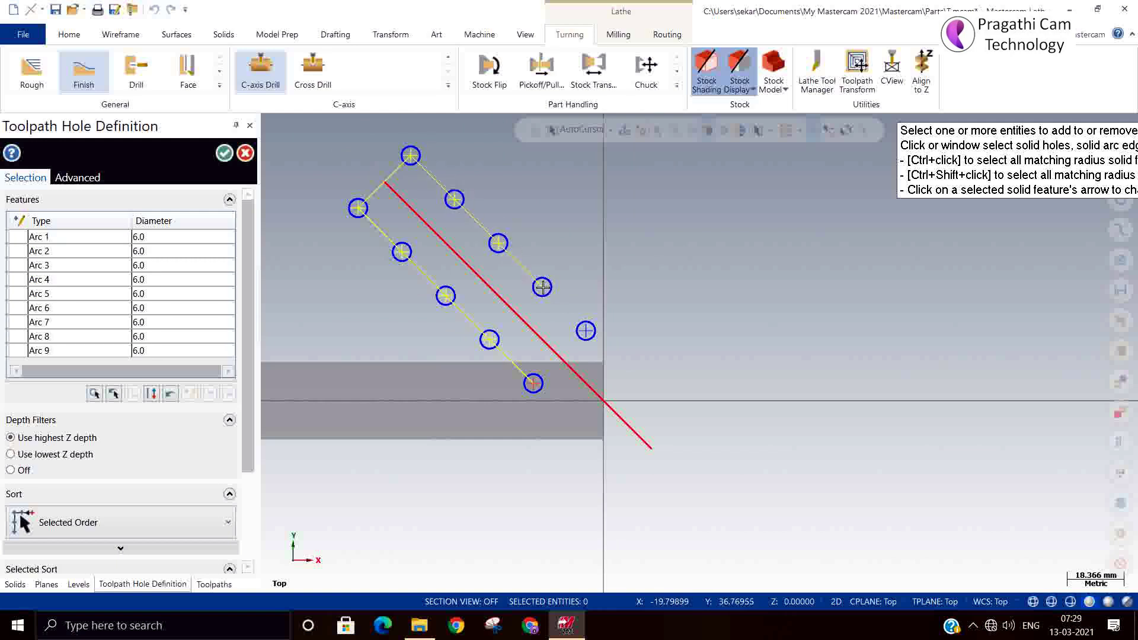
left_click(585, 331)
left_click(224, 157)
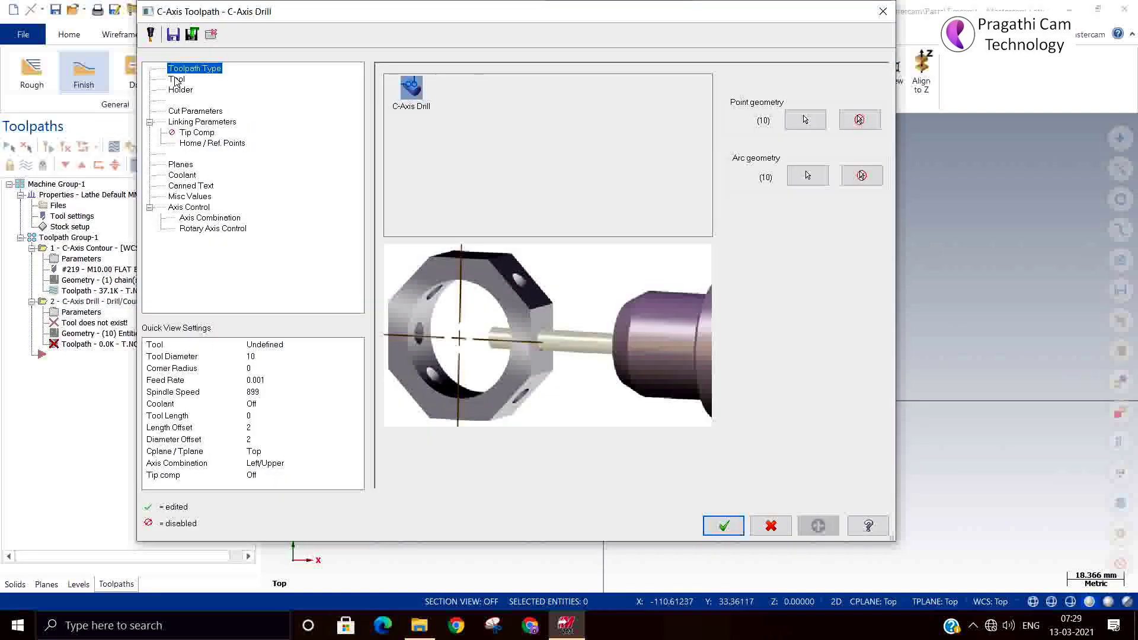
Step: Assign the 5 mm center drill, tool 1, to the C-axis drill operation and review its Drill/Counterbore cycle
left_click(176, 79)
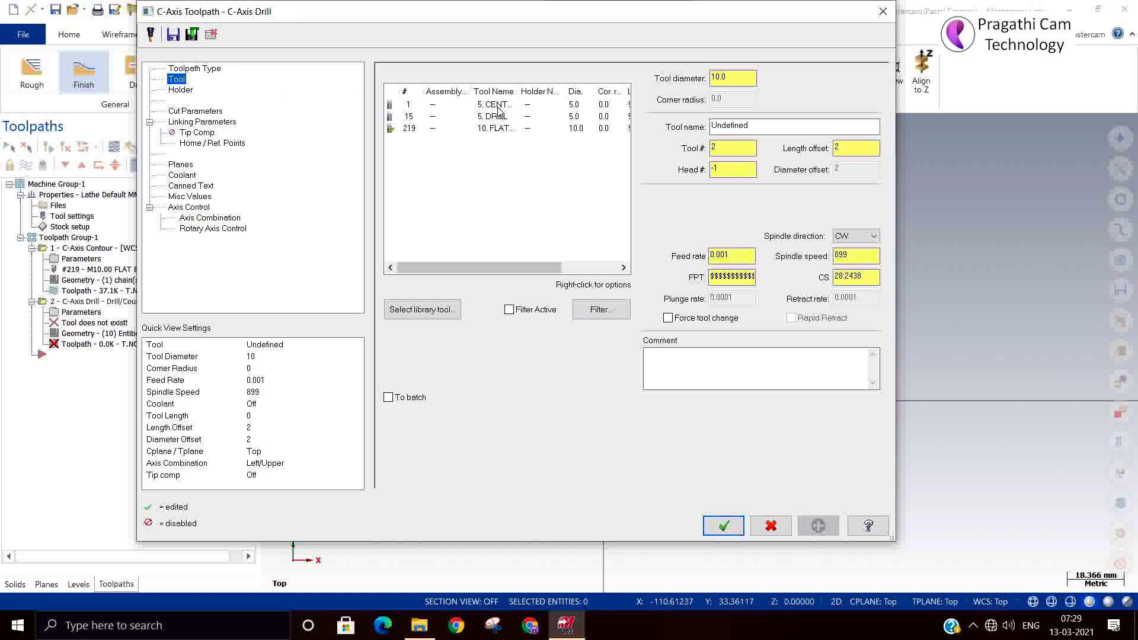
left_click(498, 106)
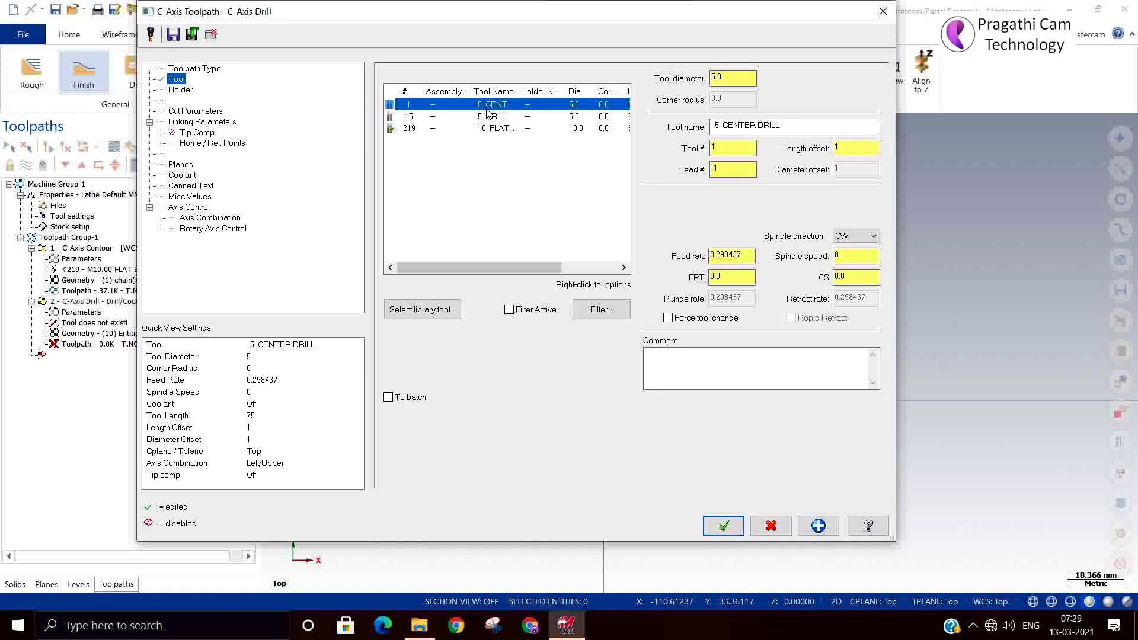
left_click(196, 111)
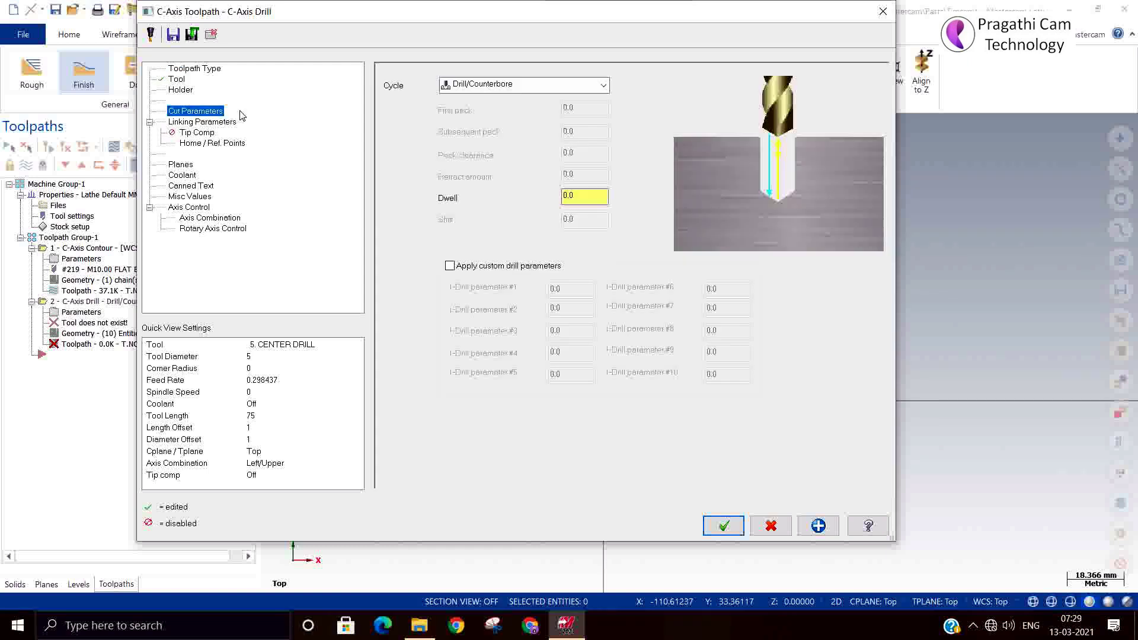
Step: Set the center drilling's incremental clearance to 25, retract to 20 and depth to -2
left_click(184, 122)
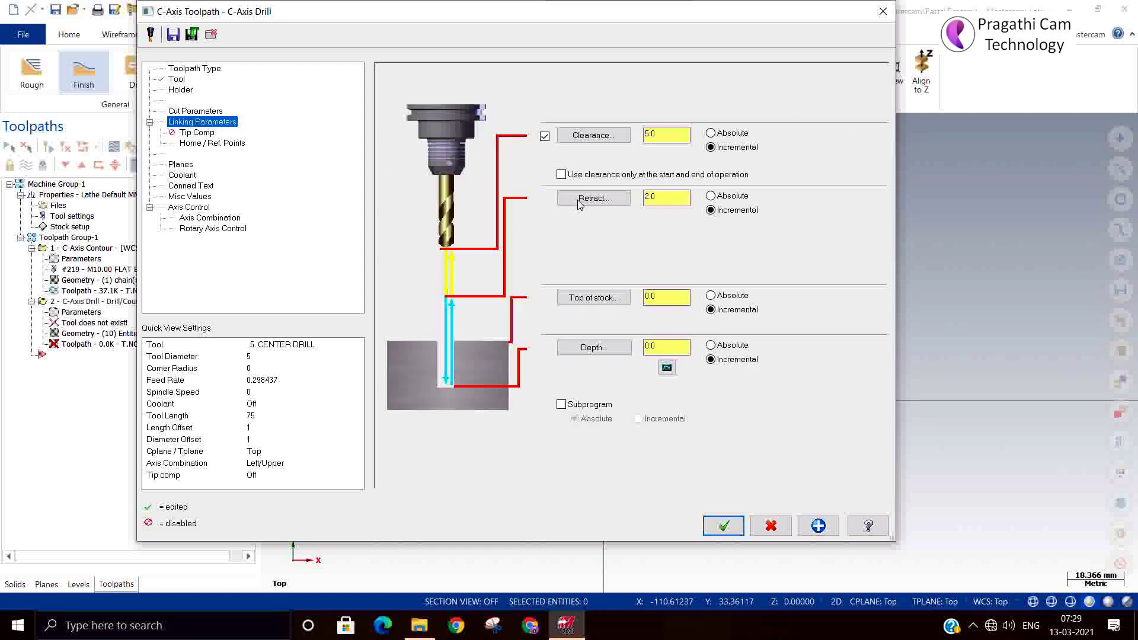
double_click(659, 134)
type("25")
double_click(685, 196)
type("20")
double_click(667, 346)
type("-2")
Step: Turn on flood coolant for the center drilling operation
left_click(182, 177)
left_click(659, 155)
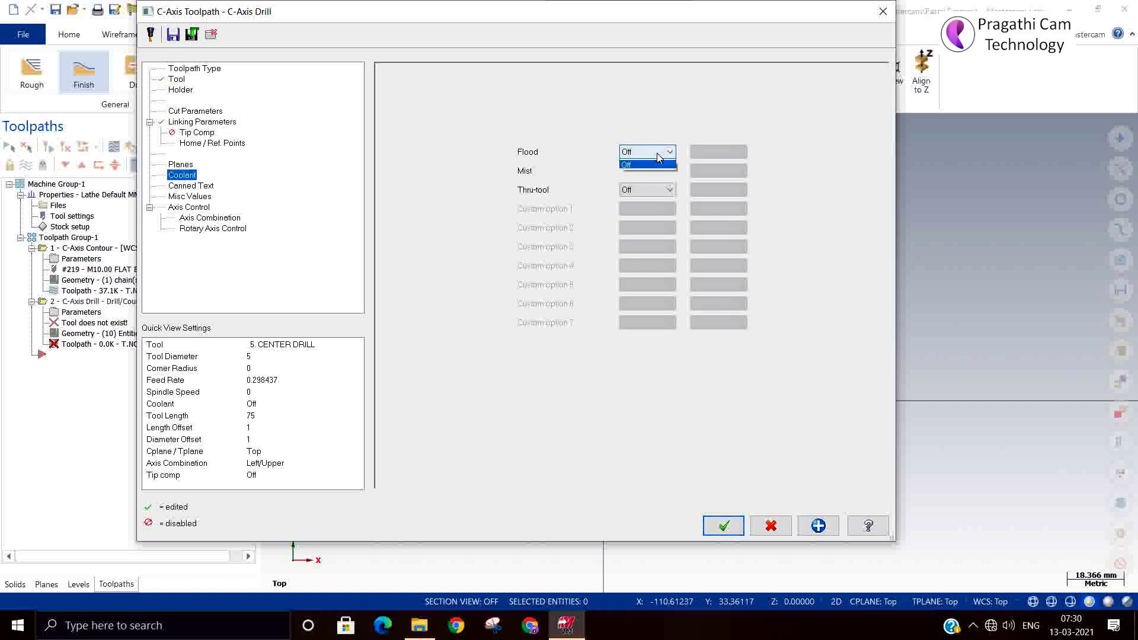
left_click(647, 173)
Step: Disable Unroll in the rotary axis control, set the rotary diameter to 25 and accept the C-axis drill toolpath
left_click(215, 230)
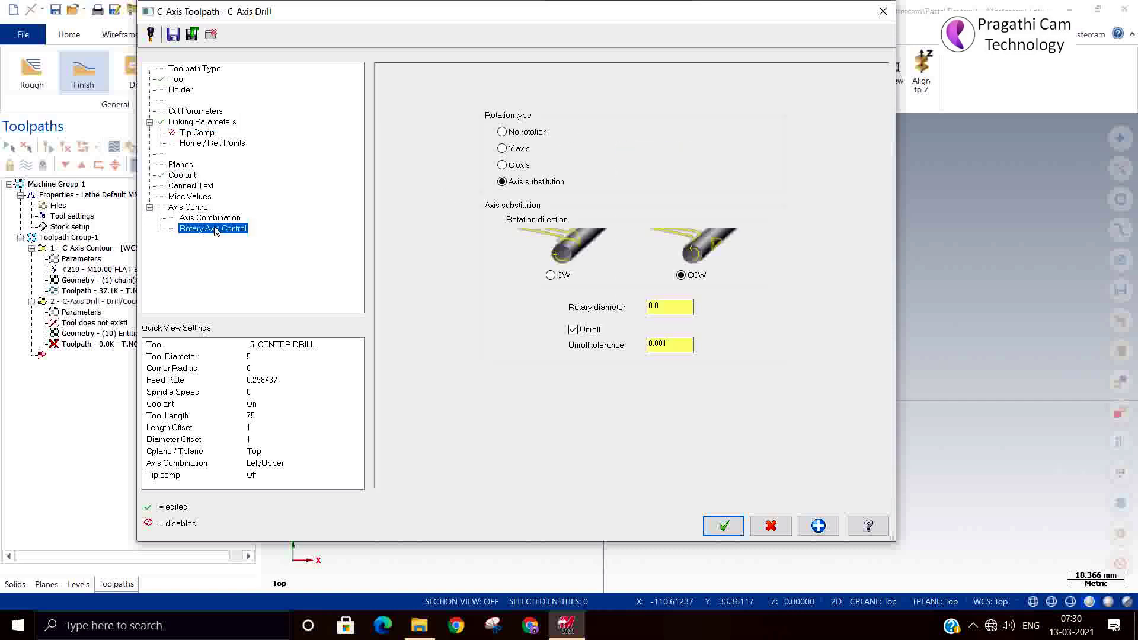
left_click(596, 336)
key("shift+Tab")
type("2")
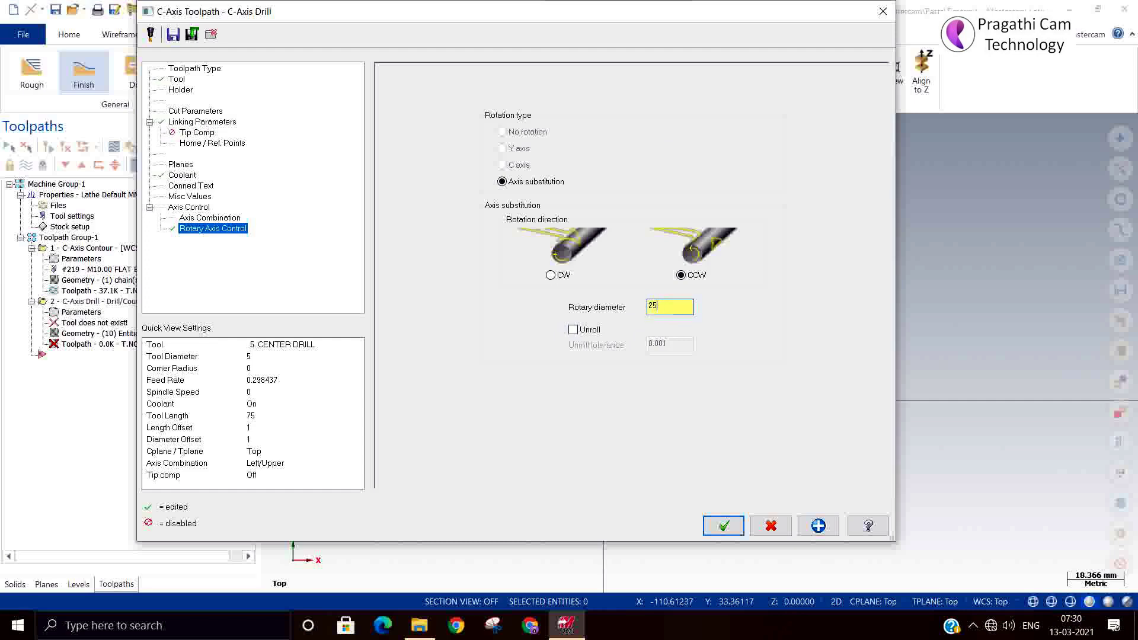
left_click(720, 527)
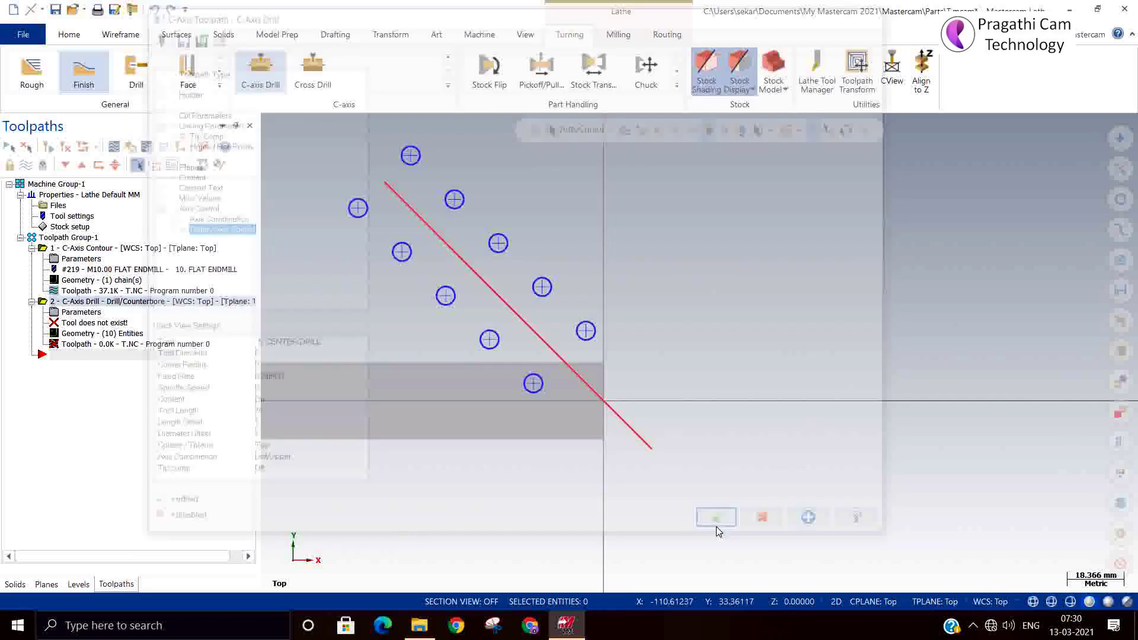
Step: Copy the C-axis center drilling operation and paste the duplicate at the end of the toolpath group
middle_click_drag(892, 409, 717, 371)
right_click(99, 306)
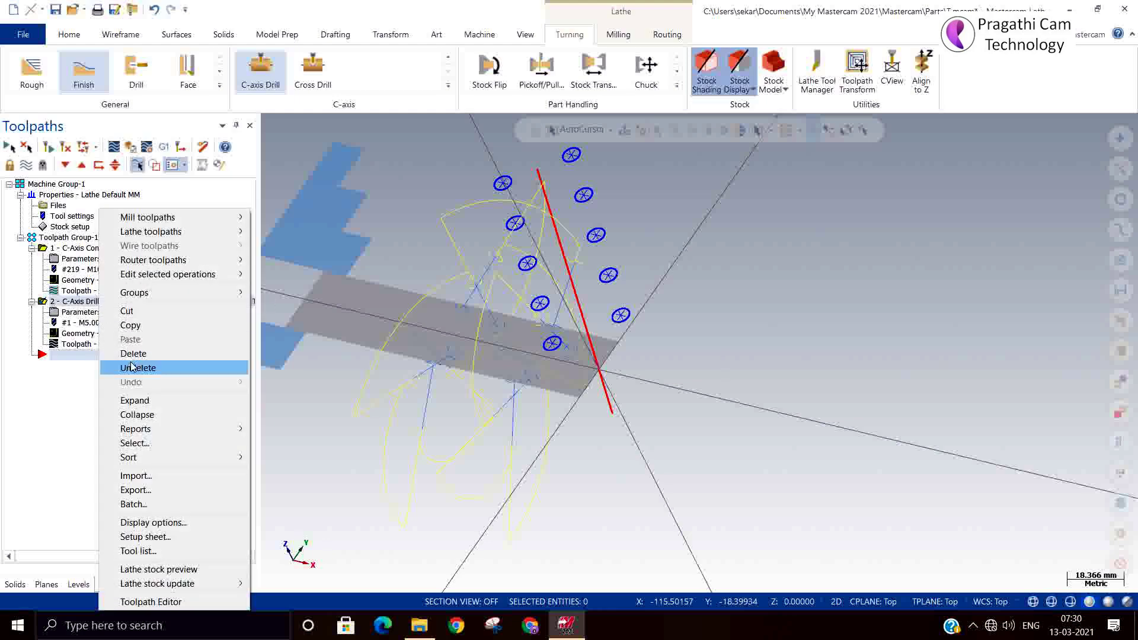
left_click(131, 325)
right_click(102, 356)
left_click(130, 339)
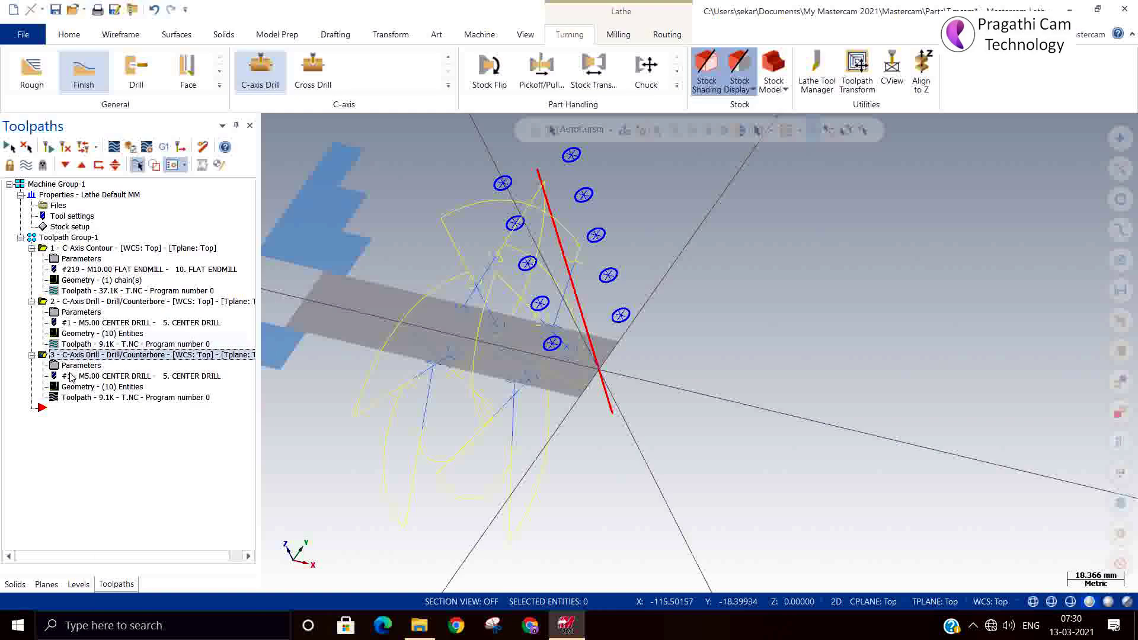
Step: Change the copied drill operation's tool to the 5 mm drill, tool 15
left_click(61, 365)
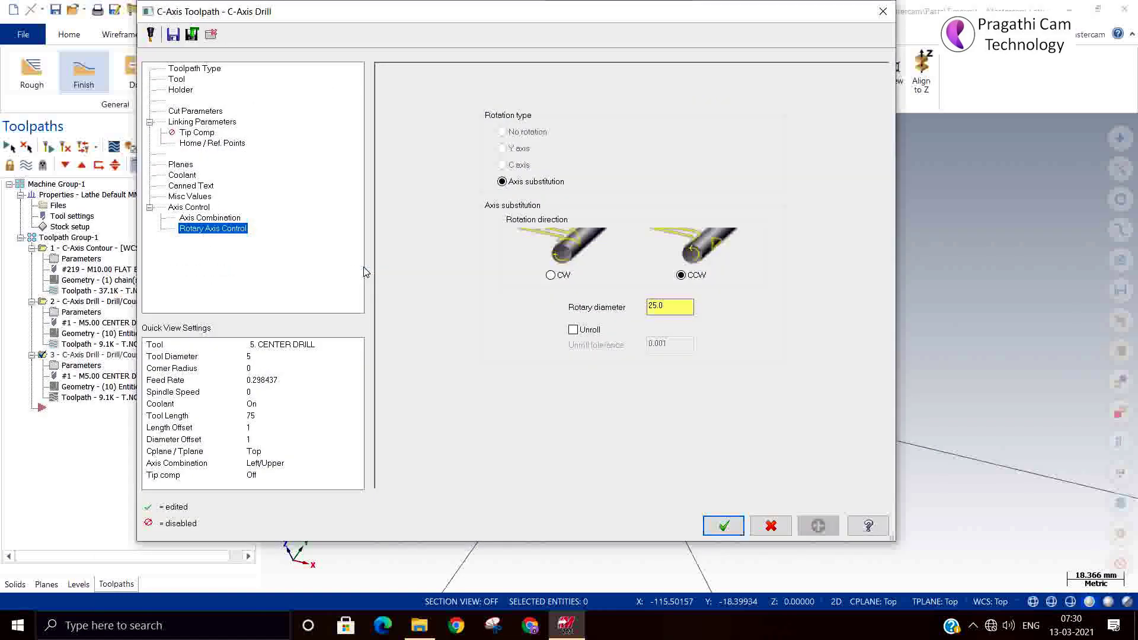
left_click(176, 79)
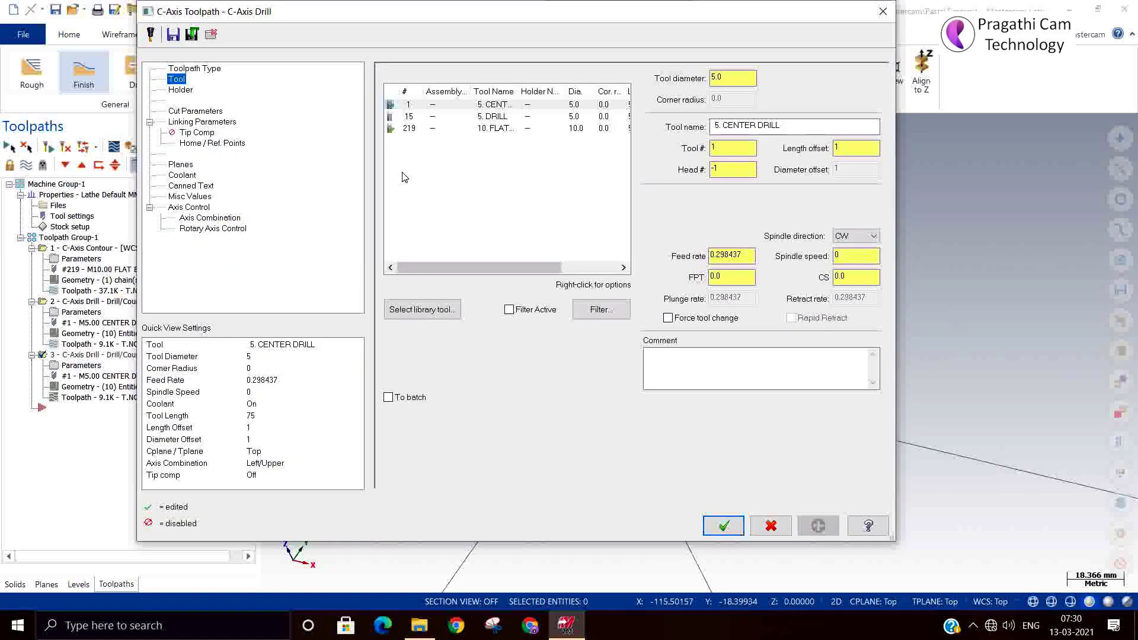
left_click(492, 117)
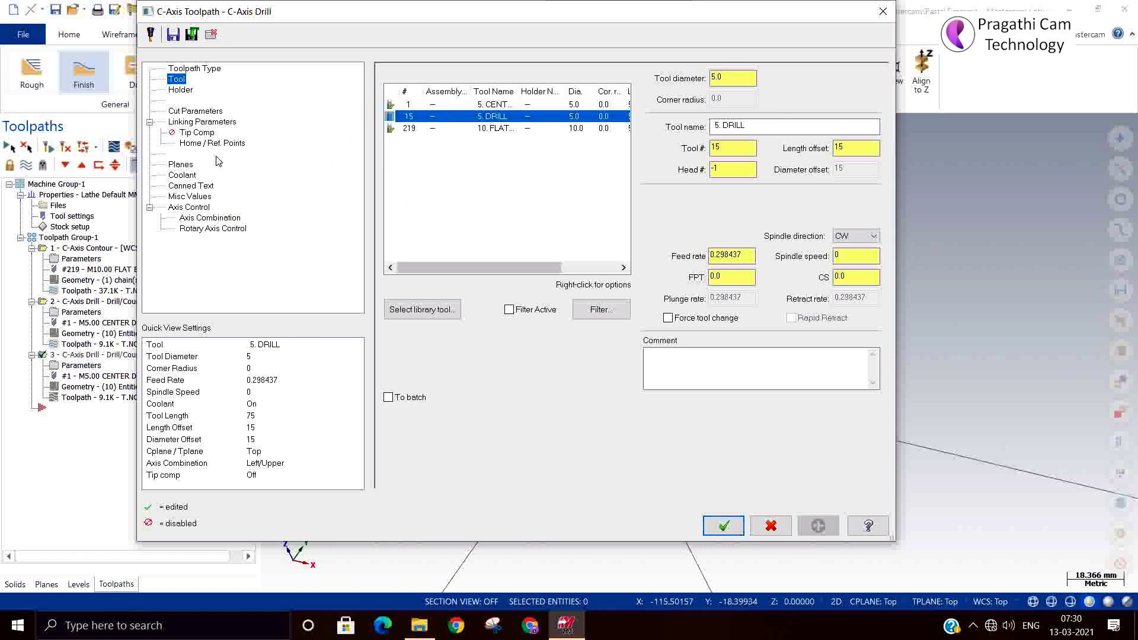
Step: Set the copied drill operation's incremental depth to -12, accept the parameters and regenerate its toolpath
left_click(197, 122)
double_click(661, 344)
type("-12")
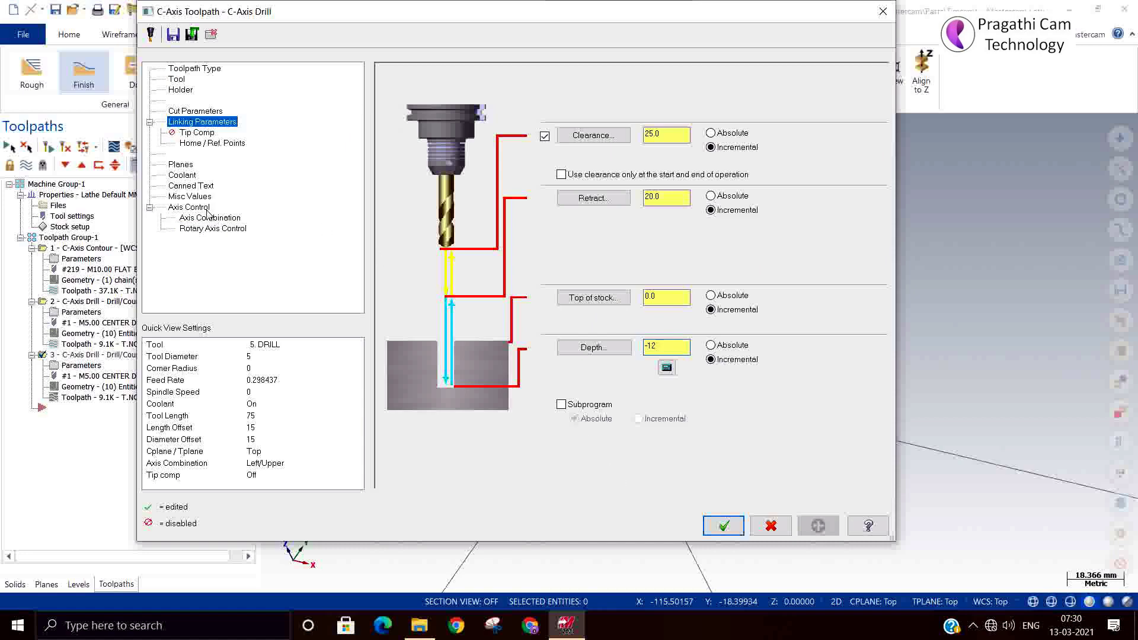
left_click(202, 230)
left_click(723, 526)
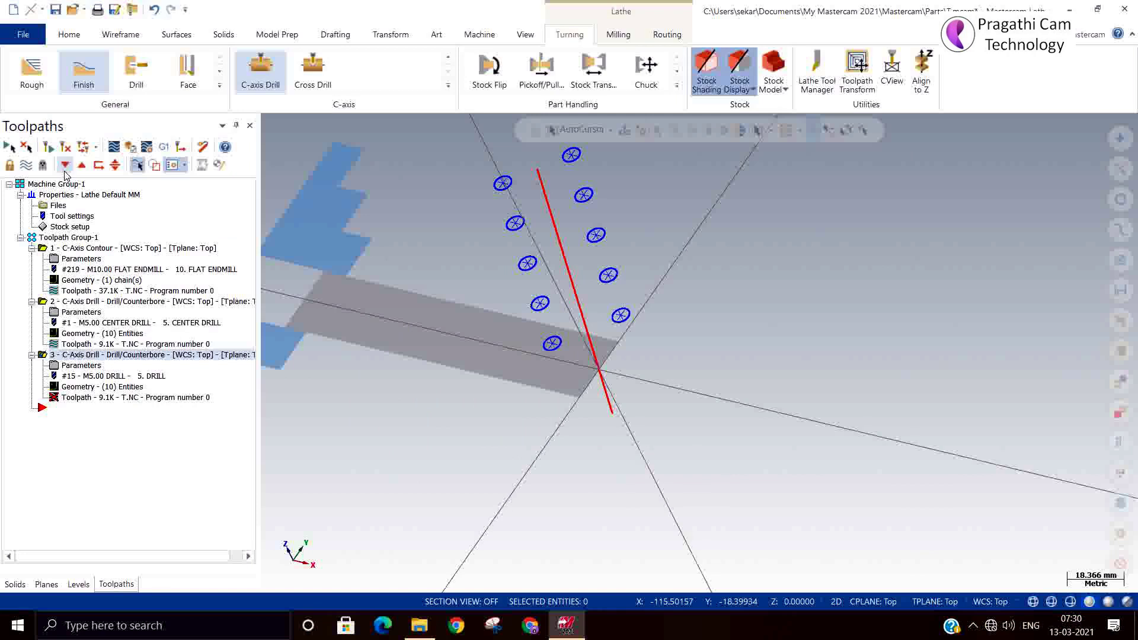
left_click(66, 165)
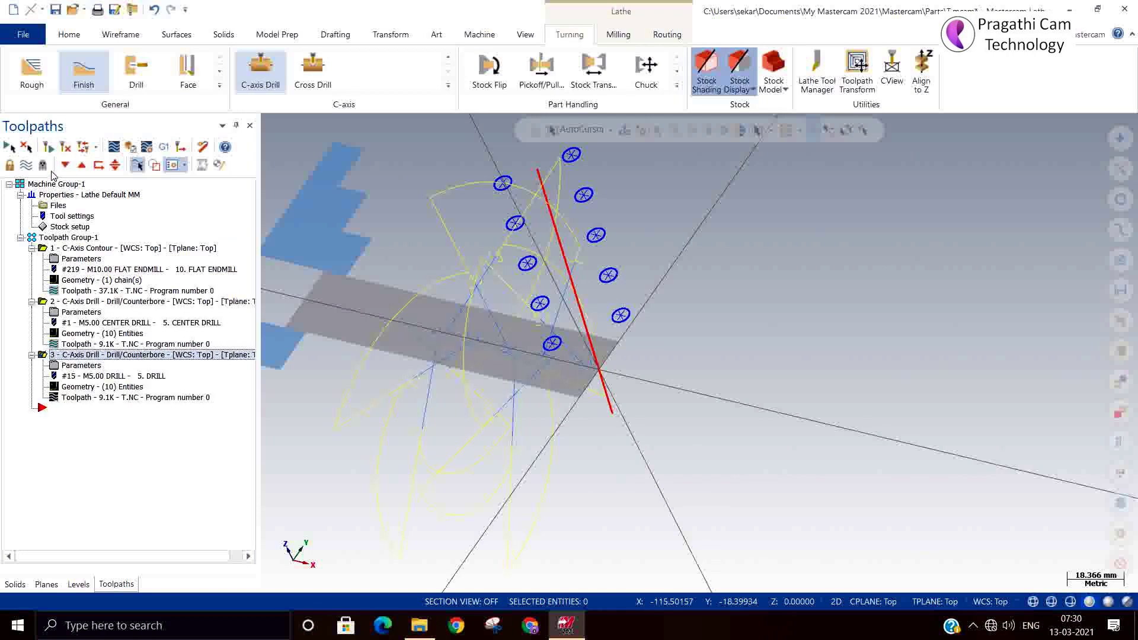
Step: Verify all operations in Toolpath Group-1 by running the full machining simulation on the lathe stock
left_click(66, 237)
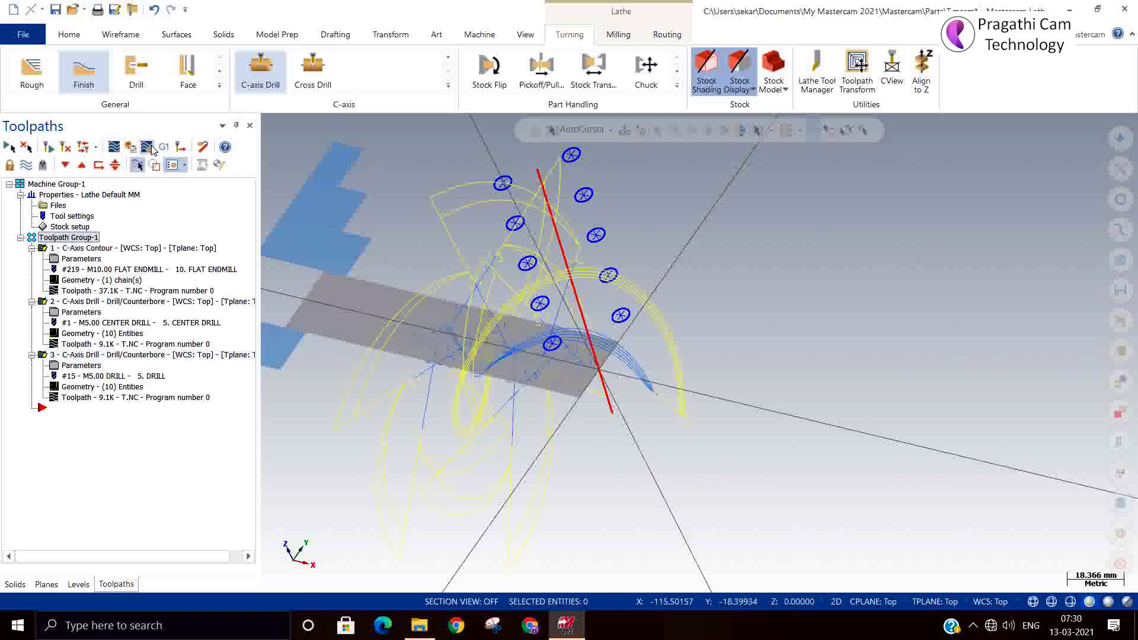
left_click(131, 147)
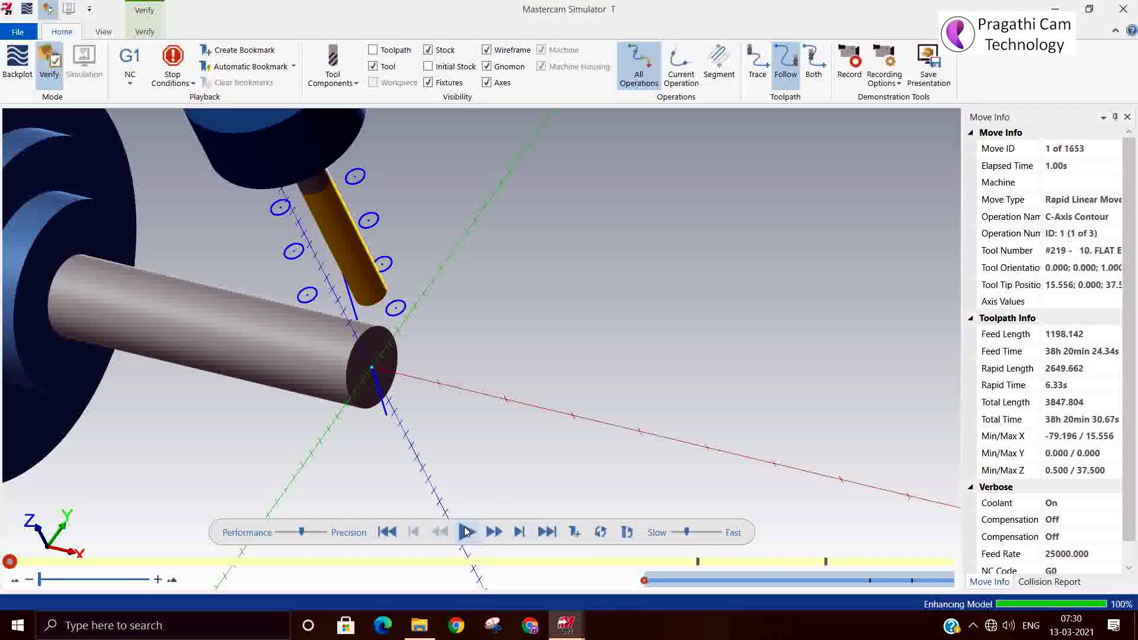
left_click(466, 531)
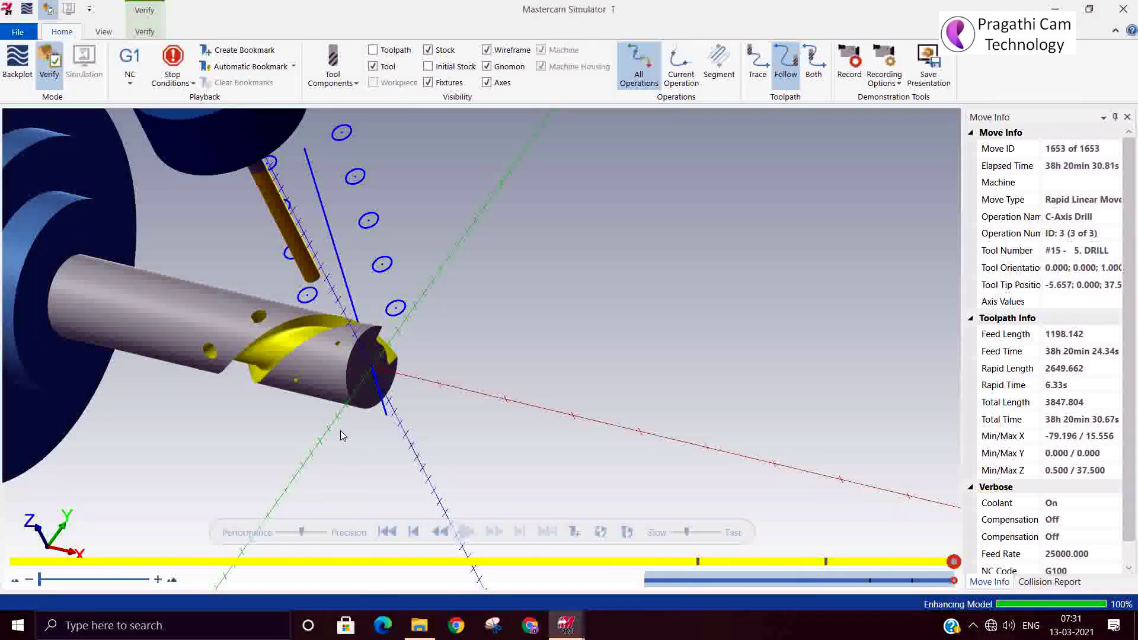
Step: Examine the helical groove and drilled holes on the simulated part from several angles, including isometric, and close the simulator
middle_click_drag(353, 433, 350, 324)
scroll(350, 324, "down", 3)
scroll(329, 265, "up", 8)
middle_click_drag(499, 279, 411, 391)
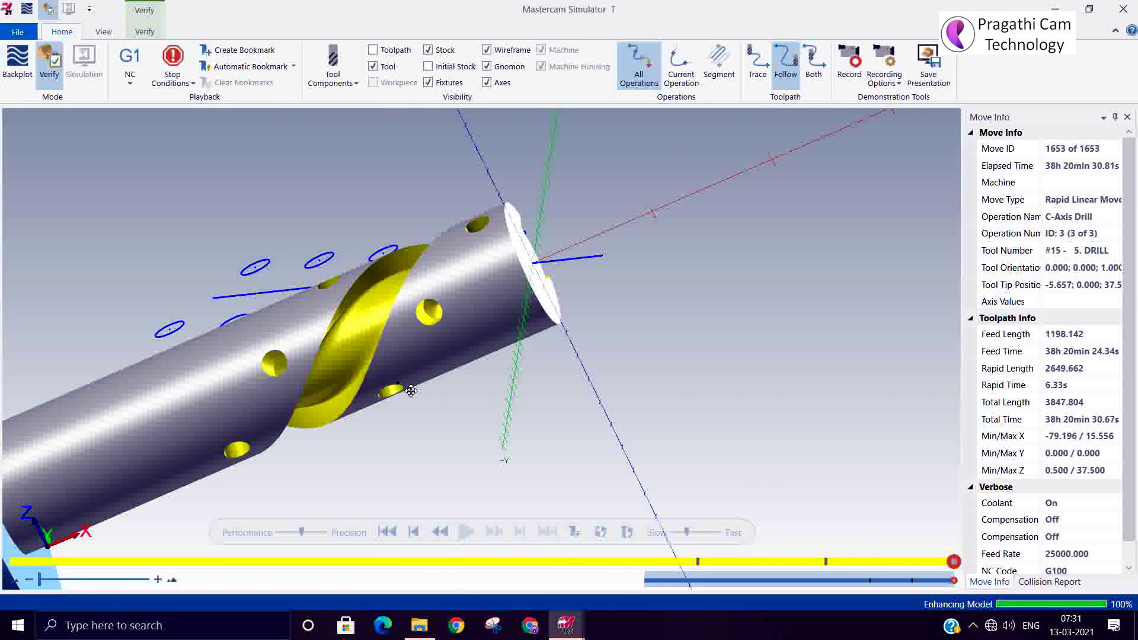
right_click(582, 346)
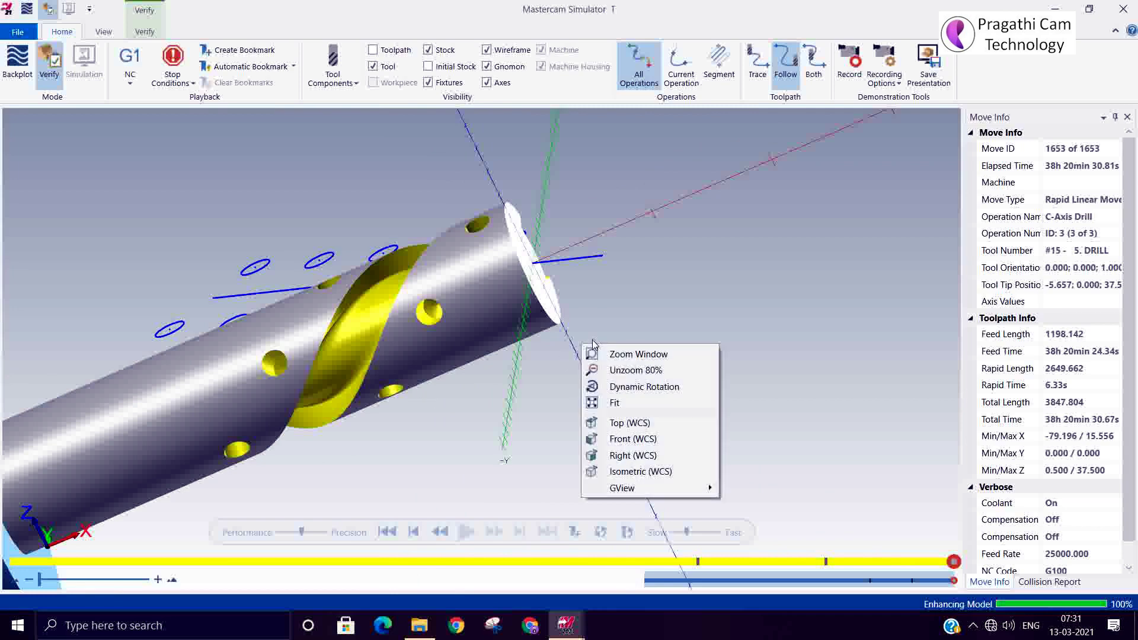
left_click(619, 471)
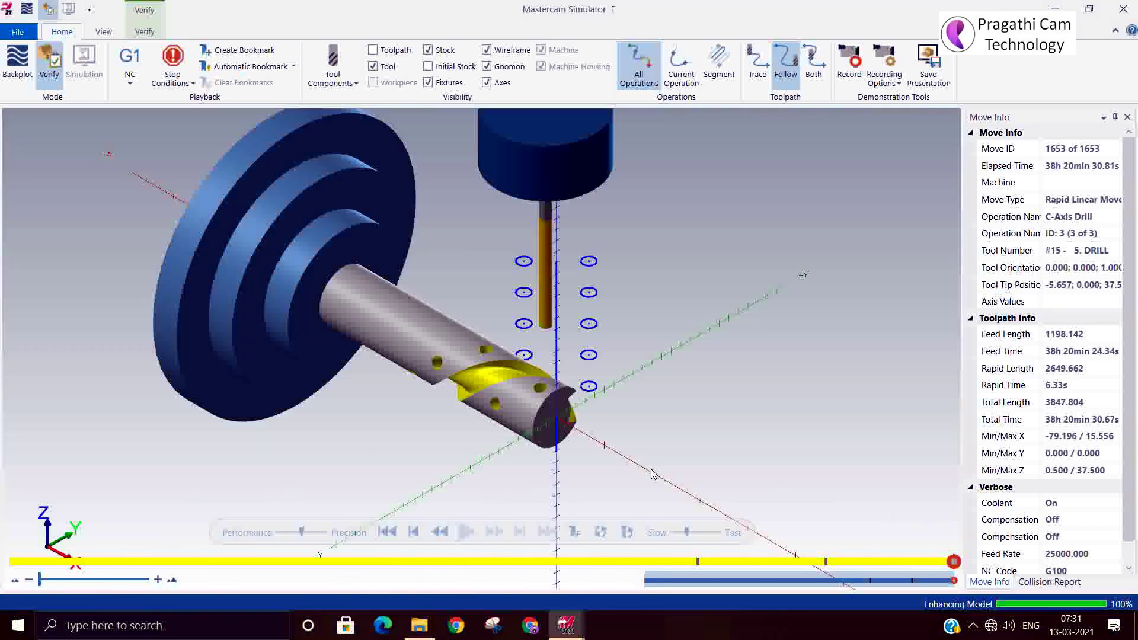
scroll(513, 415, "up", 6)
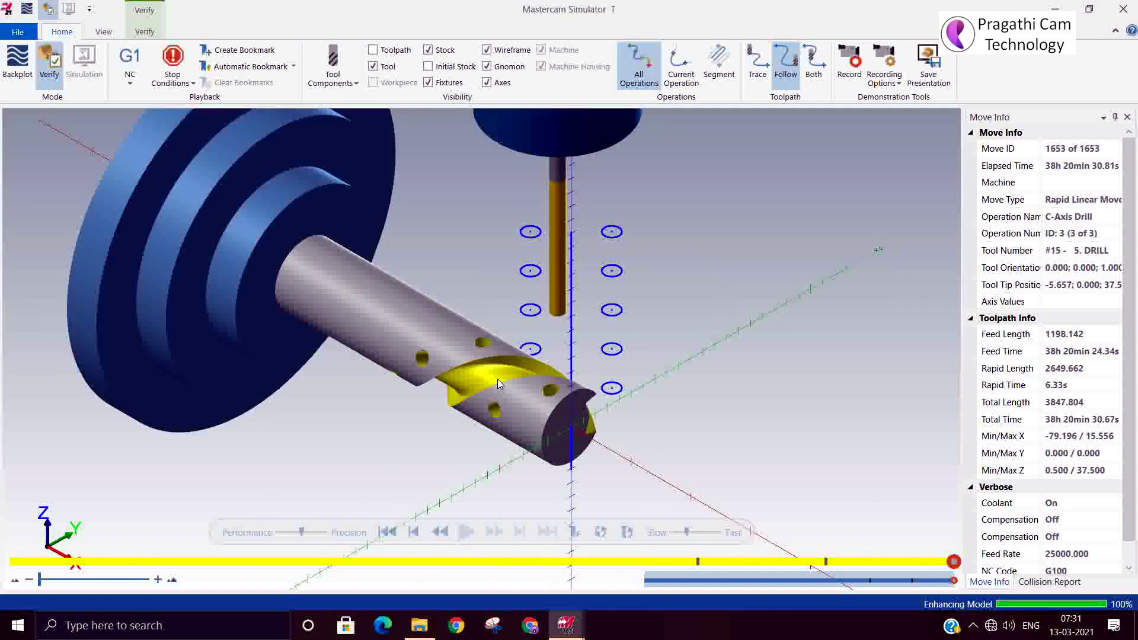
mouse_move(741, 466)
middle_mouse_down()
mouse_move(737, 447)
mouse_move(729, 470)
mouse_move(697, 472)
mouse_move(724, 463)
mouse_move(725, 493)
mouse_move(749, 441)
mouse_move(733, 457)
middle_mouse_up()
scroll(684, 445, "down", 5)
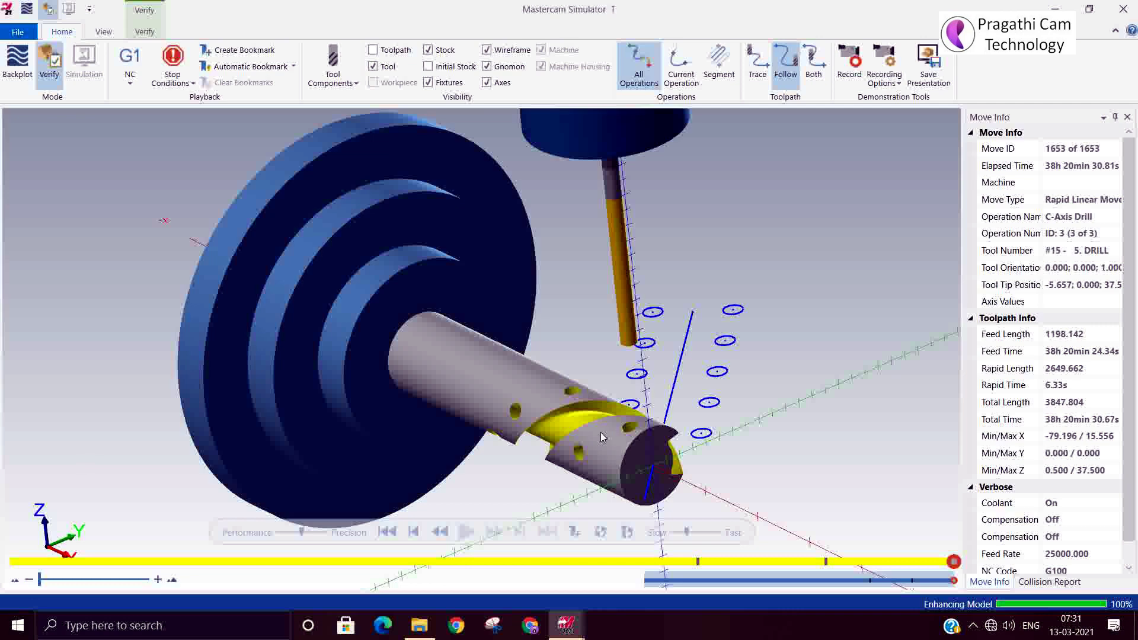
middle_click_drag(601, 433, 621, 444)
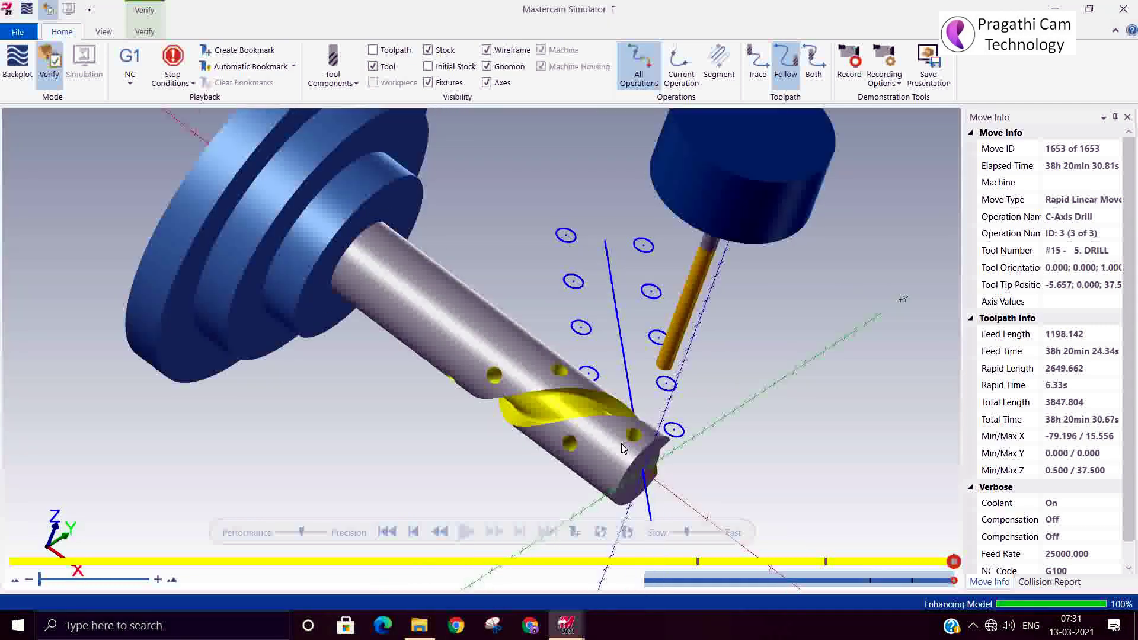
left_click(1124, 8)
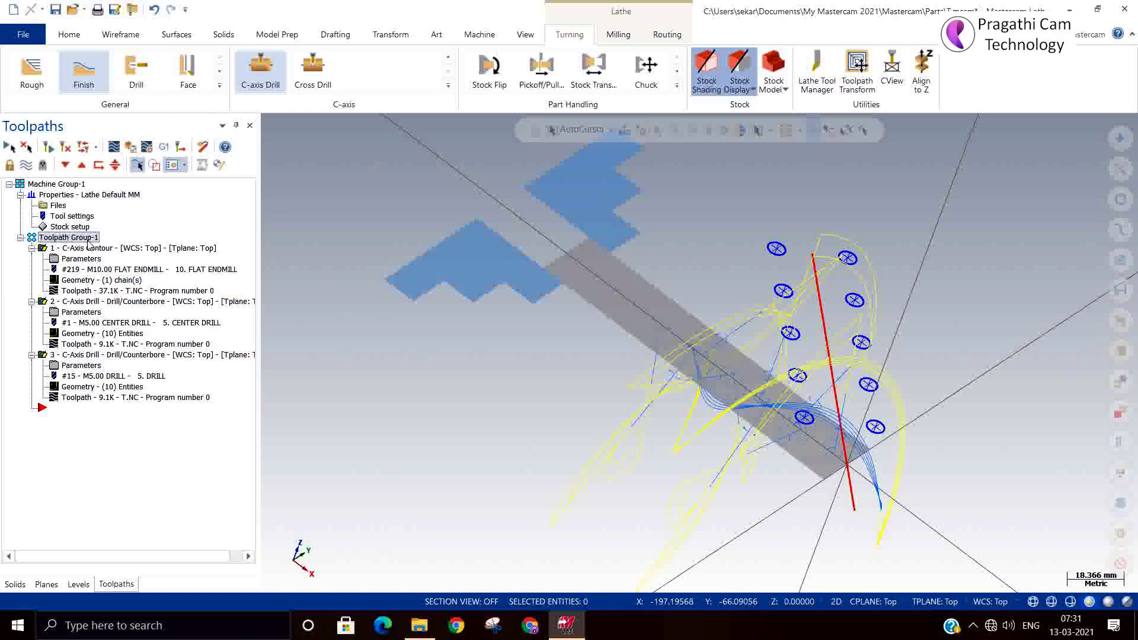
Step: Review the parameters of the C-axis center drill operation, including its rotary axis control, and those of the 5 mm drill operation
key("F2")
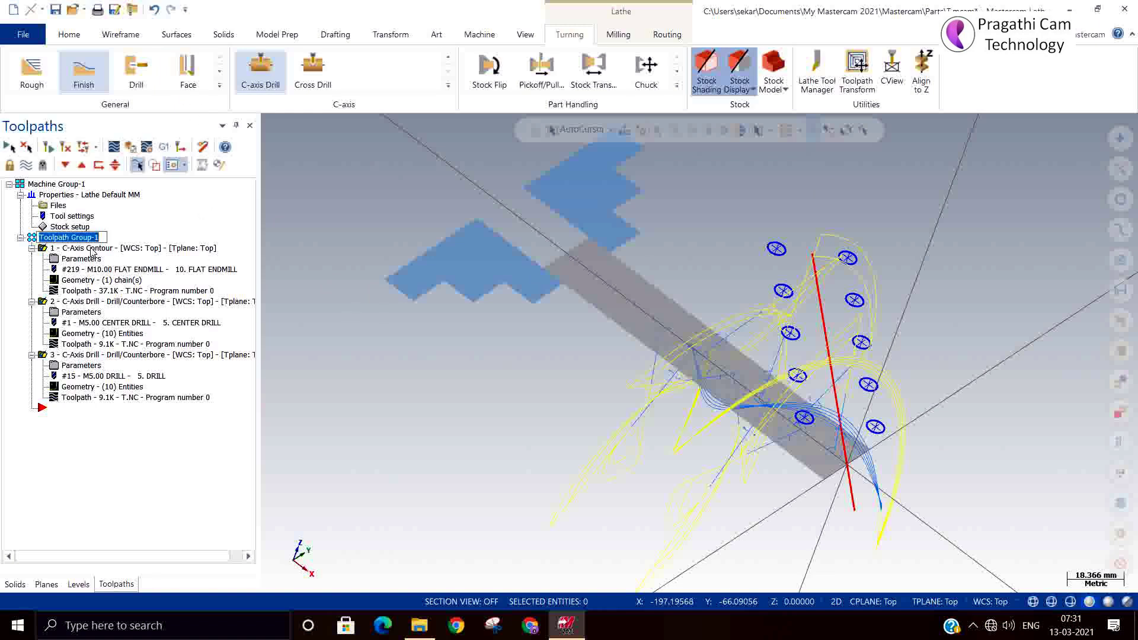
left_click(74, 312)
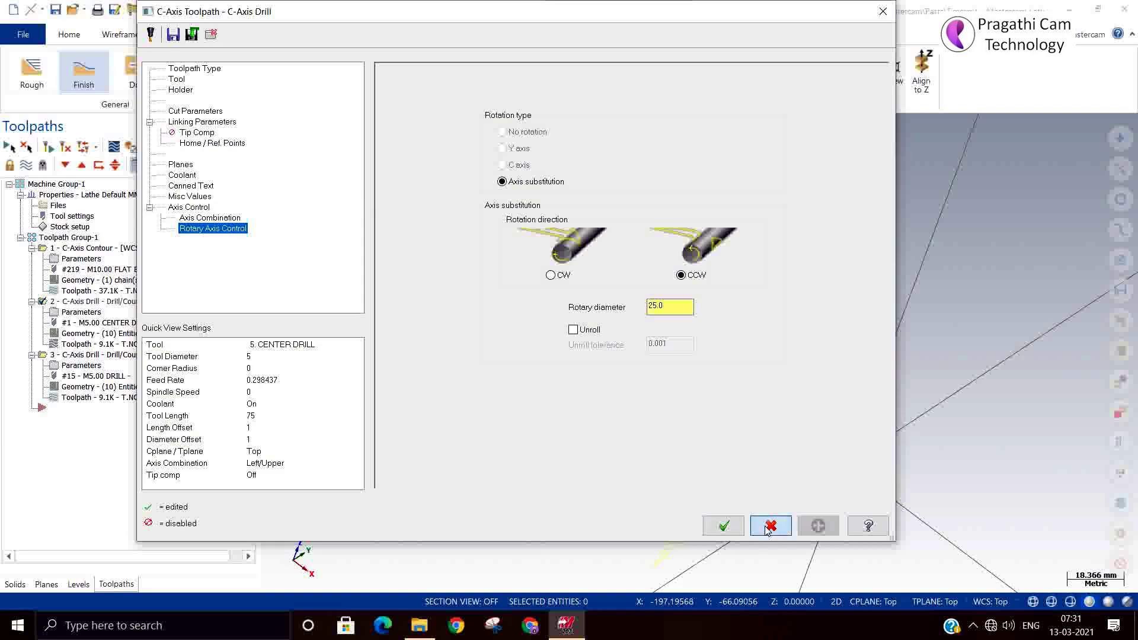
left_click(724, 525)
left_click(59, 369)
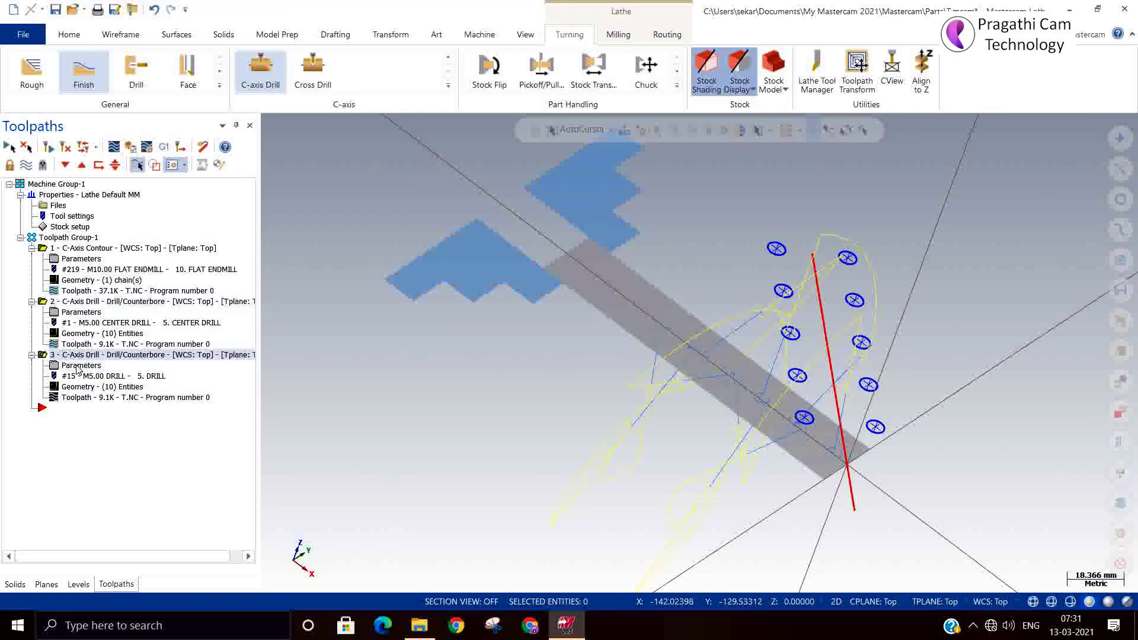
left_click(723, 526)
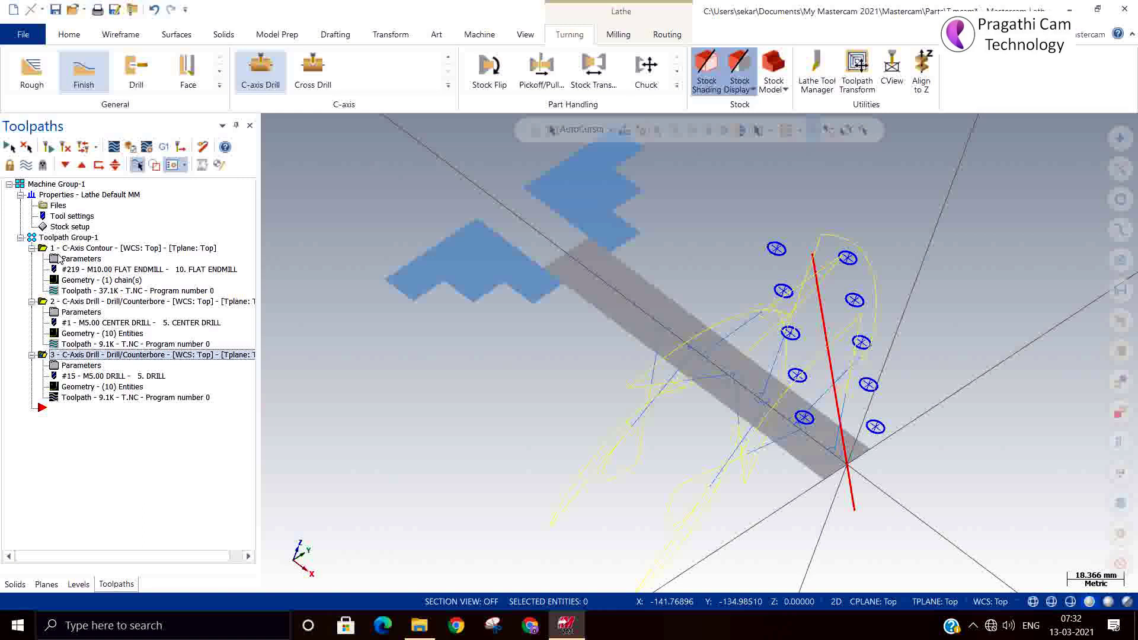
Step: Review the rotary axis control settings of the C-axis contour operation and accept the parameters
left_click(69, 237)
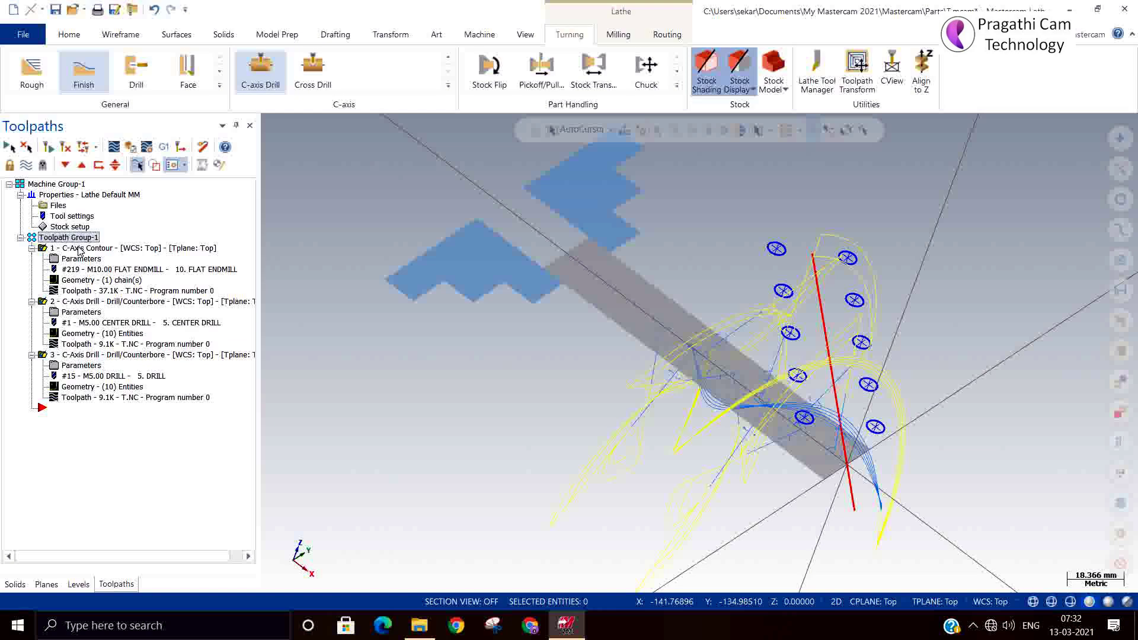
left_click(77, 259)
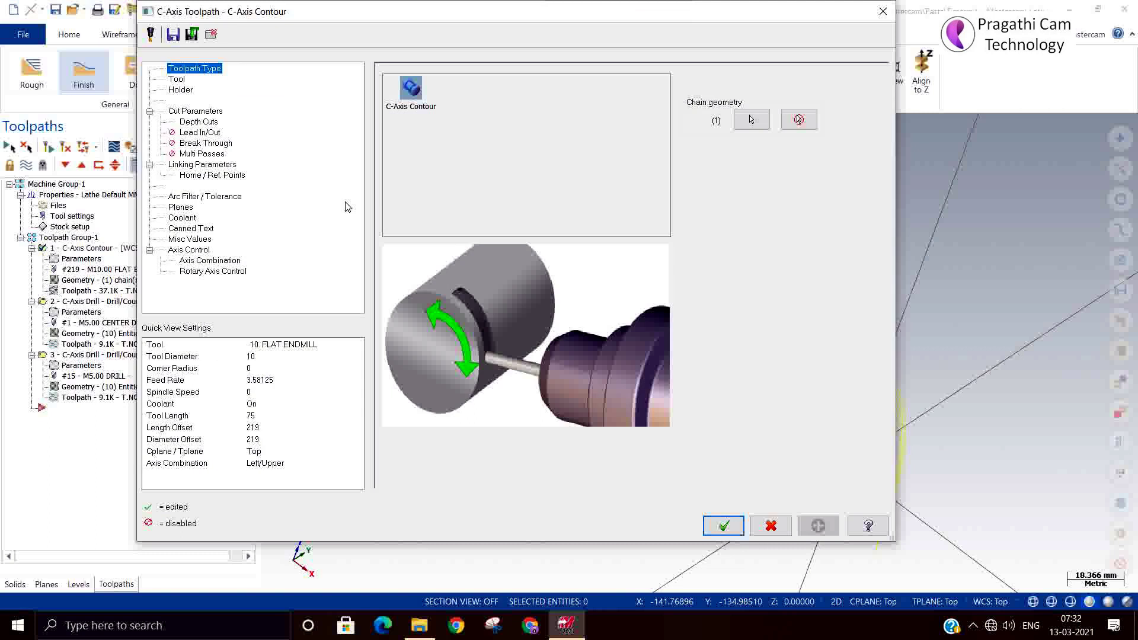
left_click(219, 271)
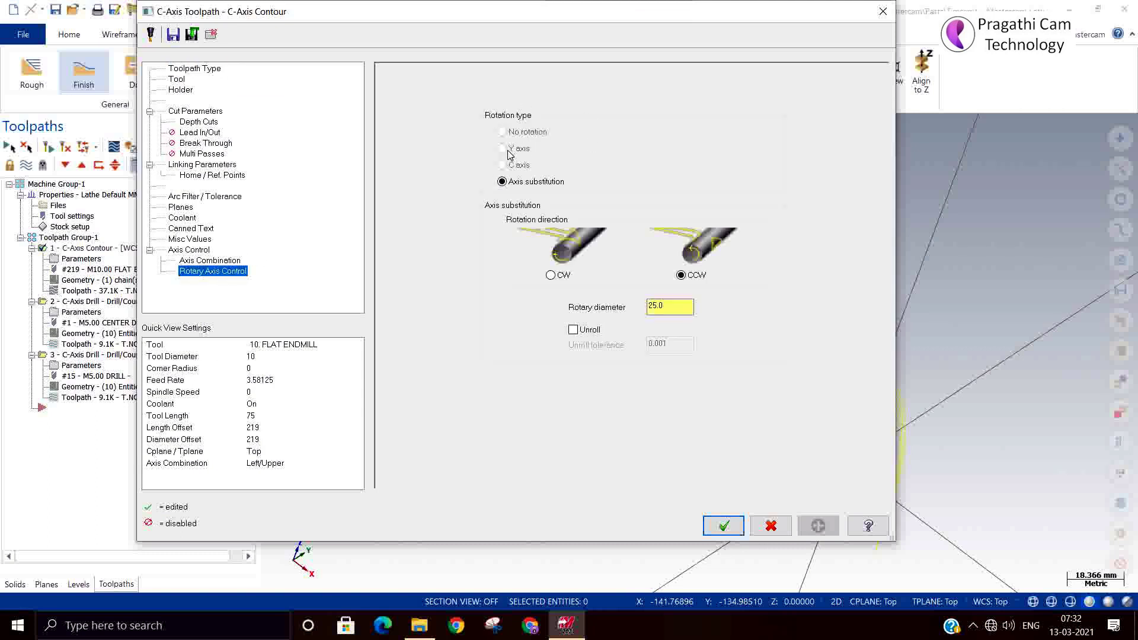
left_click(719, 526)
Step: Post all operations in Toolpath Group-1 and save the NC program as "c axis sub"
left_click(68, 237)
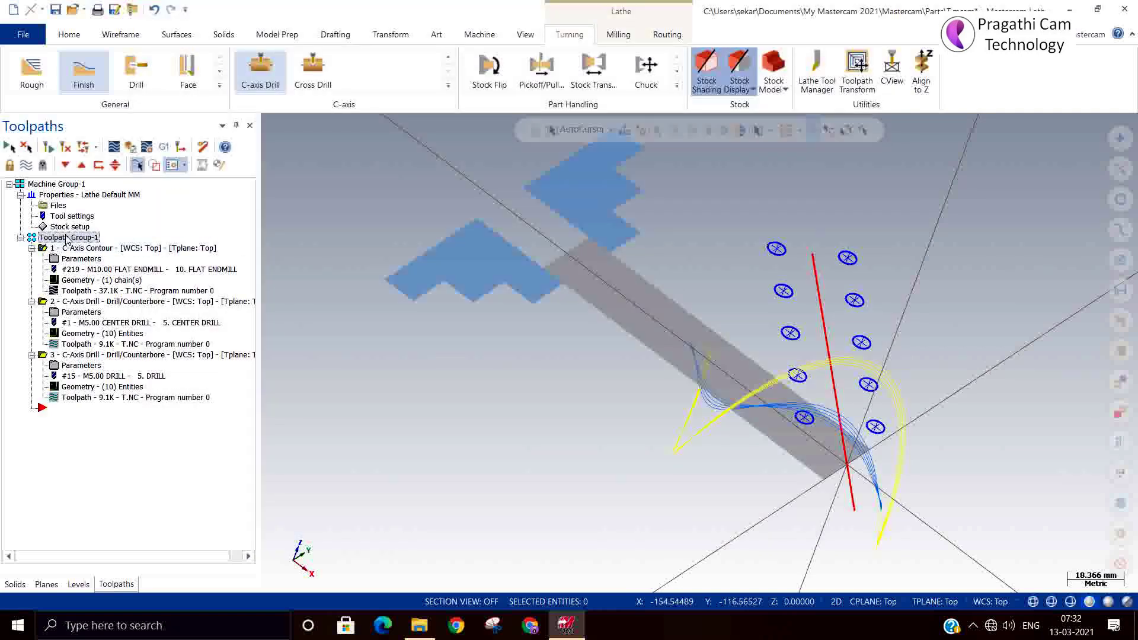
left_click(132, 148)
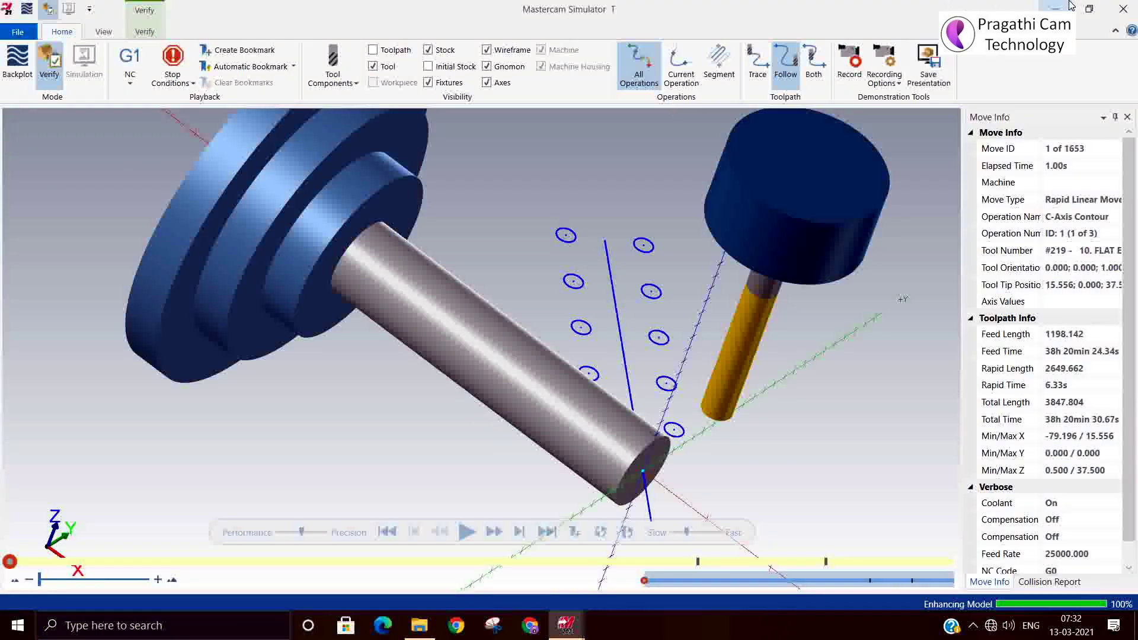
left_click(1124, 9)
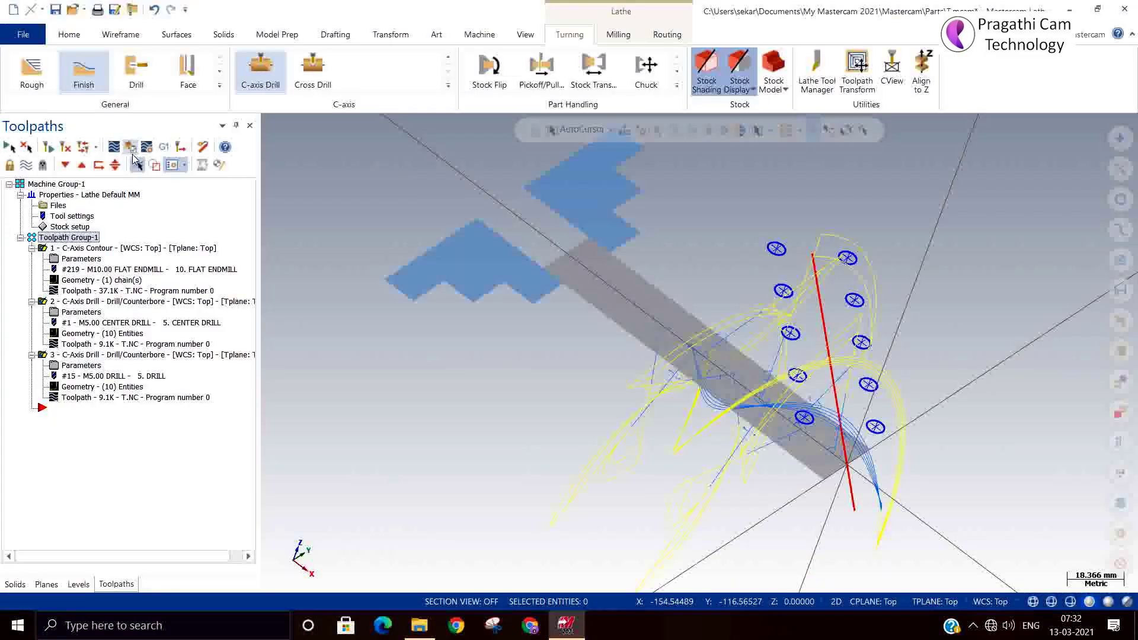
left_click(163, 147)
left_click(115, 428)
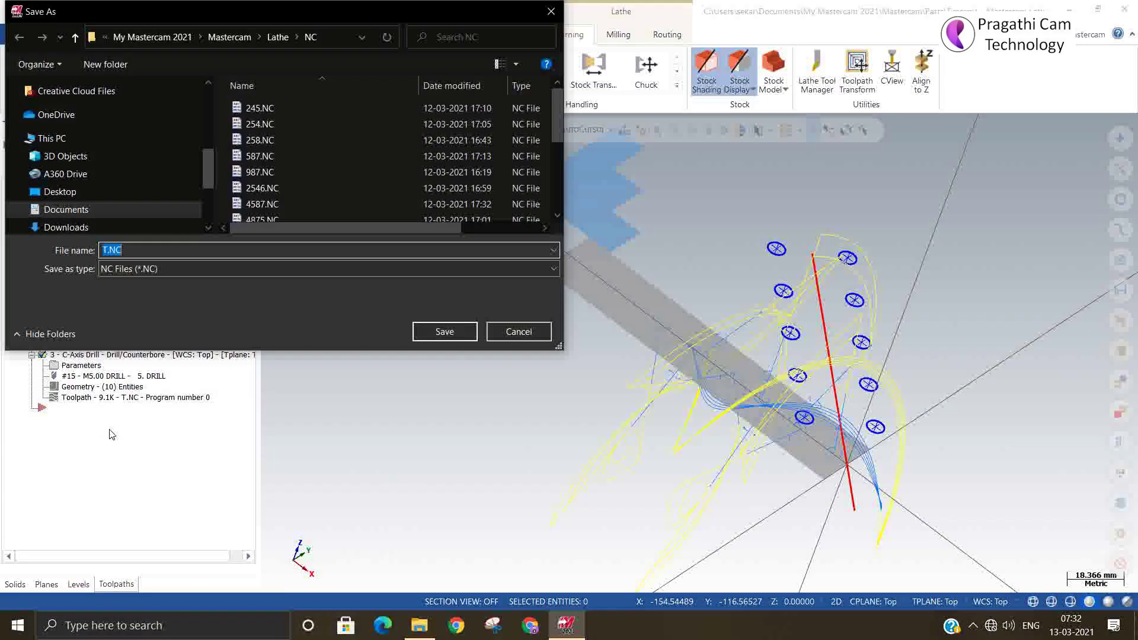
type("c axi")
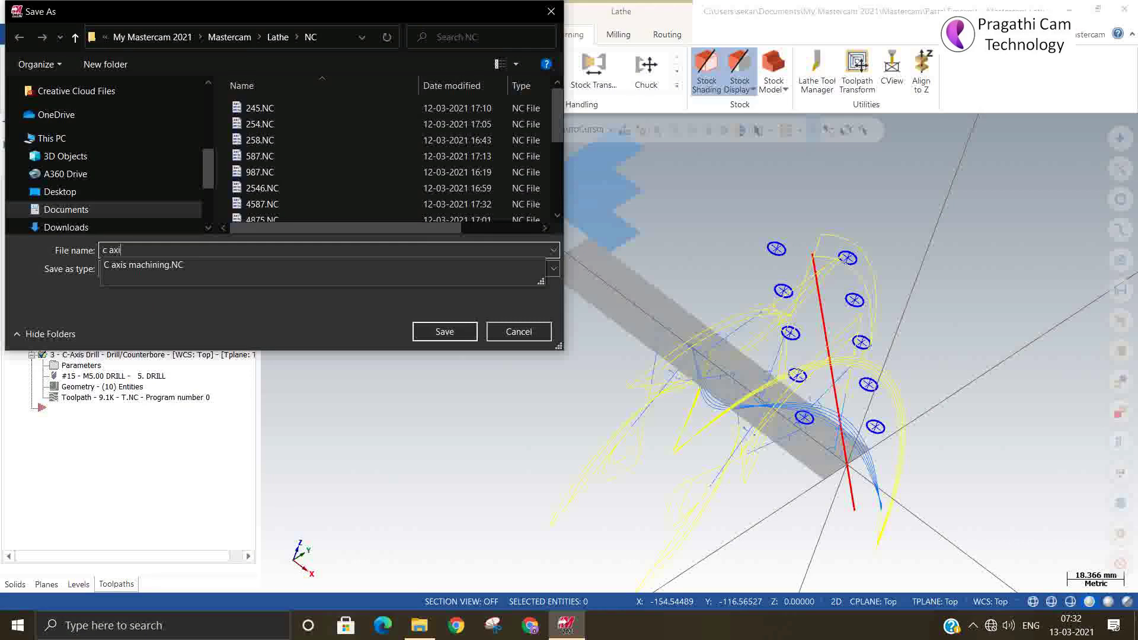
type("s sub")
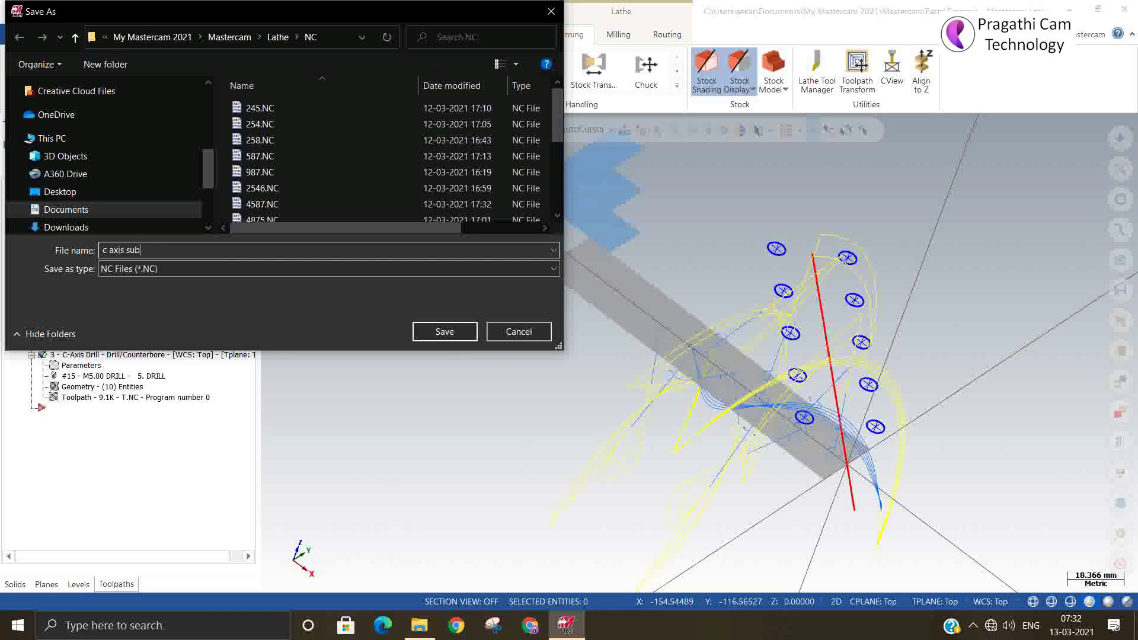
key("Return")
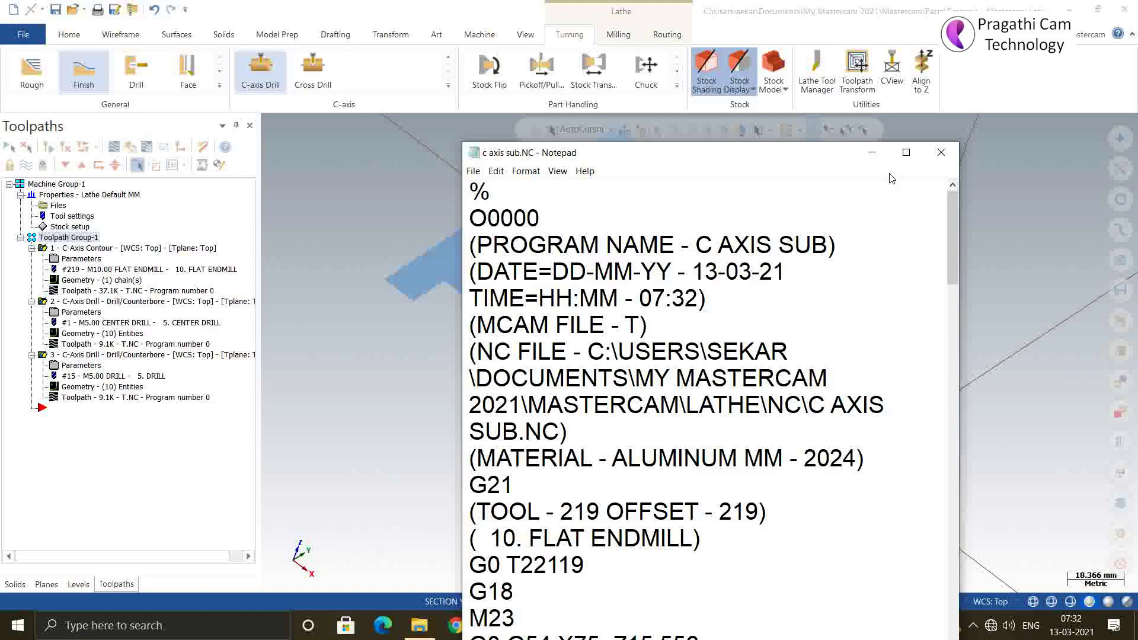
Step: Examine the posted NC code in a maximized window, from the contour milling through the drilling cycles to the program end
left_click(906, 153)
scroll(550, 438, "down", 2)
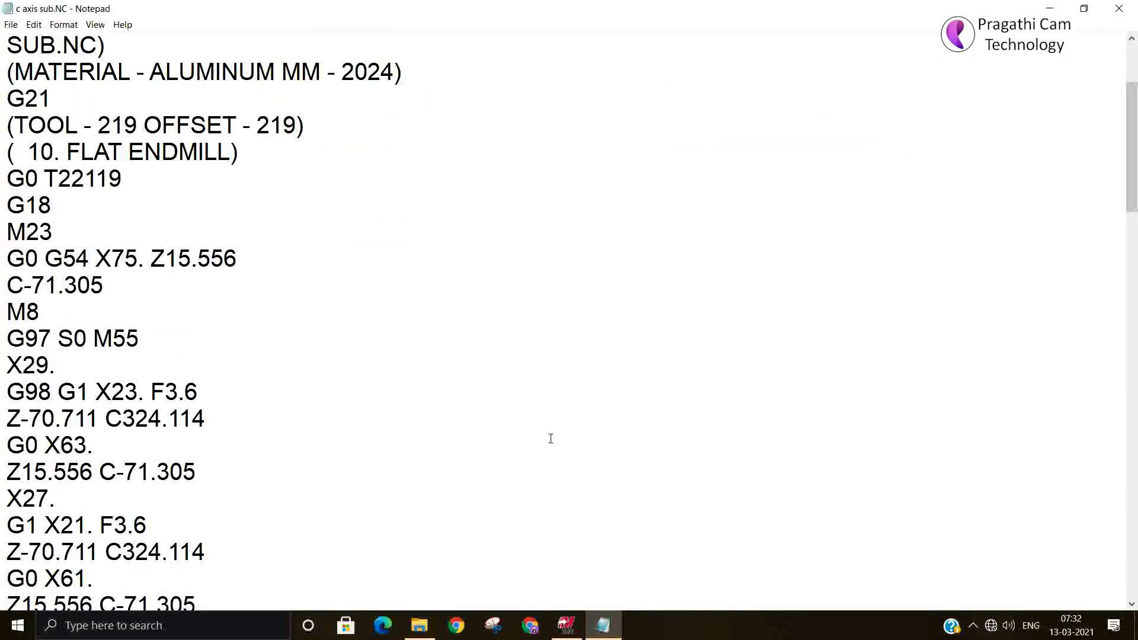
scroll(550, 439, "down", 2)
scroll(550, 438, "down", 3)
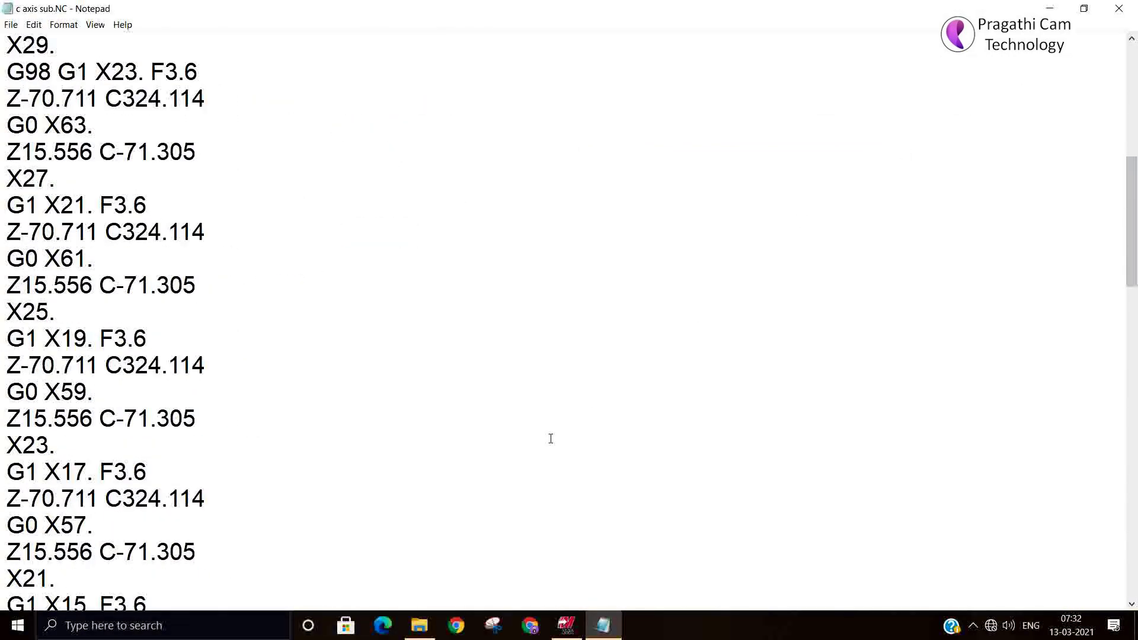
scroll(551, 439, "down", 1)
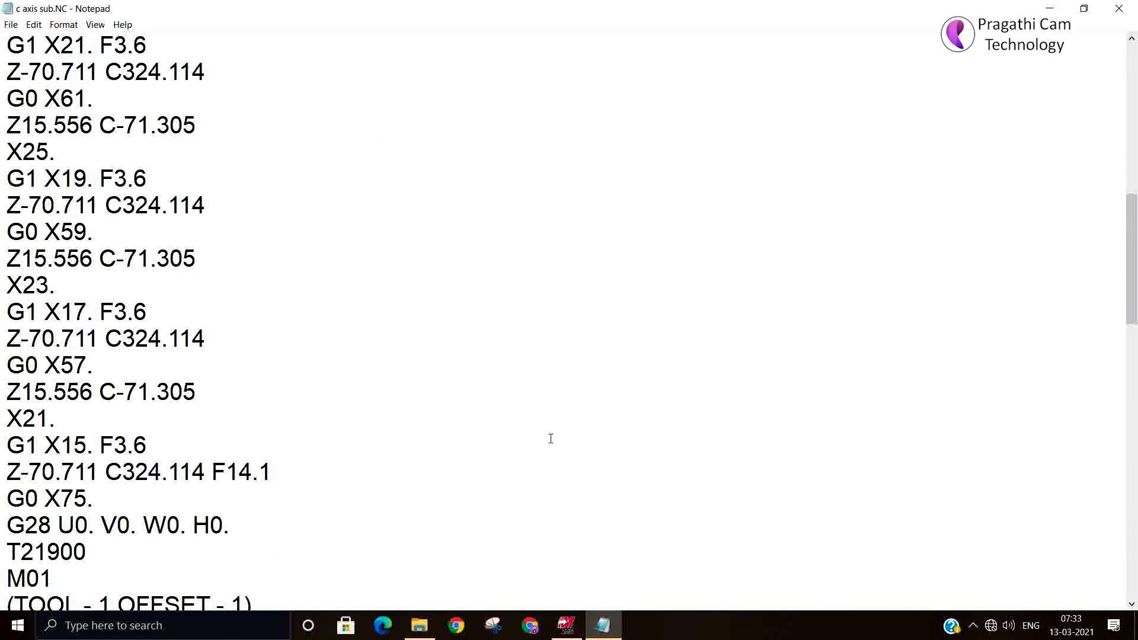
scroll(551, 439, "down", 10)
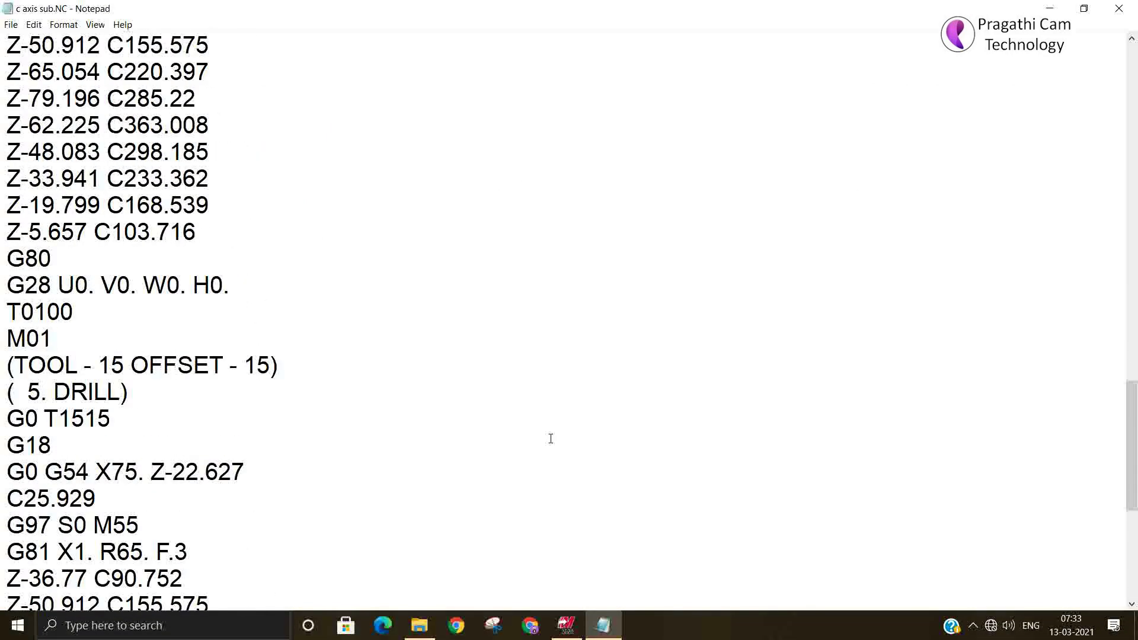
scroll(551, 438, "down", 5)
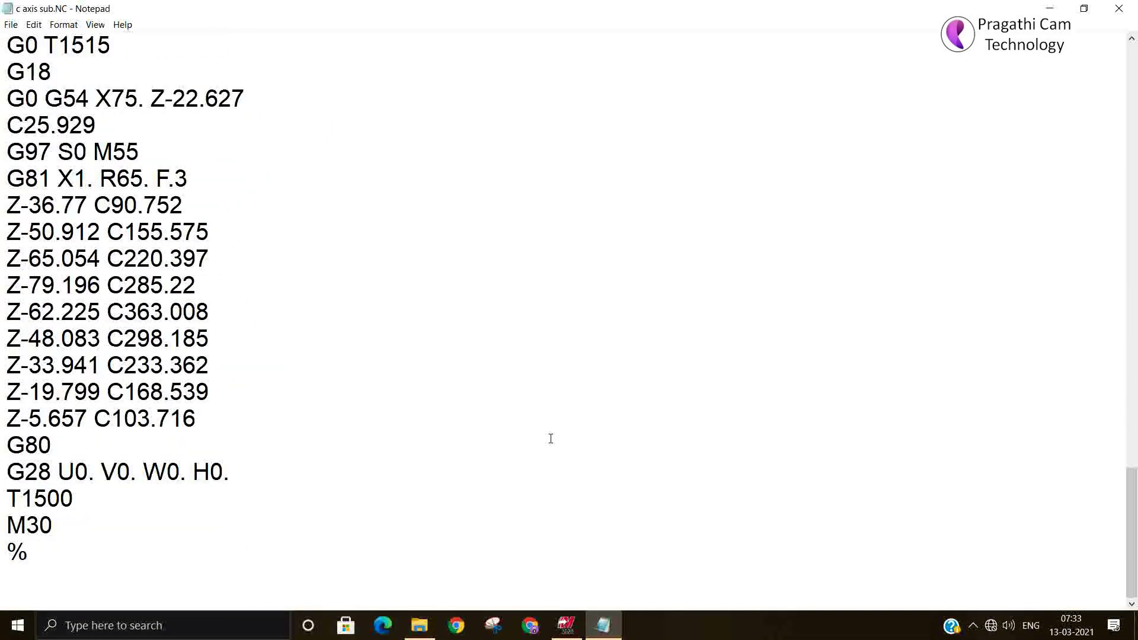